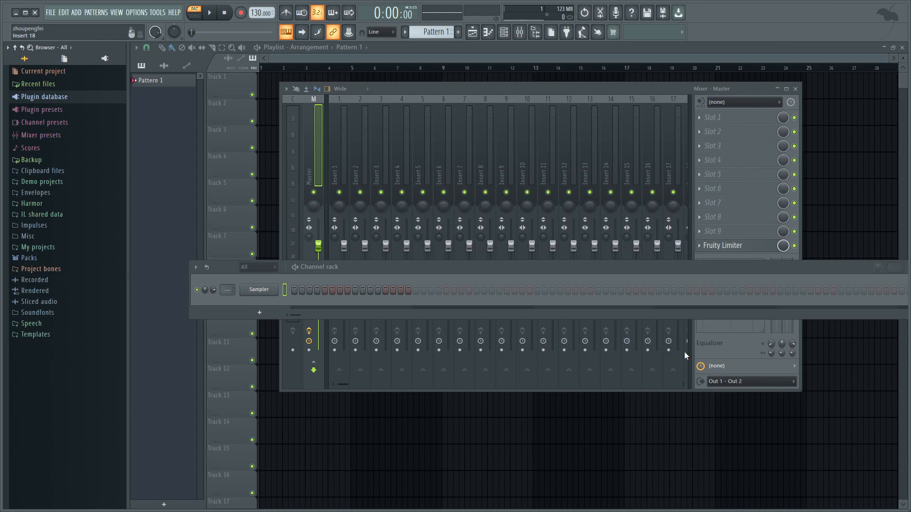
# Step: Replace the Sampler channel with the Harmor synth from the plugin database's Synth special generators
pyautogui.click(90, 96)
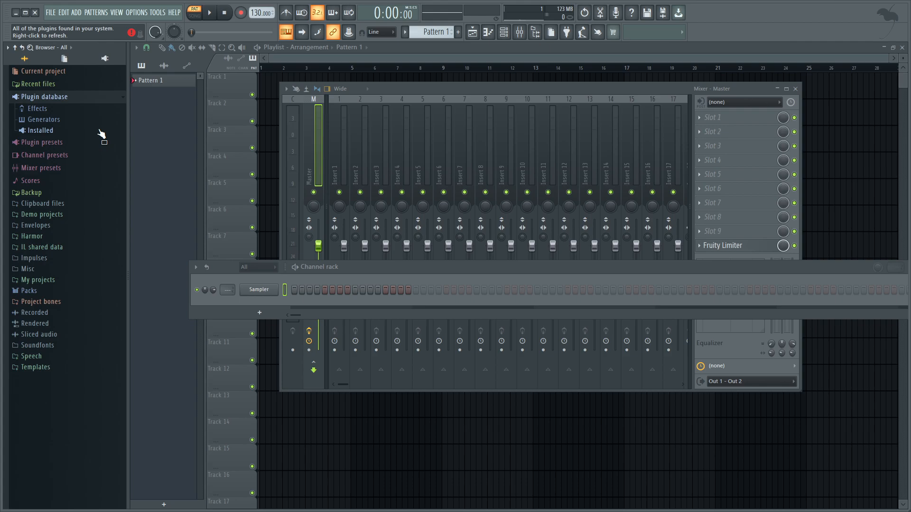
pyautogui.click(84, 119)
pyautogui.click(103, 207)
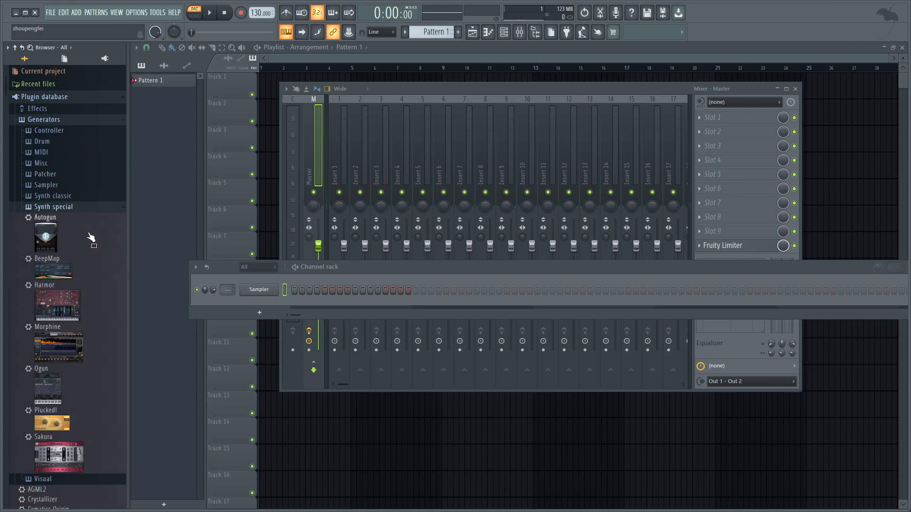
pyautogui.moveTo(68, 303); pyautogui.dragTo(258, 286)
# Step: Add Toxic Biohazard from the Synth classic generators as a second channel, moving the Harmor window aside
pyautogui.click(72, 208)
pyautogui.click(72, 198)
pyautogui.scroll(-2, 75, 198)
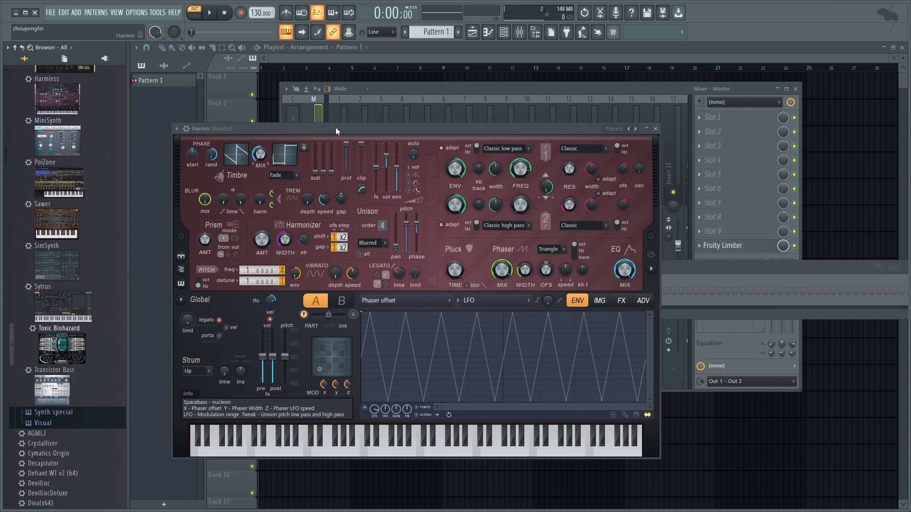
pyautogui.moveTo(335, 128); pyautogui.dragTo(549, 131)
pyautogui.moveTo(57, 349); pyautogui.dragTo(259, 307)
# Step: Load the first program of the Default bank in Toxic Biohazard and close its window
pyautogui.click(411, 160)
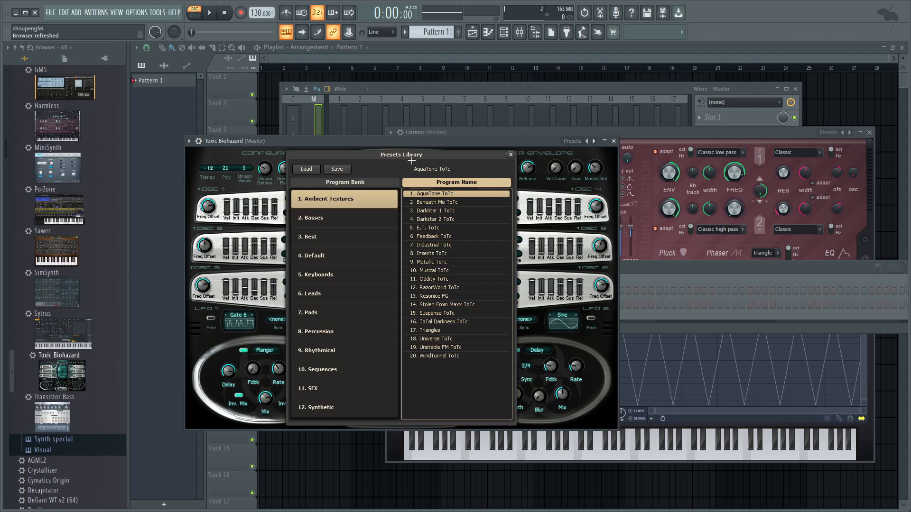
pyautogui.click(337, 255)
pyautogui.click(423, 195)
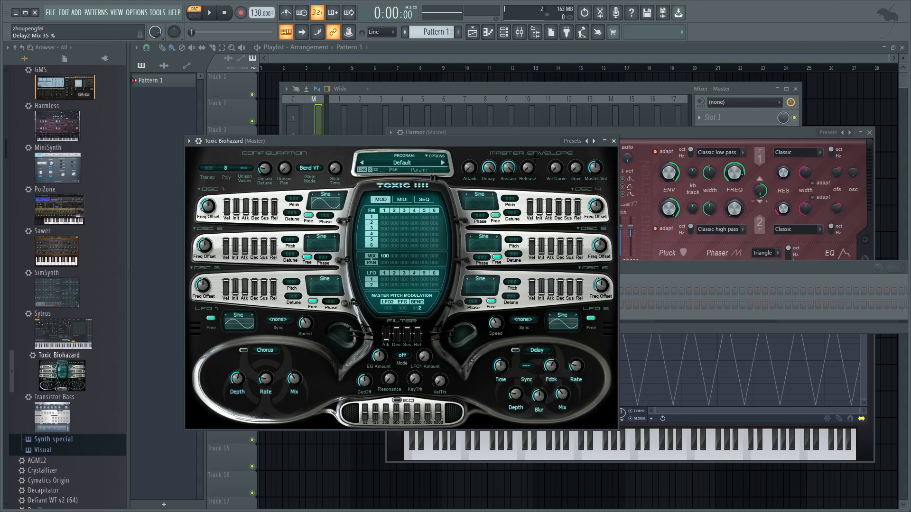
pyautogui.click(613, 141)
# Step: Load the Default preset in Harmor
pyautogui.click(814, 142)
pyautogui.click(828, 133)
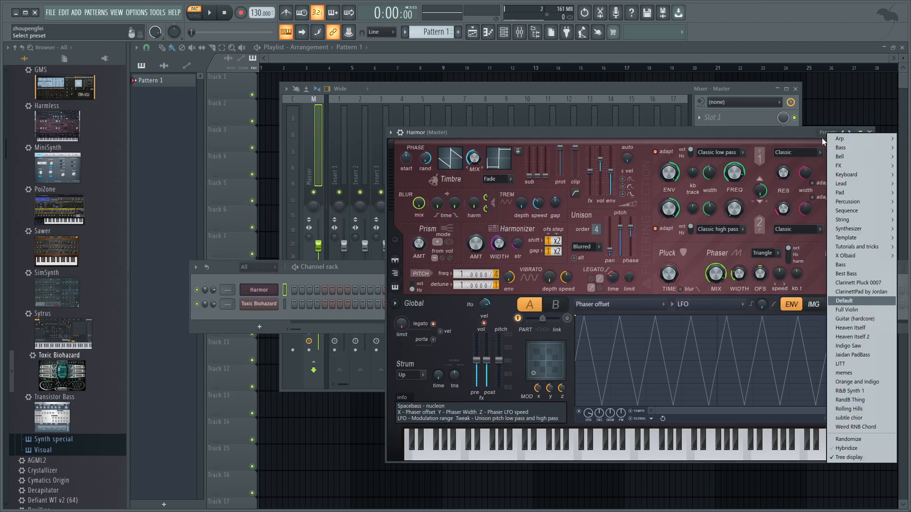
pyautogui.click(849, 311)
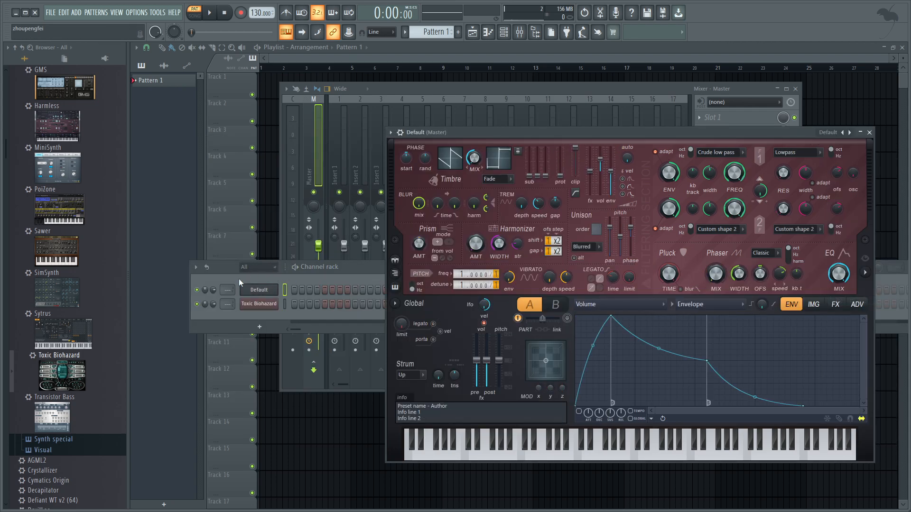
# Step: Rename the Harmor channel as Subtractive Harmony
pyautogui.rightClick(262, 293)
pyautogui.click(328, 314)
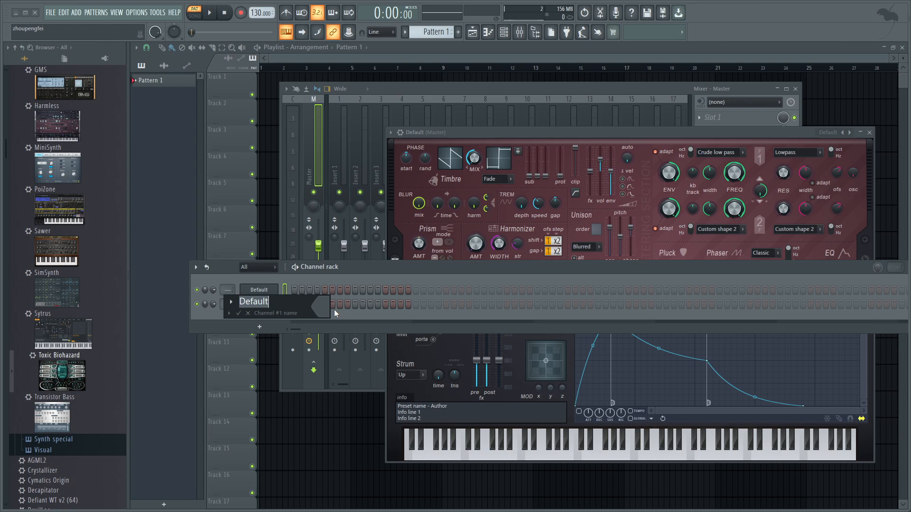
pyautogui.write('Subtracti')
pyautogui.write('ve Harmony')
pyautogui.press('Return')
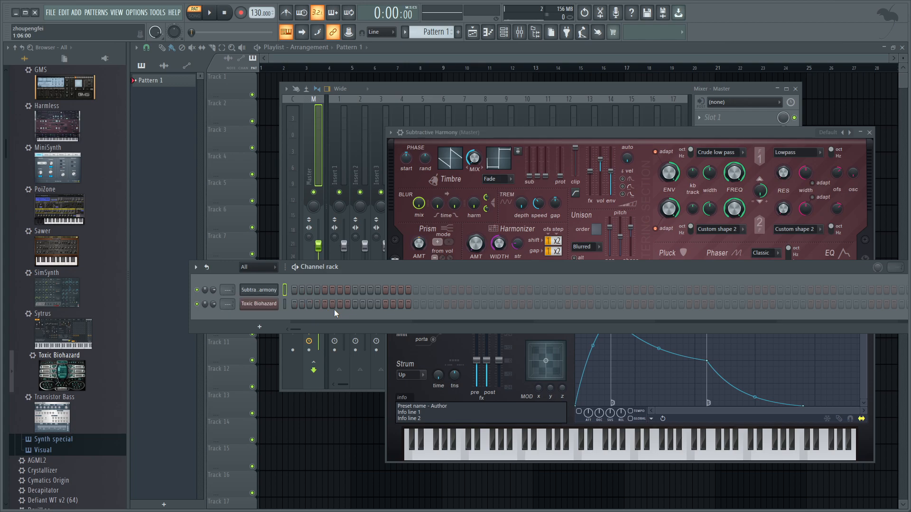
# Step: Rename the Toxic Biohazard channel as FM Harmony and widen the channel name area to fit both names
pyautogui.rightClick(259, 304)
pyautogui.click(294, 325)
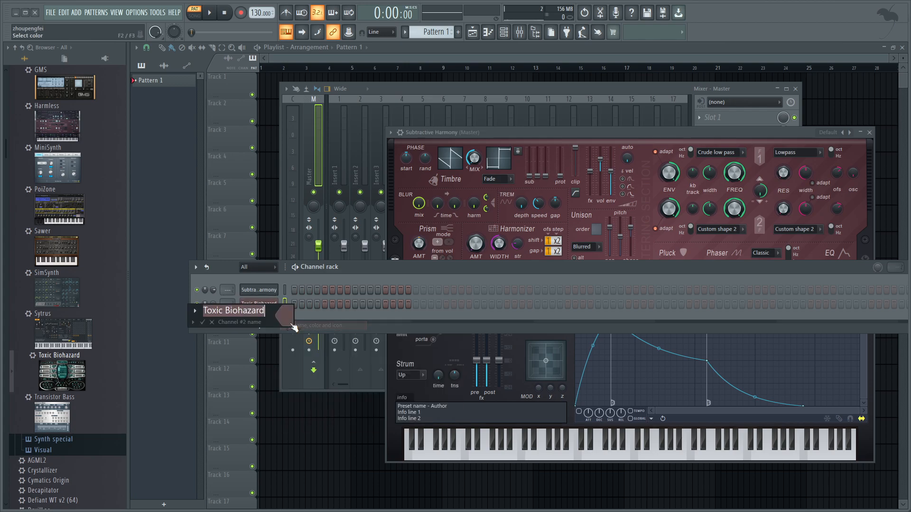
pyautogui.write('FM Harmony')
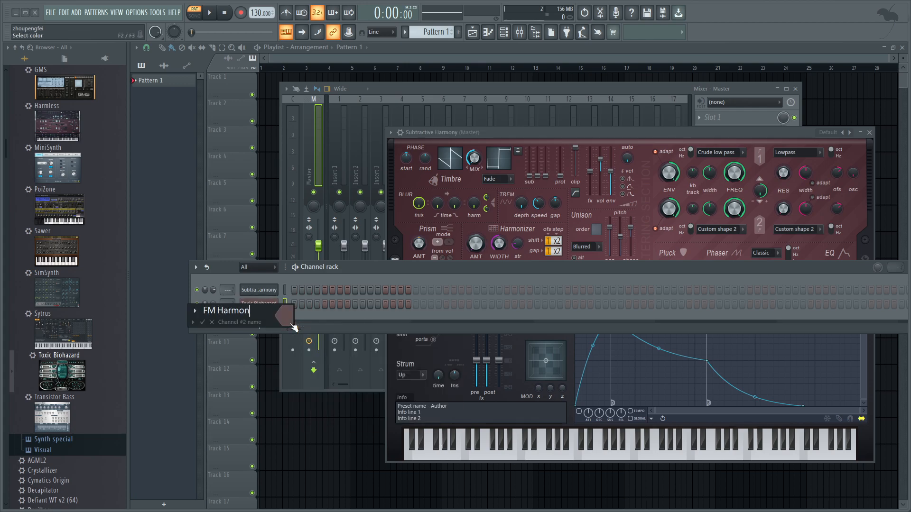
pyautogui.press('Return')
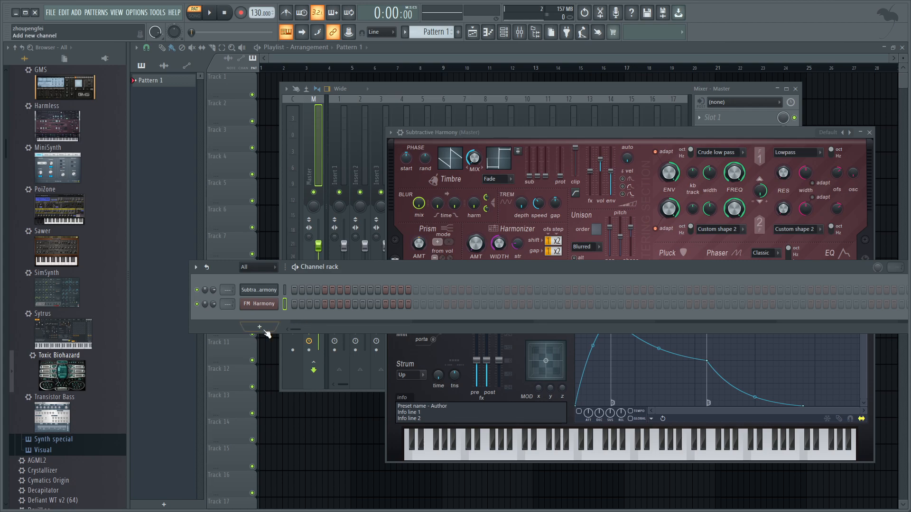
pyautogui.moveTo(284, 267); pyautogui.dragTo(313, 271)
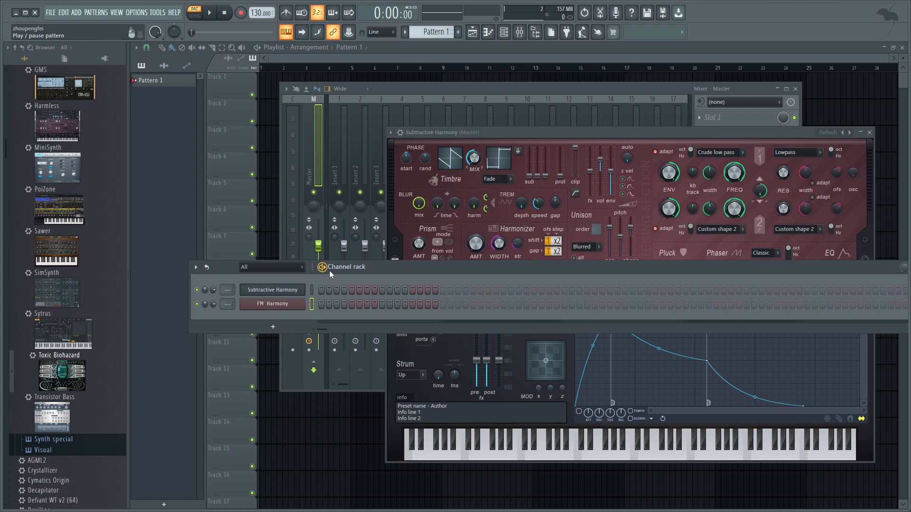
# Step: Route the two channels to mixer inserts 1 and 2, and load FabFilter Pro-Q 3 in slot 1 of Insert 1
pyautogui.moveTo(529, 127); pyautogui.dragTo(445, 109)
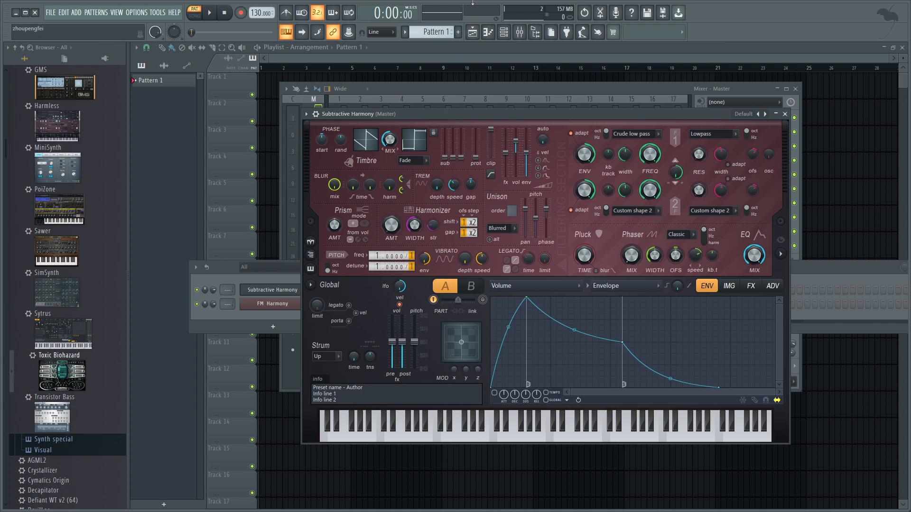
pyautogui.scroll(1, 228, 291)
pyautogui.click(424, 100)
pyautogui.click(725, 119)
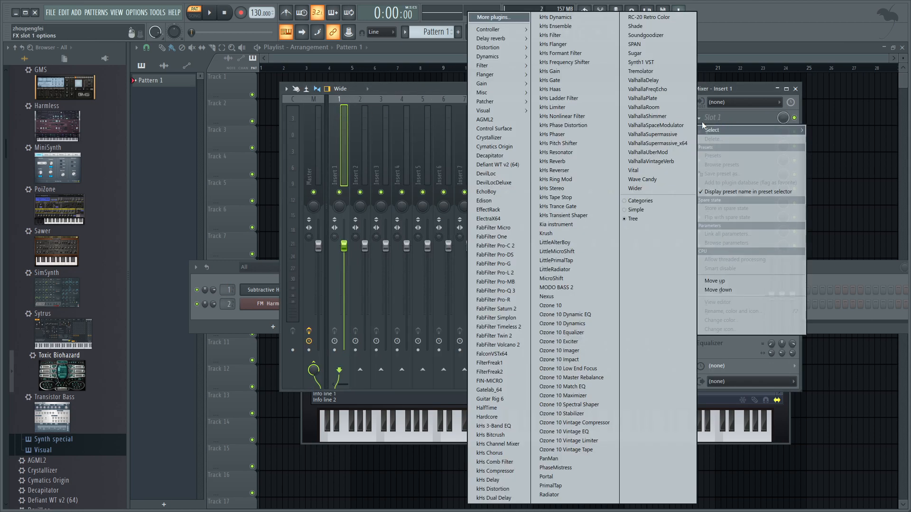
pyautogui.click(517, 291)
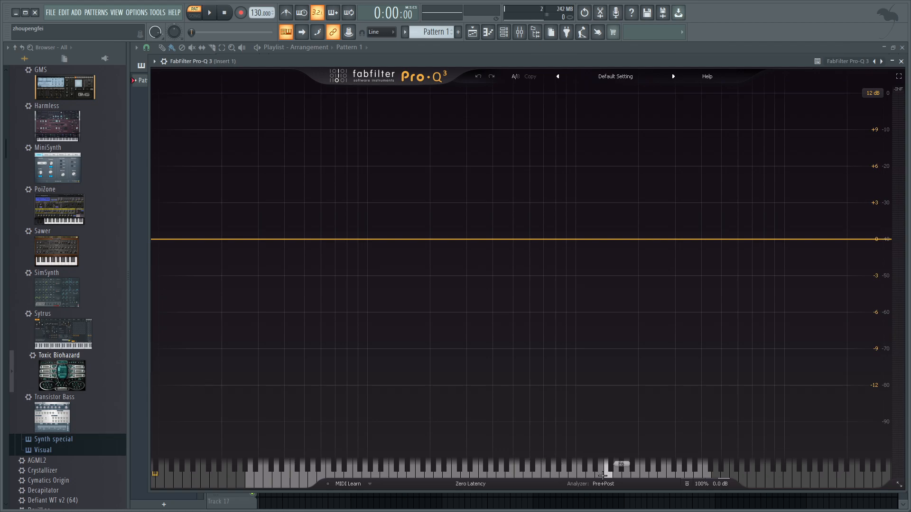
# Step: Add a Low Cut band to the equalizer with a Brickwall slope at about 147 Hz
pyautogui.moveTo(471, 240); pyautogui.dragTo(357, 274)
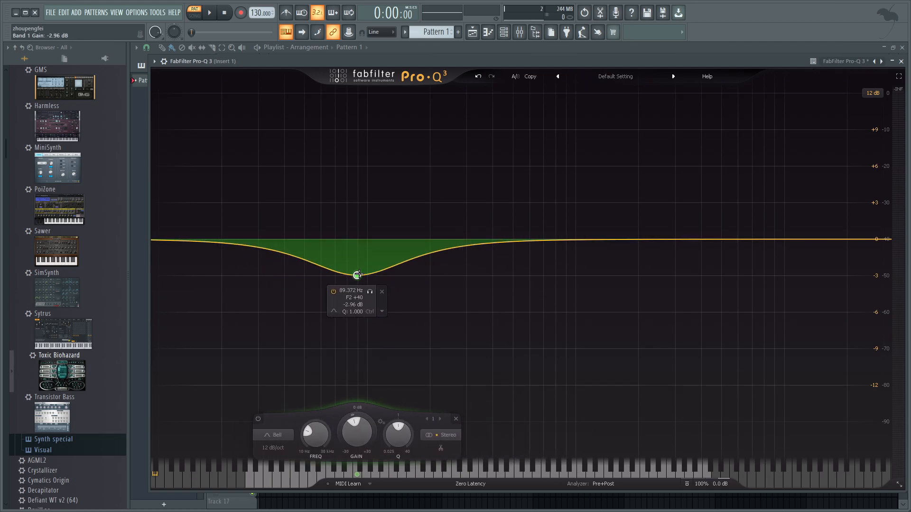
pyautogui.click(335, 312)
pyautogui.click(357, 331)
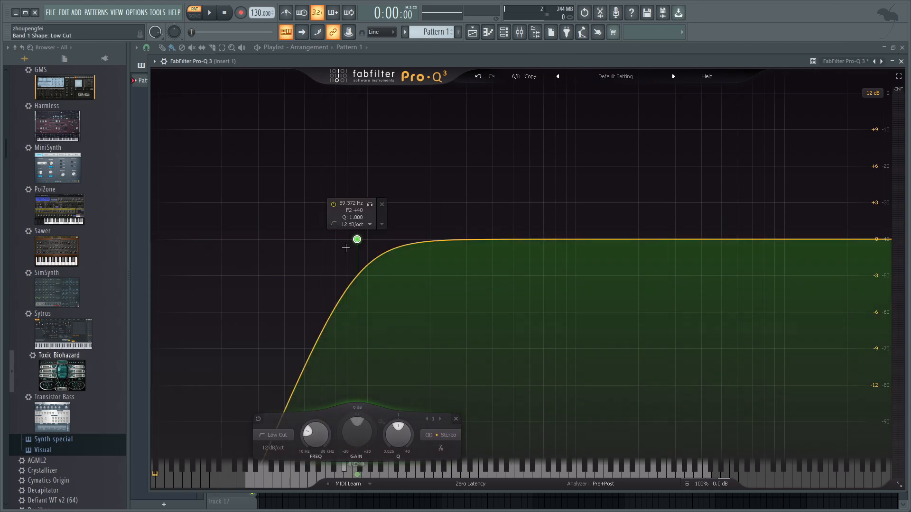
pyautogui.click(351, 224)
pyautogui.click(369, 319)
pyautogui.moveTo(357, 239); pyautogui.dragTo(402, 239)
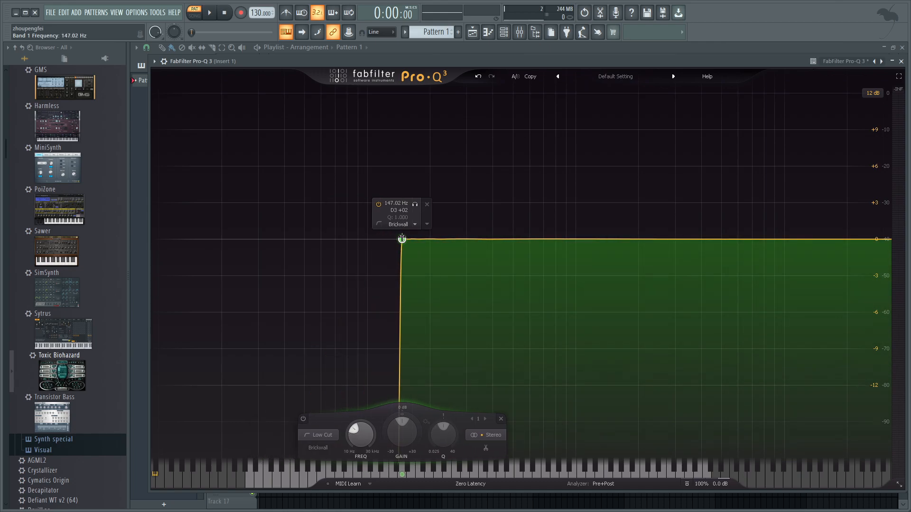
# Step: Try a 24 dB/oct slope on the low-cut band, ending with 12 dB/oct
pyautogui.click(408, 224)
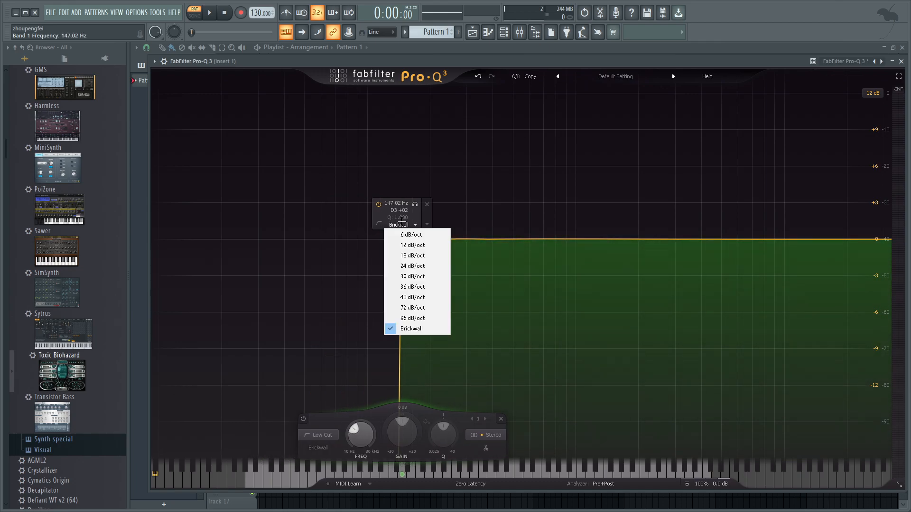
pyautogui.click(427, 265)
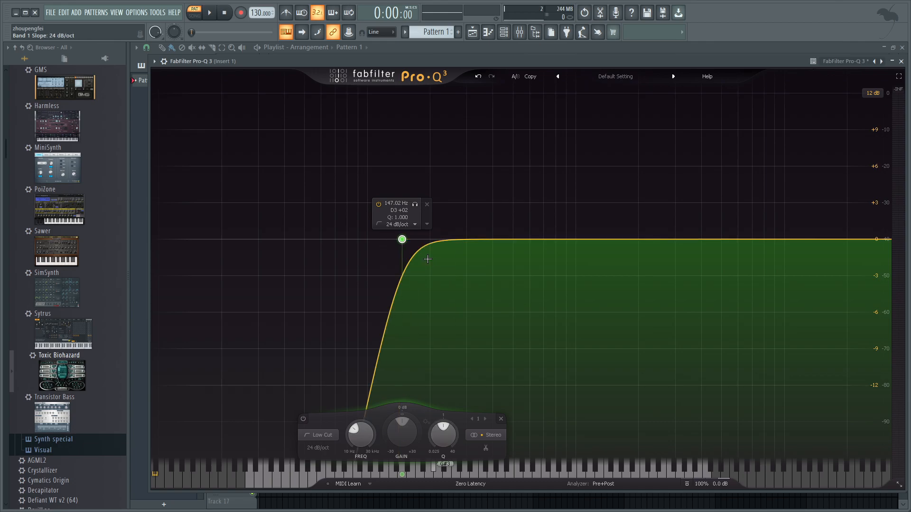
pyautogui.rightClick(402, 239)
pyautogui.moveTo(425, 254)
pyautogui.click(401, 226)
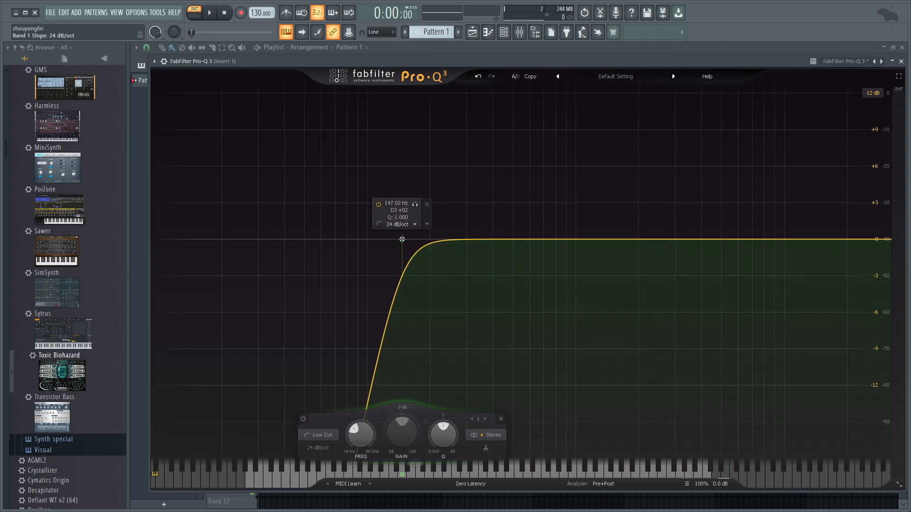
pyautogui.click(401, 225)
pyautogui.click(404, 245)
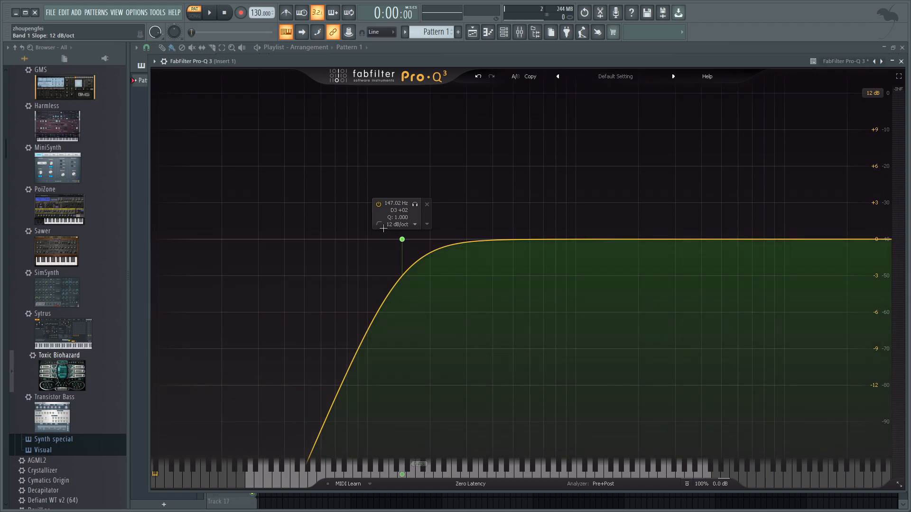
# Step: Reposition the equalizer window and delete the low-cut band
pyautogui.moveTo(563, 67); pyautogui.dragTo(572, 362)
pyautogui.moveTo(402, 362); pyautogui.dragTo(389, 69)
pyautogui.rightClick(397, 248)
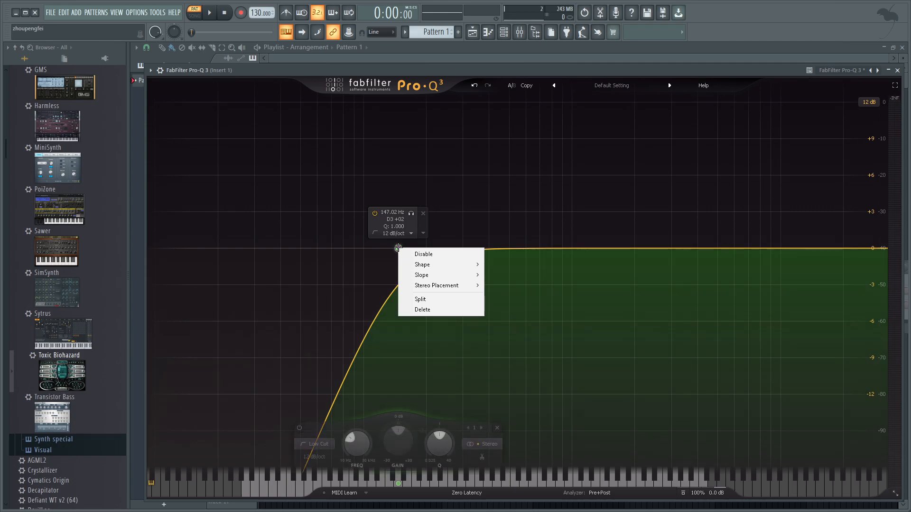
pyautogui.click(427, 309)
# Step: Lower the post-fx volume of the Subtractive Harmony synth and examine the harmonics of its played note in the equalizer
pyautogui.press('F6')
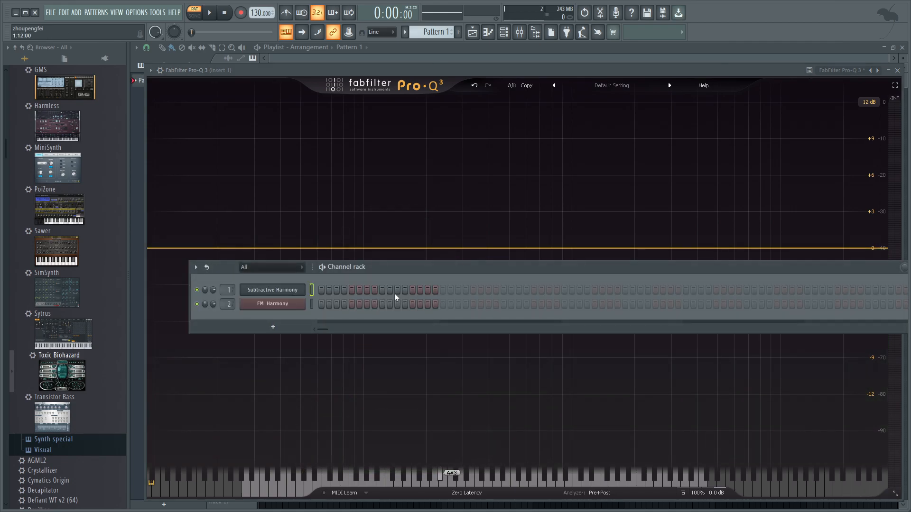
pyautogui.click(300, 294)
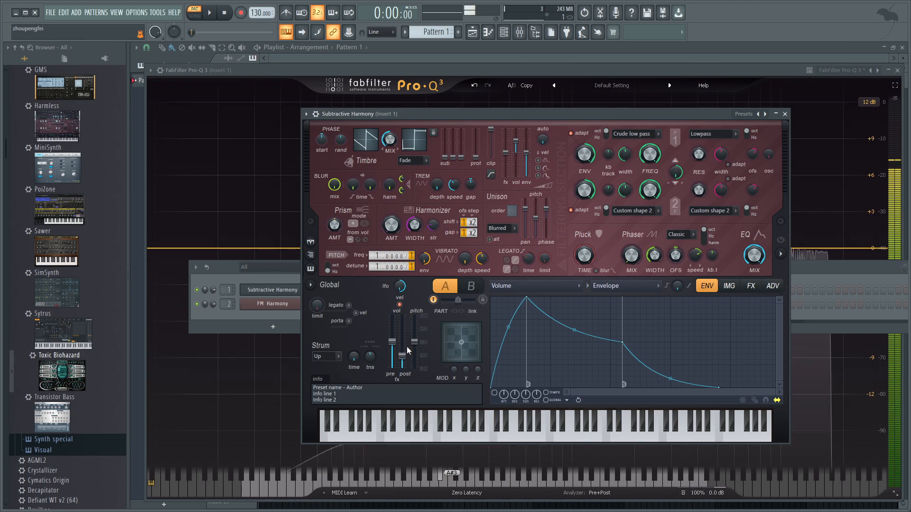
pyautogui.moveTo(604, 70); pyautogui.dragTo(608, 54)
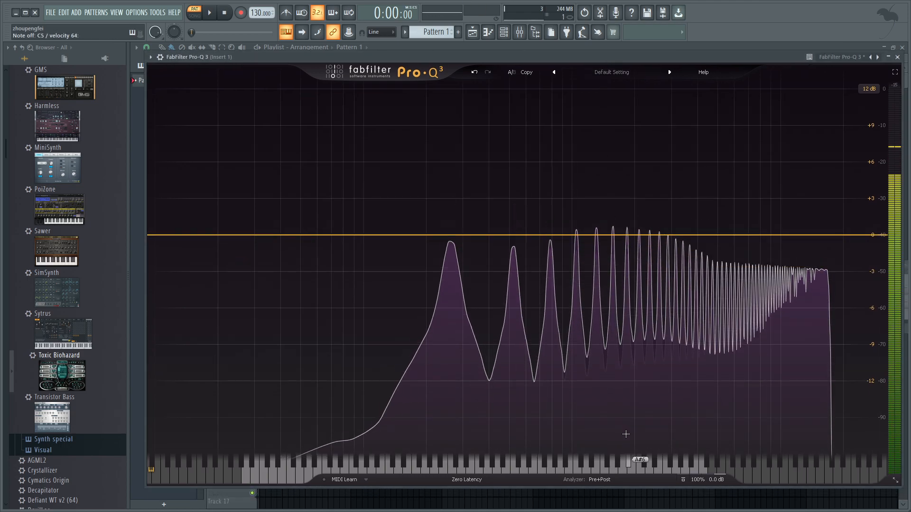
pyautogui.moveTo(537, 426)
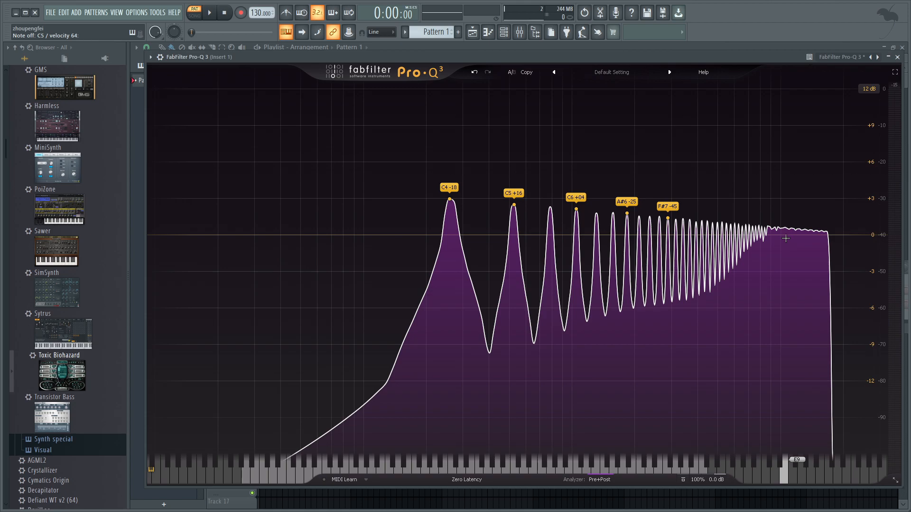
# Step: Add an equalizer band at about 17 kHz and make it a High Cut with a Brickwall slope
pyautogui.doubleClick(830, 235)
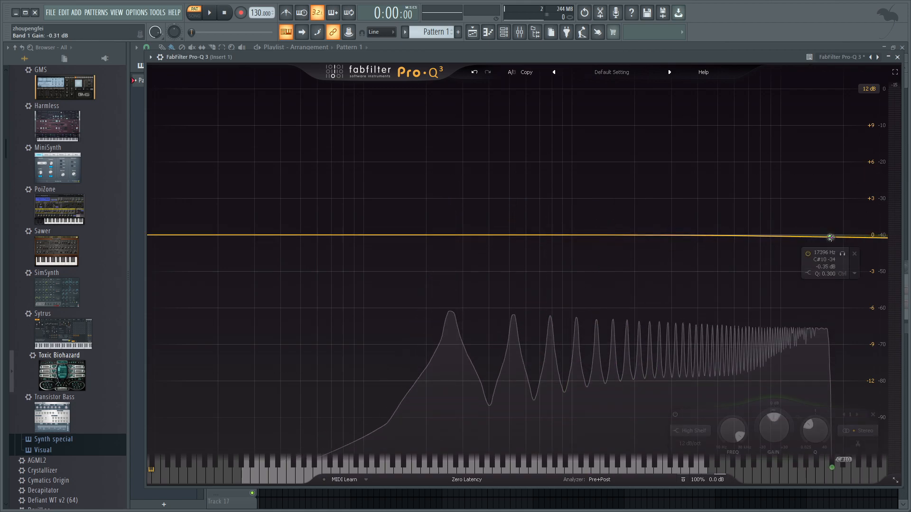
pyautogui.moveTo(831, 235); pyautogui.dragTo(827, 244)
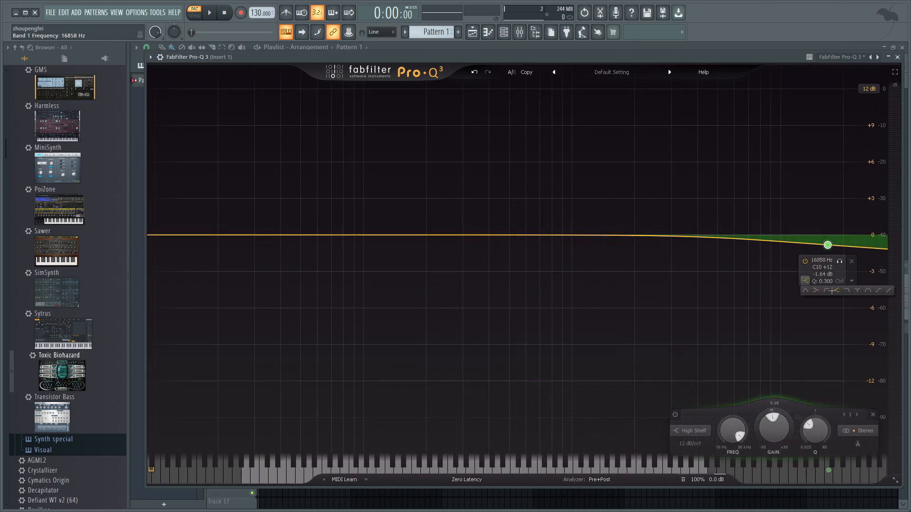
pyautogui.click(846, 292)
pyautogui.click(830, 342)
pyautogui.click(842, 438)
# Step: Sweep the brickwall high-cut band down to about 2 kHz and delete it
pyautogui.moveTo(828, 235); pyautogui.dragTo(603, 234)
pyautogui.moveTo(619, 235); pyautogui.dragTo(640, 233)
pyautogui.rightClick(639, 232)
pyautogui.click(640, 233)
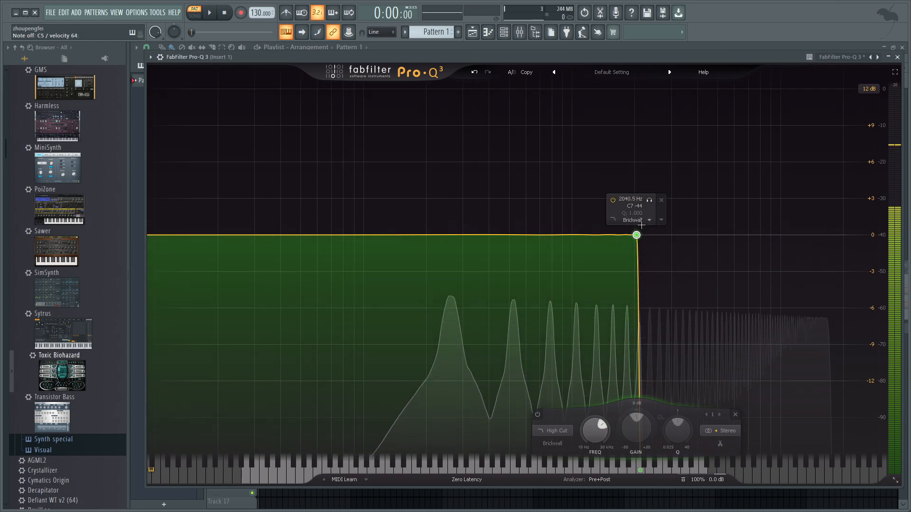
pyautogui.press('Delete')
# Step: Add an equalizer band near 13 kHz, make it a Brickwall High Cut, and lower its frequency to about 2150 Hz
pyautogui.doubleClick(806, 244)
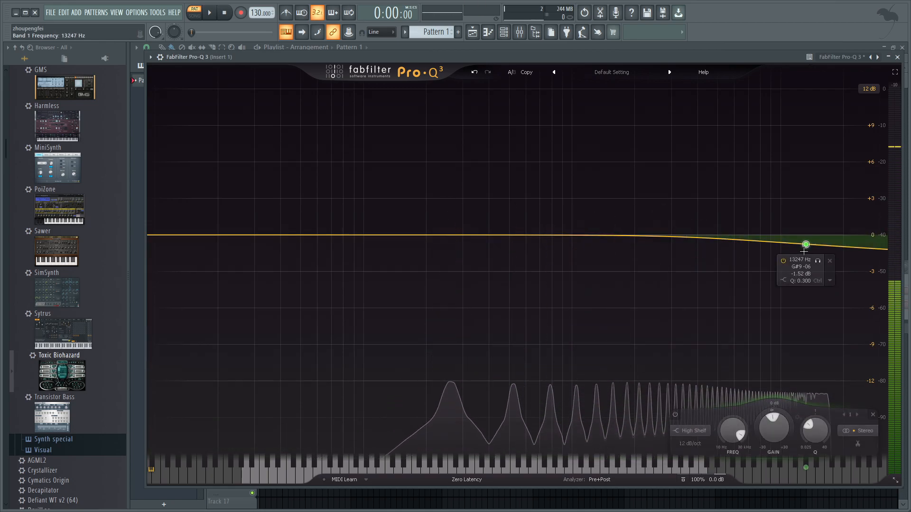
pyautogui.press('z')
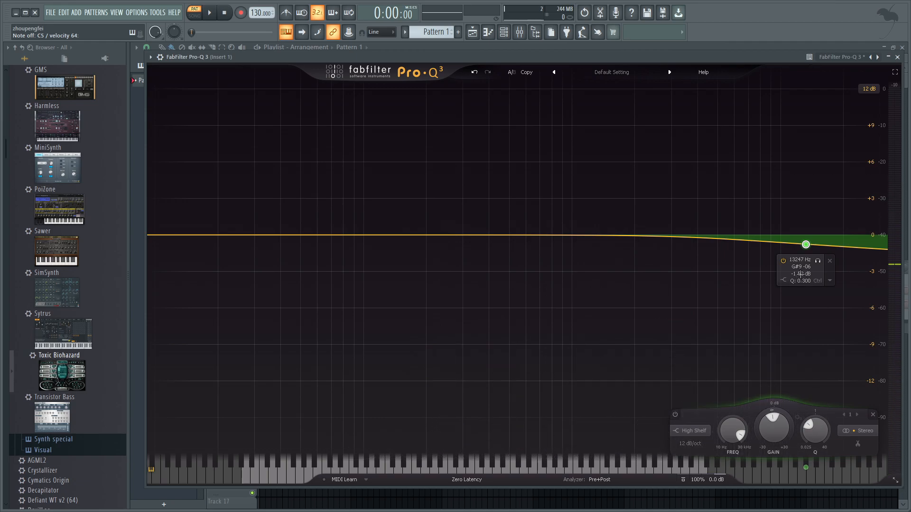
pyautogui.moveTo(783, 280)
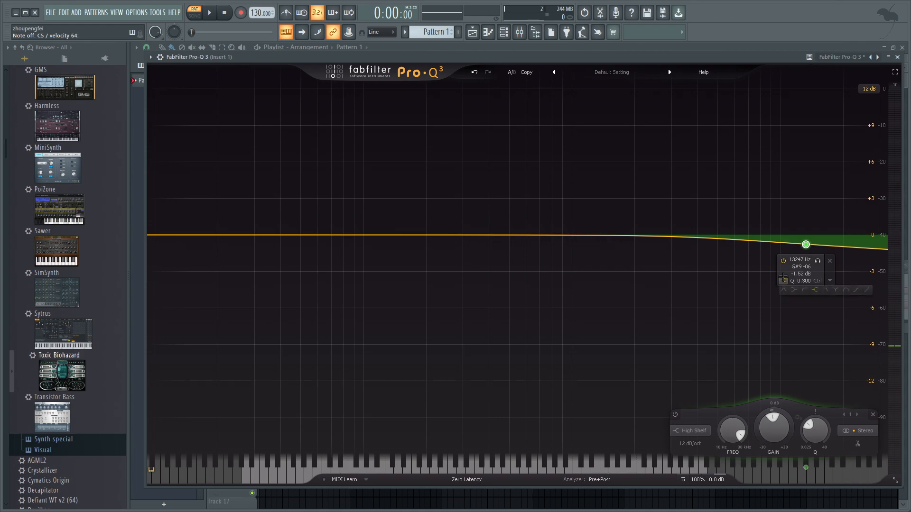
pyautogui.click(823, 290)
pyautogui.click(805, 338)
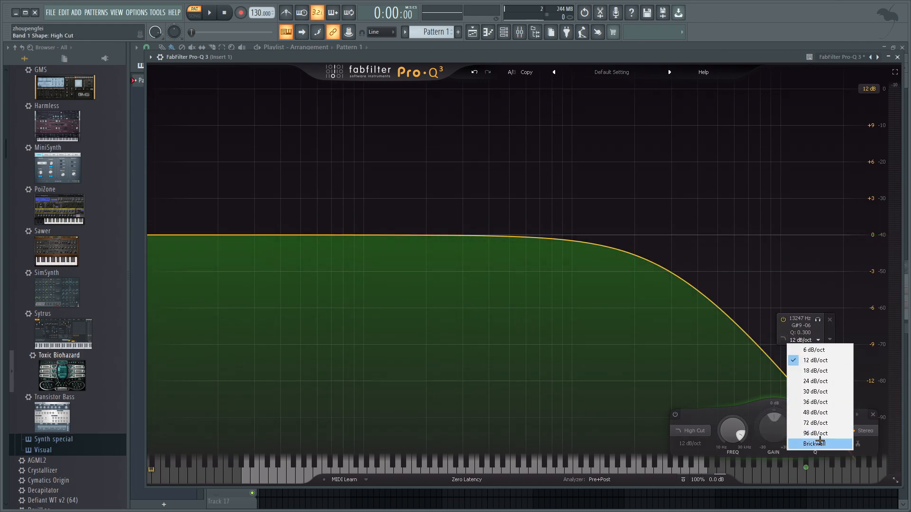
pyautogui.click(822, 441)
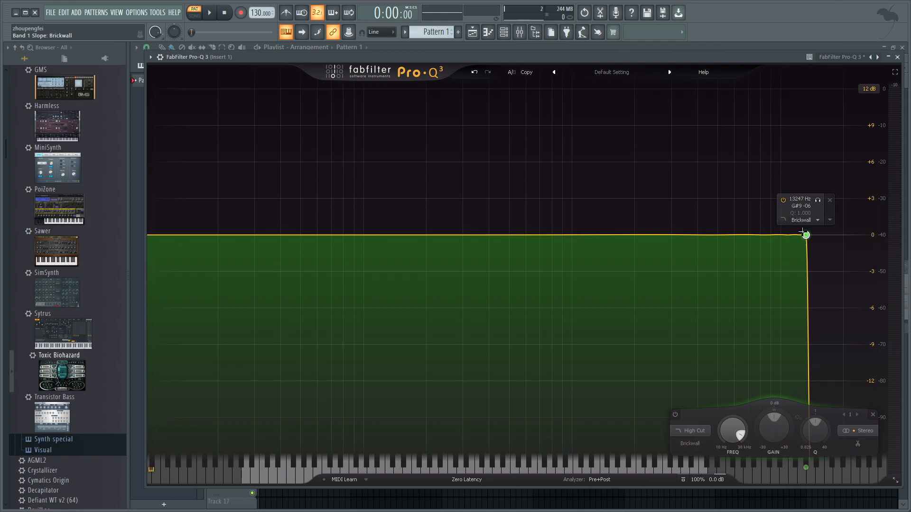
pyautogui.moveTo(805, 233); pyautogui.dragTo(640, 230)
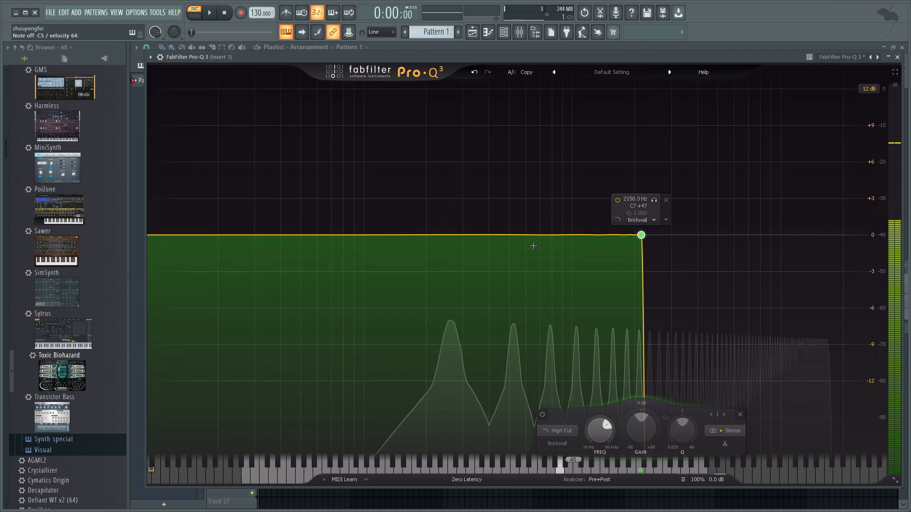
# Step: Add a Low Cut band at about 228 Hz with an 18 dB/oct slope
pyautogui.moveTo(177, 234); pyautogui.dragTo(197, 327)
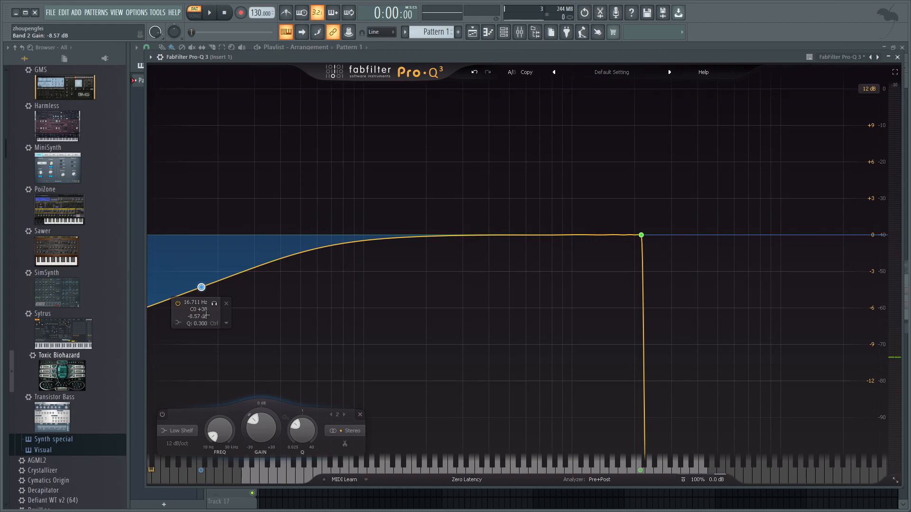
pyautogui.click(177, 323)
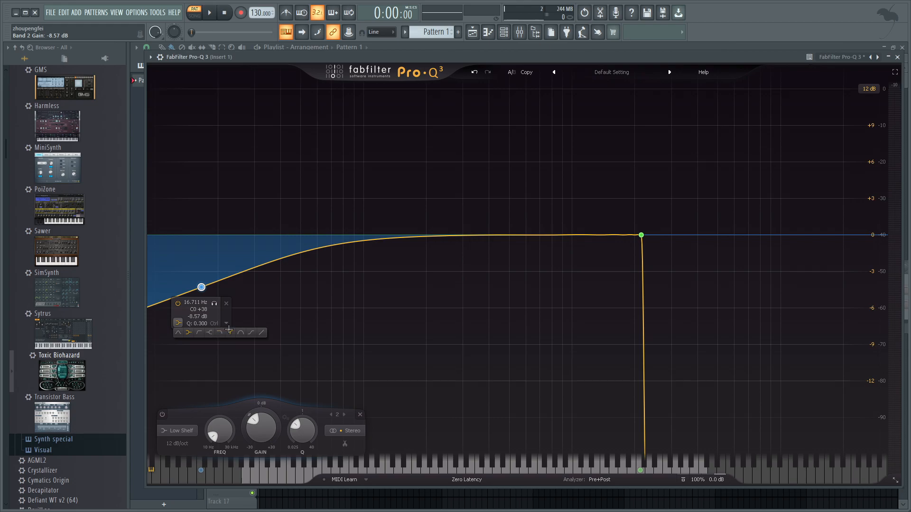
pyautogui.click(200, 333)
pyautogui.moveTo(202, 355); pyautogui.dragTo(437, 361)
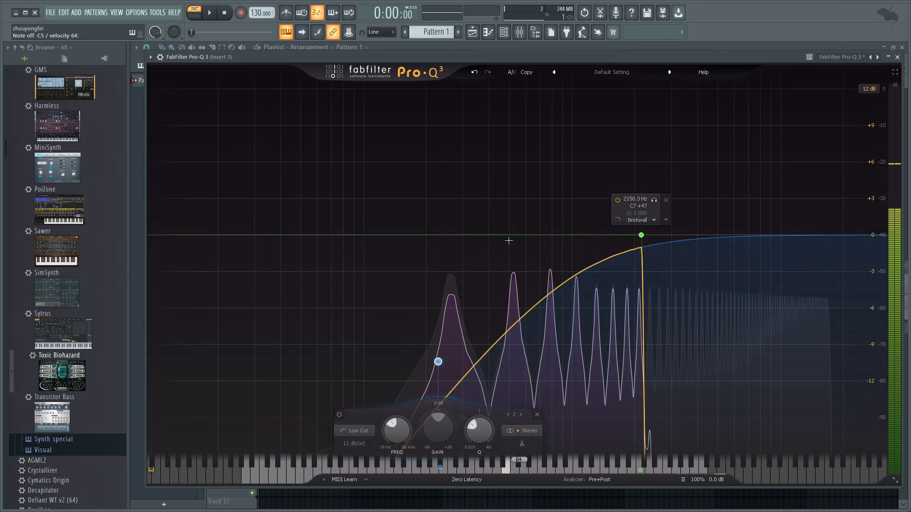
pyautogui.click(436, 346)
pyautogui.click(445, 374)
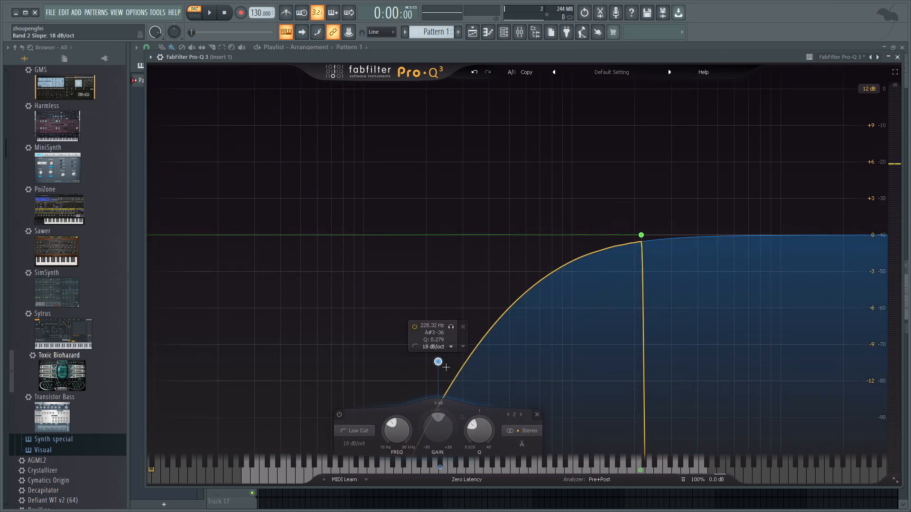
# Step: Play the synth note through both cuts and raise the brickwall high-cut frequency to about 3446 Hz
pyautogui.press('z')
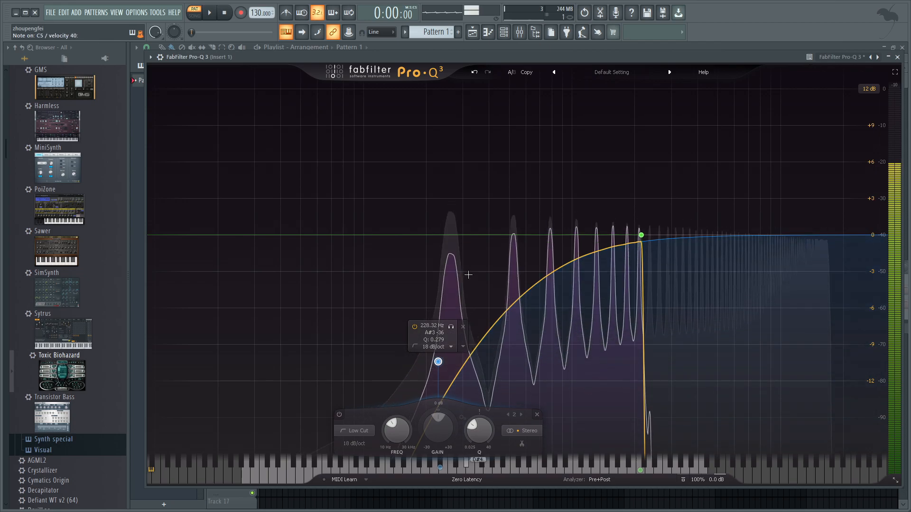
pyautogui.moveTo(680, 265)
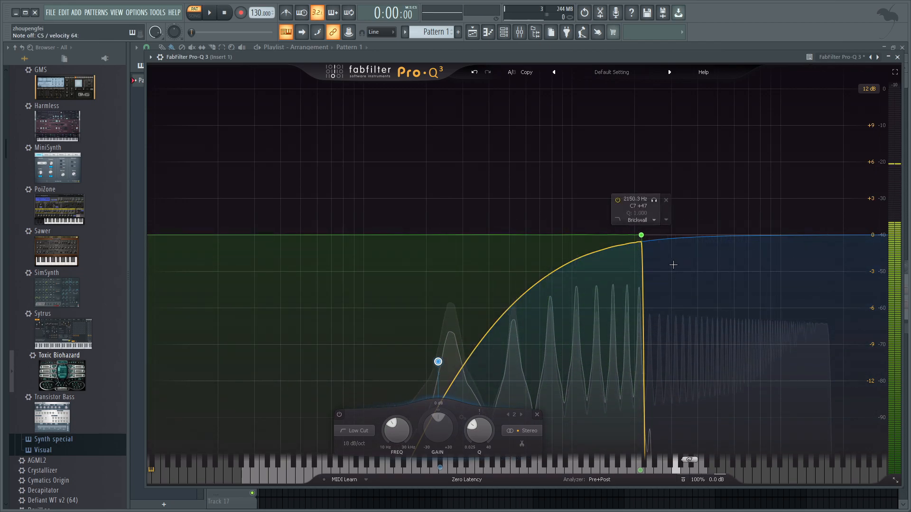
pyautogui.press('z')
pyautogui.moveTo(641, 235); pyautogui.dragTo(685, 238)
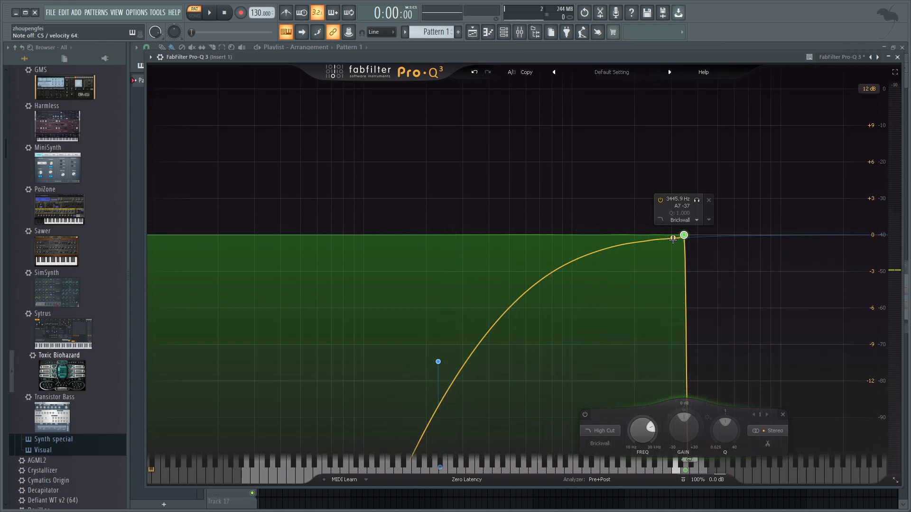
pyautogui.press('z')
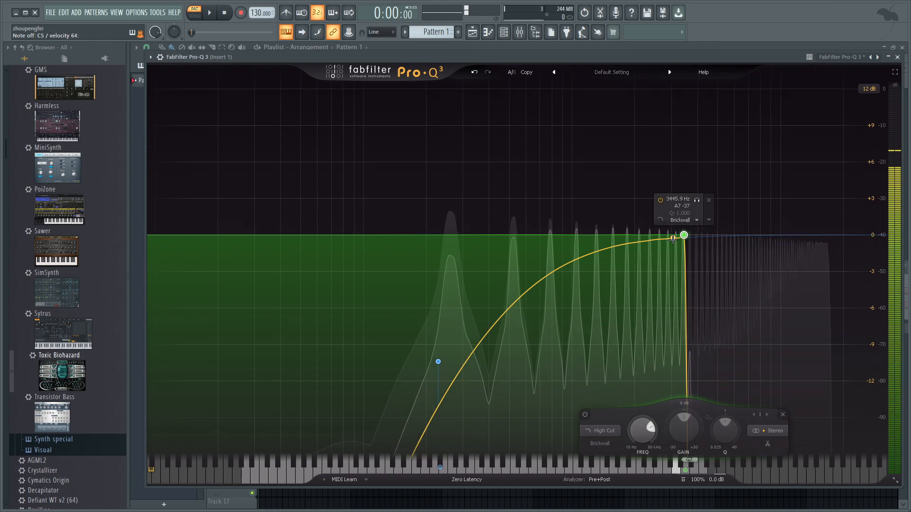
pyautogui.press('z')
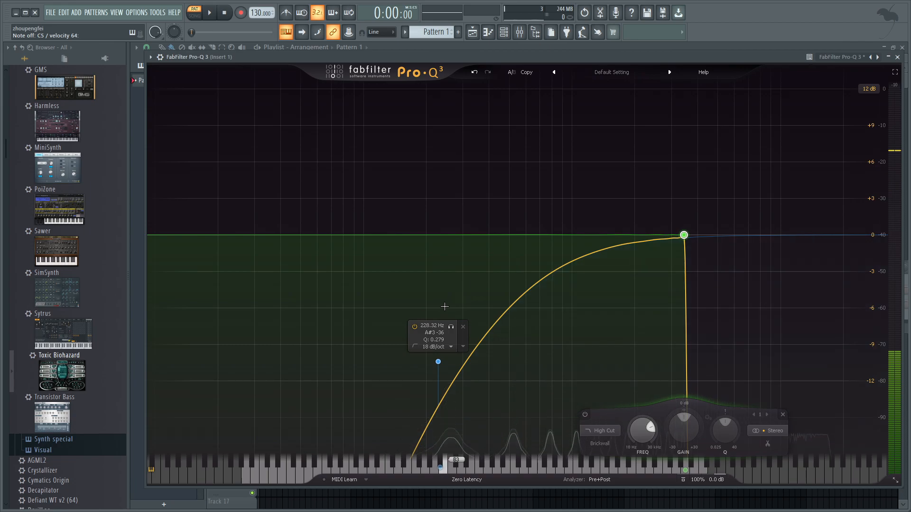
# Step: Load Fruity Parametric EQ 2 into slot 2 of Insert 1 and strongly boost band 5 around 1372 Hz
pyautogui.click(897, 57)
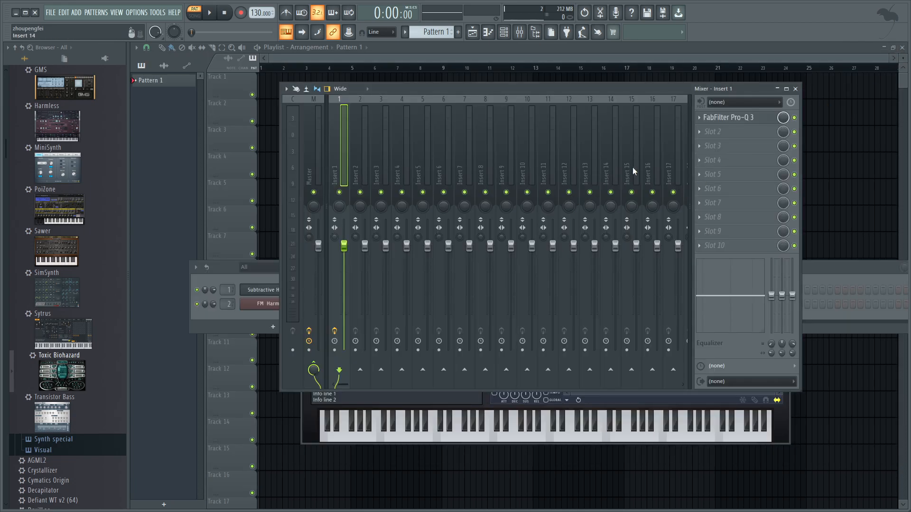
pyautogui.click(711, 132)
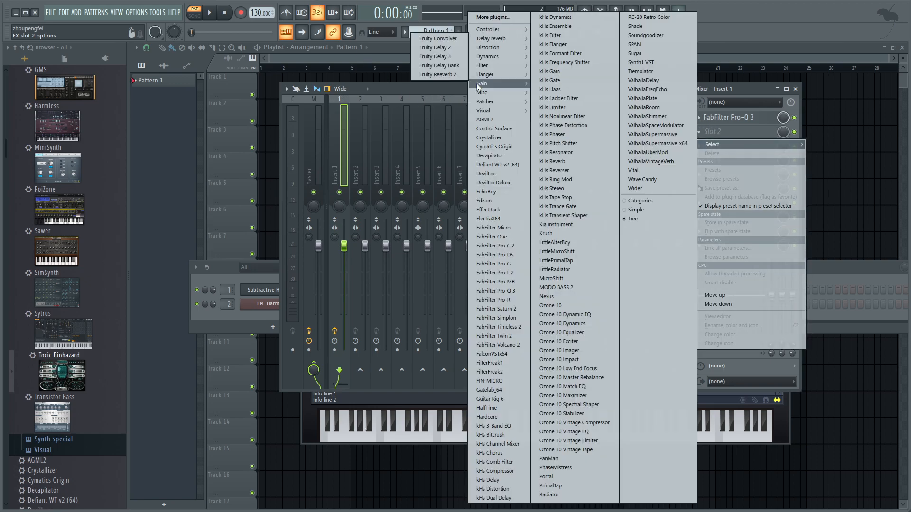
pyautogui.moveTo(498, 65)
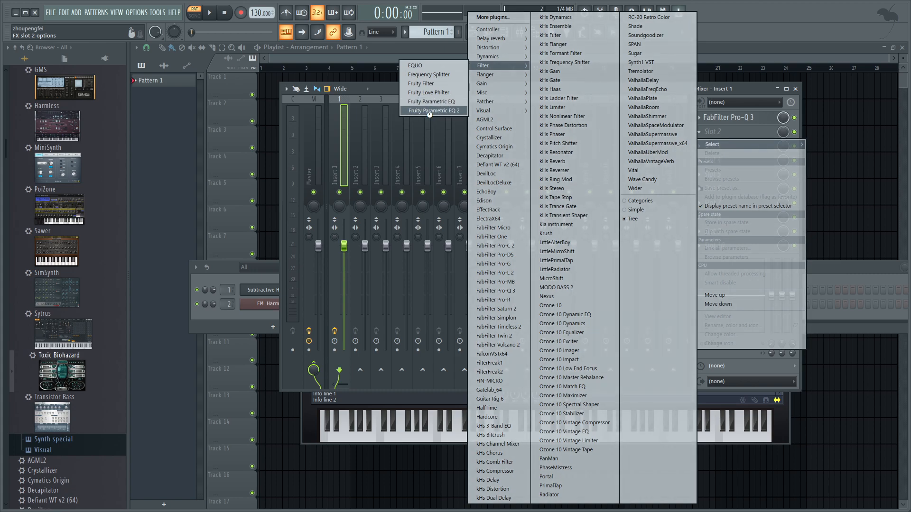
pyautogui.click(429, 110)
pyautogui.click(516, 155)
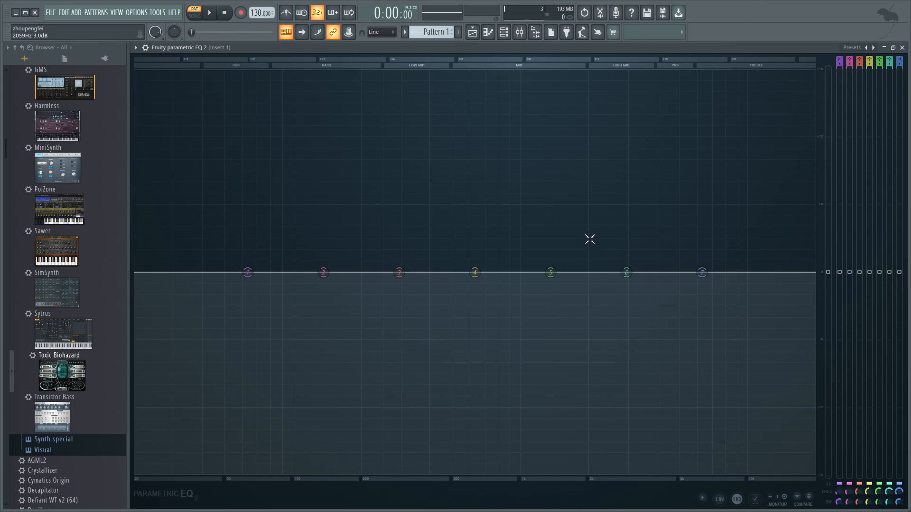
pyautogui.moveTo(550, 272); pyautogui.dragTo(550, 251)
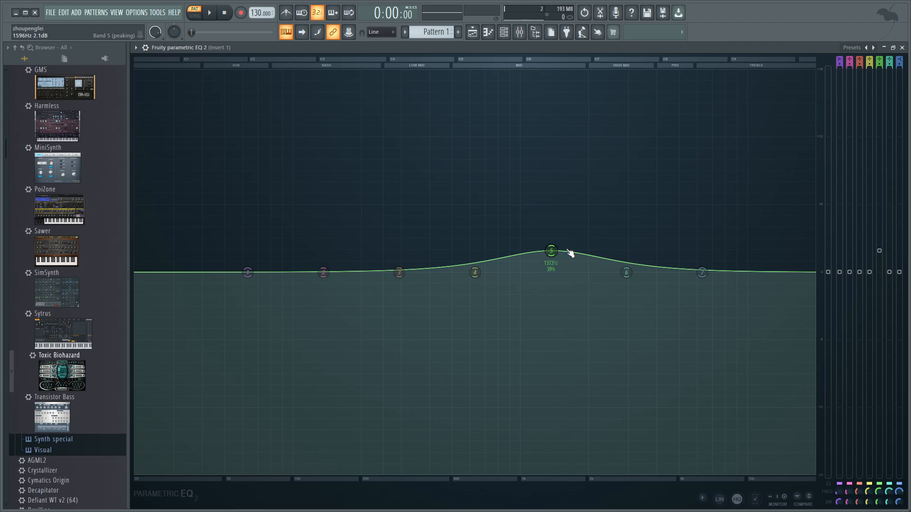
pyautogui.moveTo(550, 251); pyautogui.dragTo(550, 118)
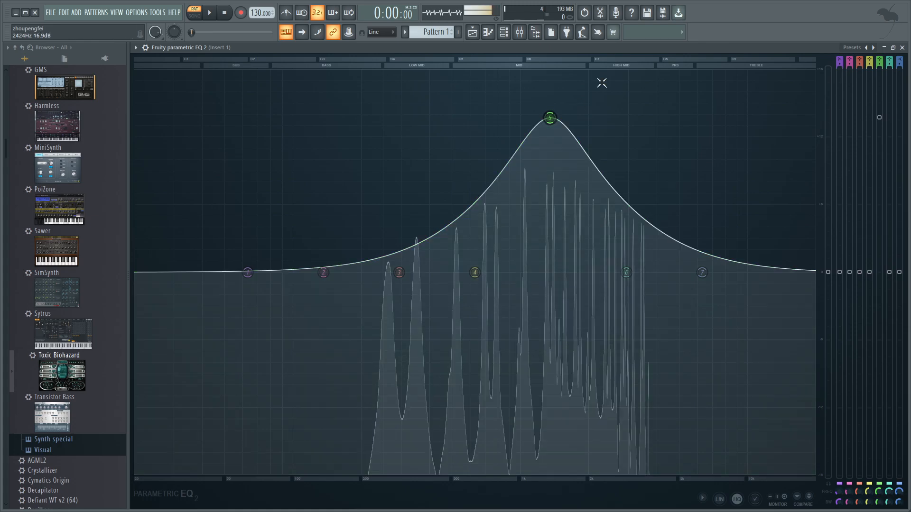
# Step: In FabFilter Pro-Q 3 on Insert 1, lower the high-cut band to about 1896 Hz and set its slope to 72 dB/oct
pyautogui.click(520, 31)
pyautogui.click(743, 125)
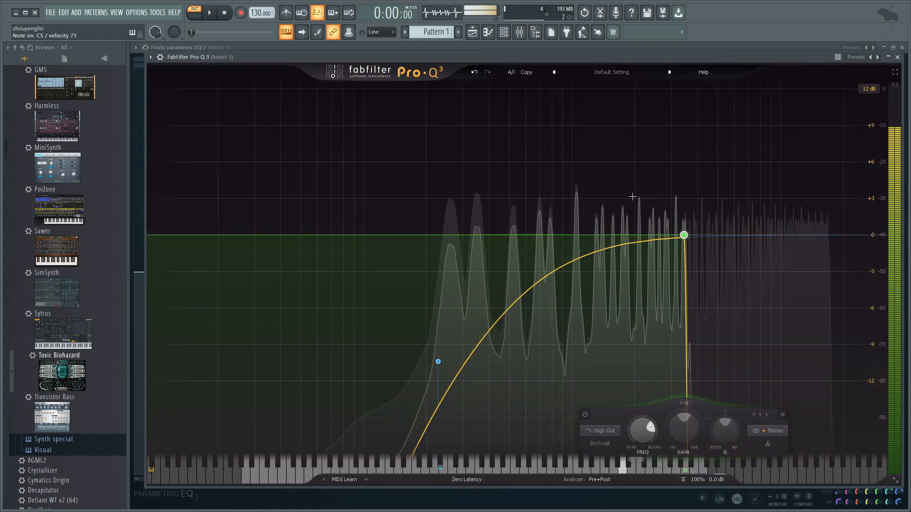
pyautogui.moveTo(683, 236); pyautogui.dragTo(627, 228)
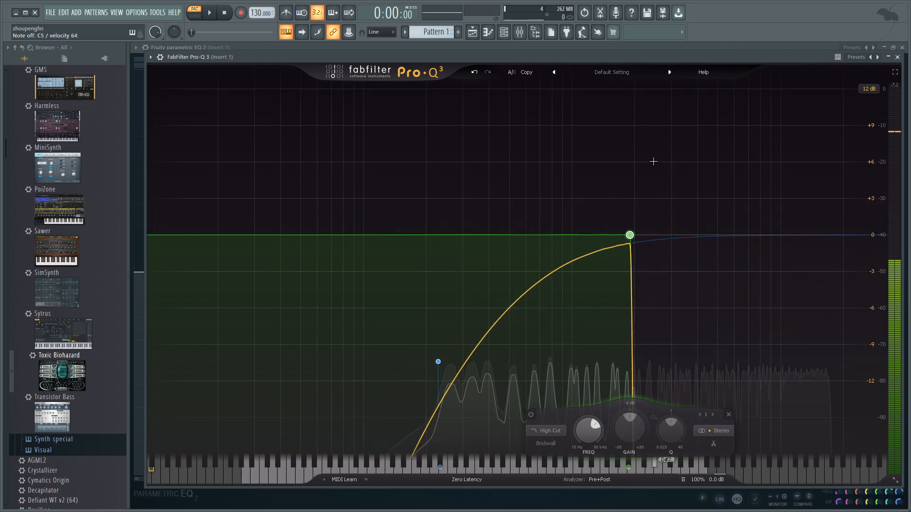
pyautogui.click(626, 219)
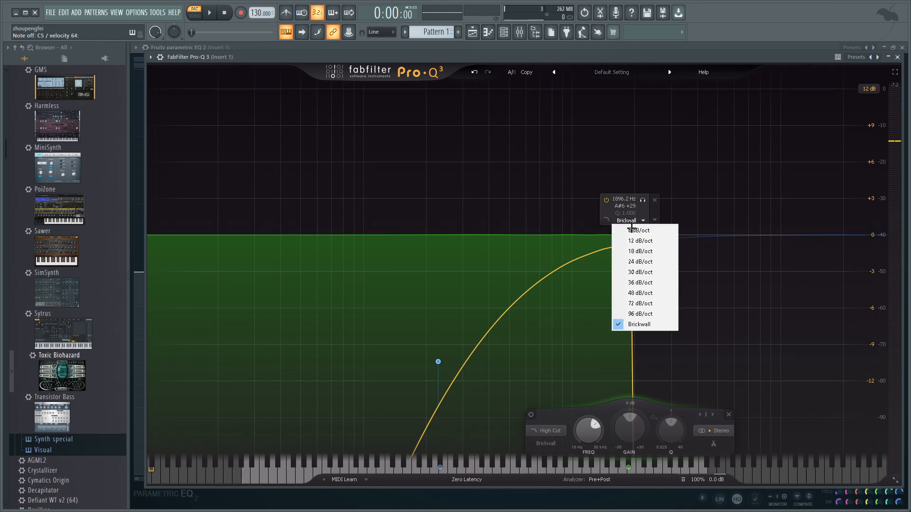
pyautogui.click(649, 303)
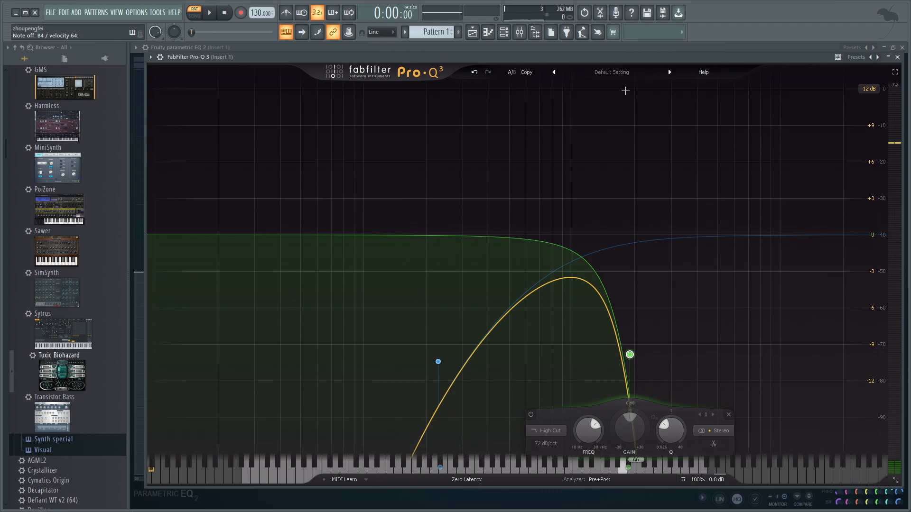
# Step: In Fruity Parametric EQ 2, set band 5's order to Steep 4 and adjust its frequency and boost
pyautogui.click(897, 57)
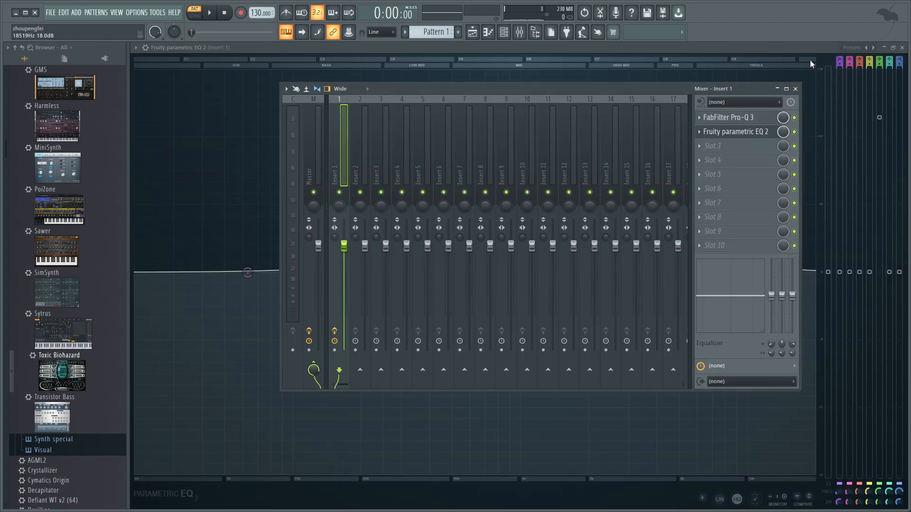
pyautogui.click(818, 51)
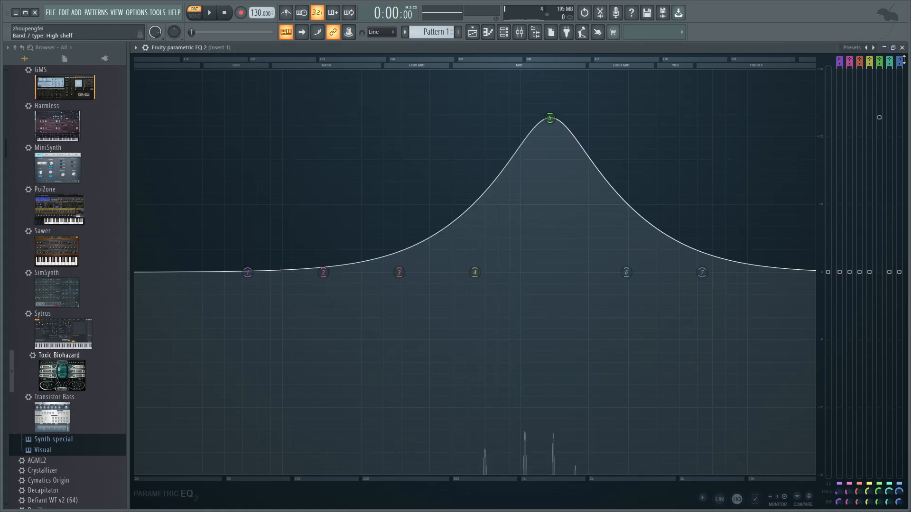
pyautogui.moveTo(550, 117); pyautogui.dragTo(531, 80)
pyautogui.rightClick(532, 80)
pyautogui.moveTo(554, 115)
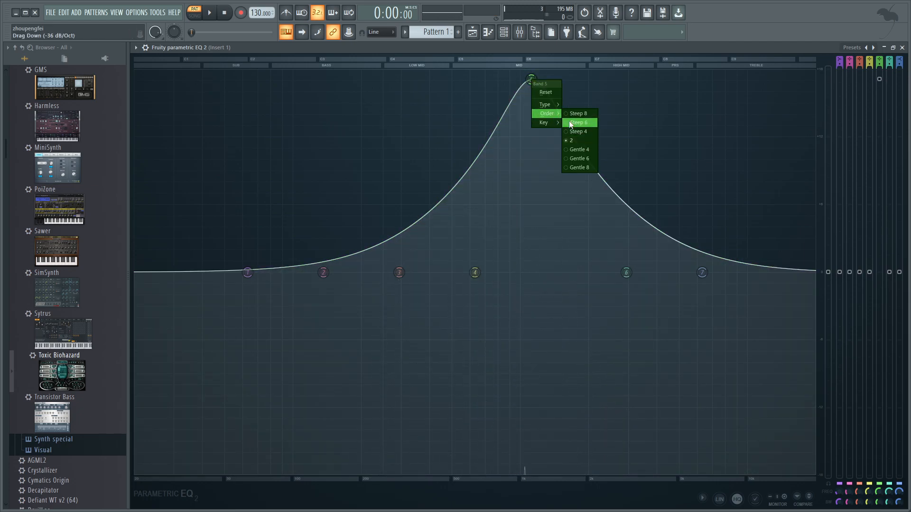
pyautogui.click(571, 133)
pyautogui.moveTo(532, 80); pyautogui.dragTo(524, 143)
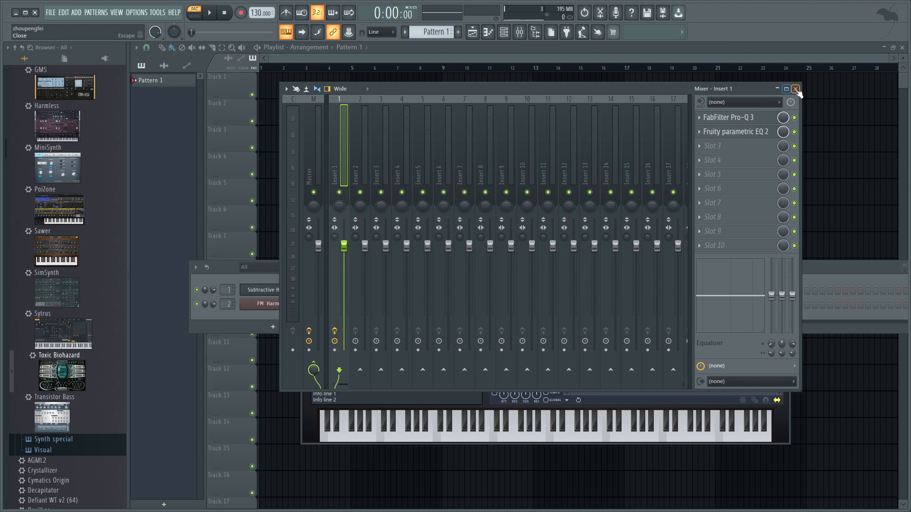
# Step: Set the Subtractive Harmony synth's unison order to 3 and its unison panning to 73%
pyautogui.click(795, 89)
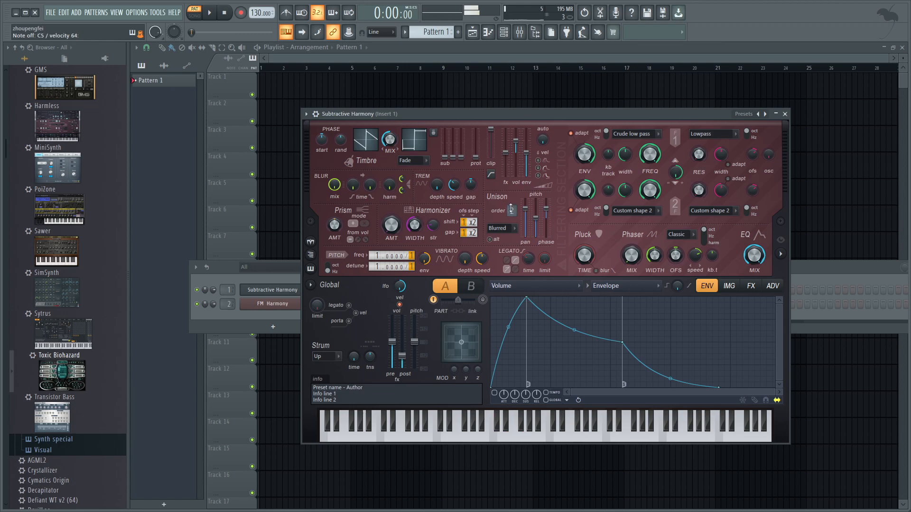
pyautogui.click(512, 211)
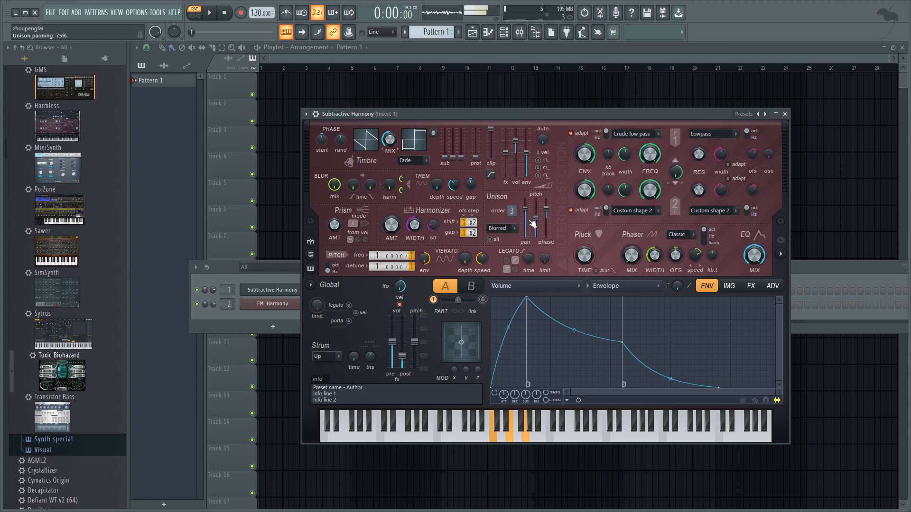
pyautogui.moveTo(539, 219); pyautogui.dragTo(538, 220)
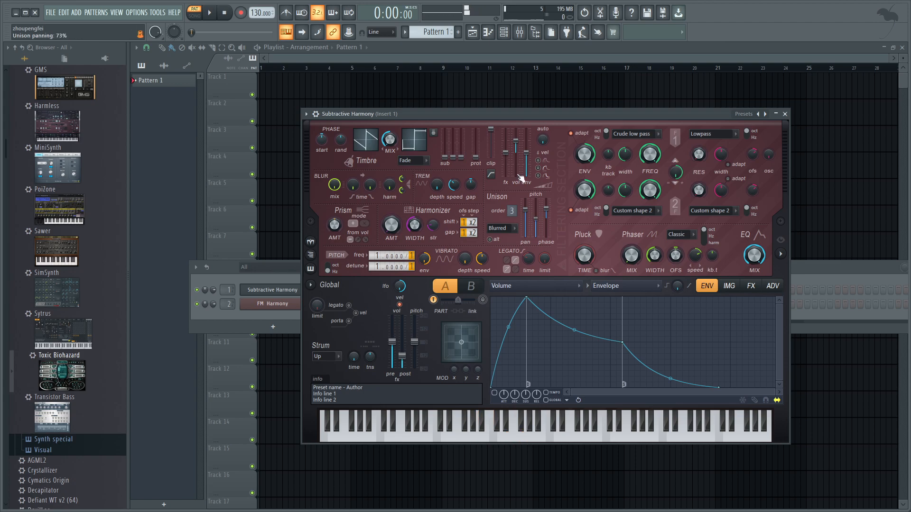
# Step: Open the Subtractive Harmony channel's piano roll and play back its chord pattern
pyautogui.rightClick(292, 293)
pyautogui.click(325, 290)
pyautogui.press('space')
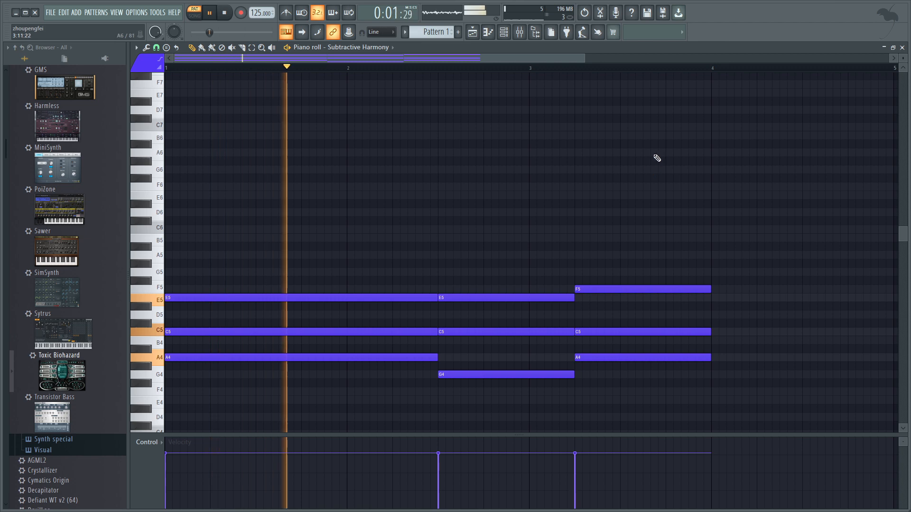
pyautogui.scroll(-3, 353, 187)
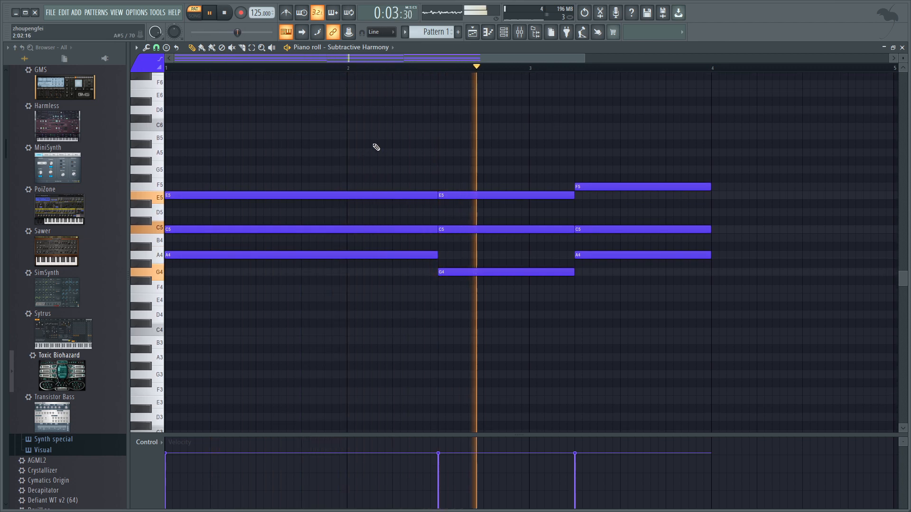
pyautogui.press('space')
# Step: Open the Subtractive Harmony synth from the channel rack and enable its volume envelope
pyautogui.click(520, 32)
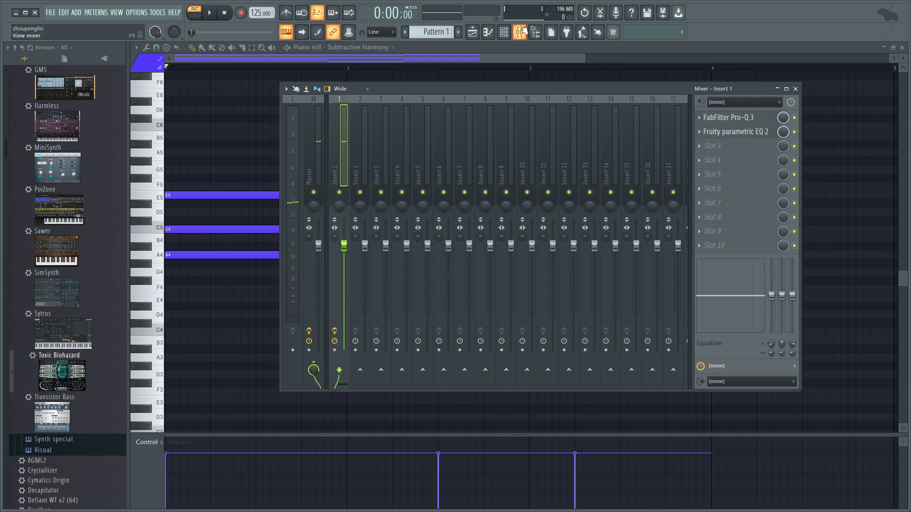
pyautogui.click(504, 32)
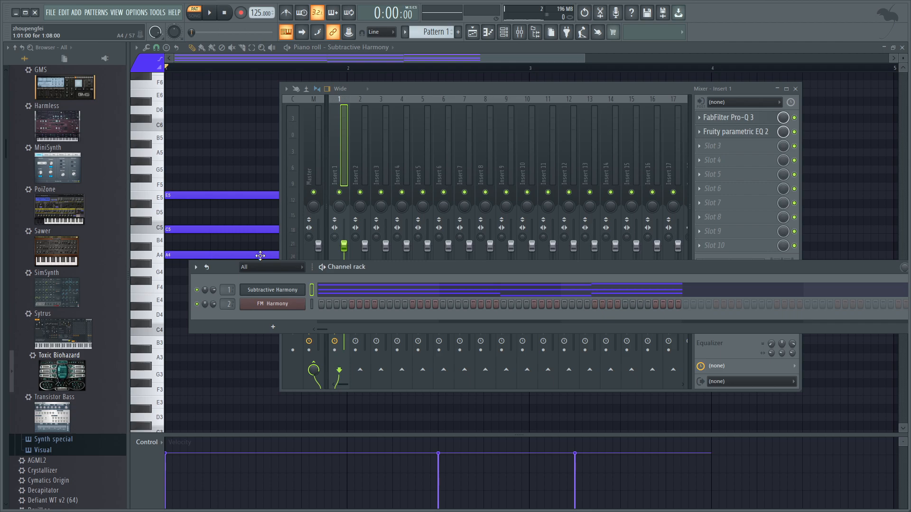
pyautogui.click(293, 290)
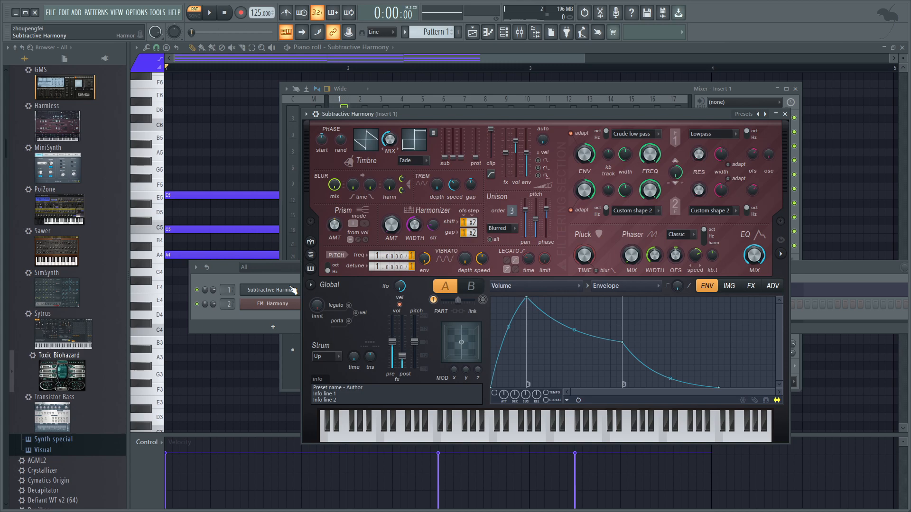
pyautogui.click(494, 393)
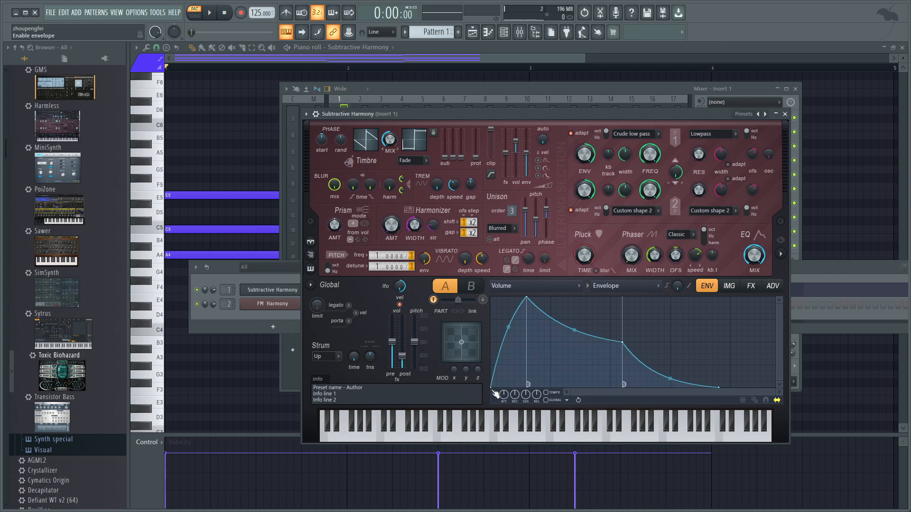
# Step: Shape the volume envelope with a shorter attack, full sustain level and a short release while playing the chord pattern
pyautogui.moveTo(526, 300); pyautogui.dragTo(508, 298)
pyautogui.moveTo(600, 342); pyautogui.dragTo(610, 298)
pyautogui.press('space')
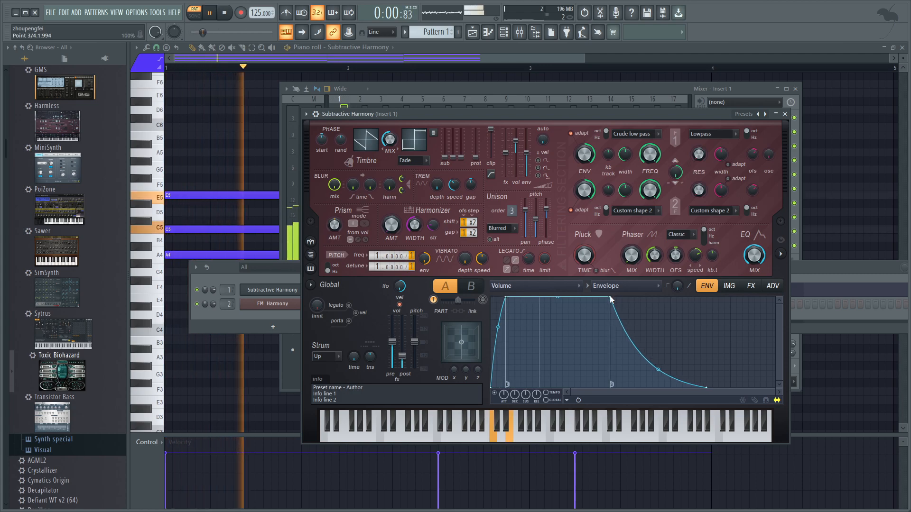
pyautogui.moveTo(707, 387); pyautogui.dragTo(626, 387)
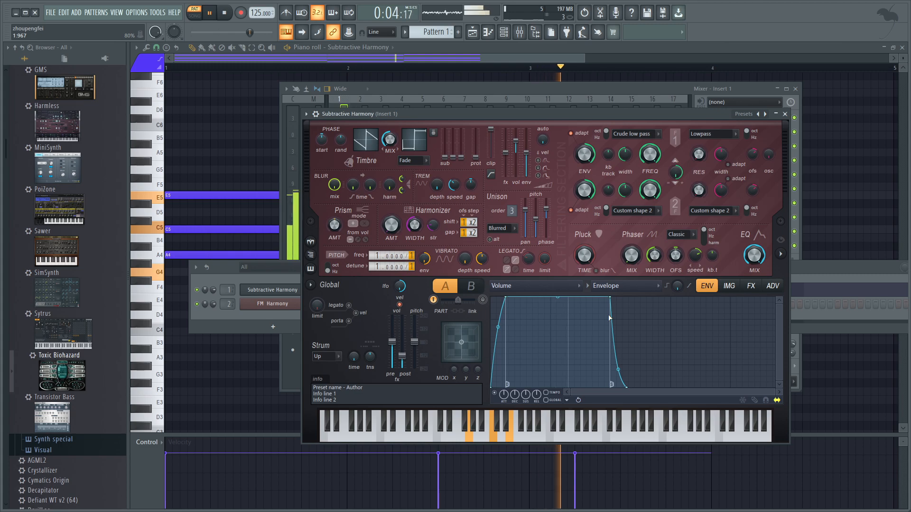
pyautogui.press('space')
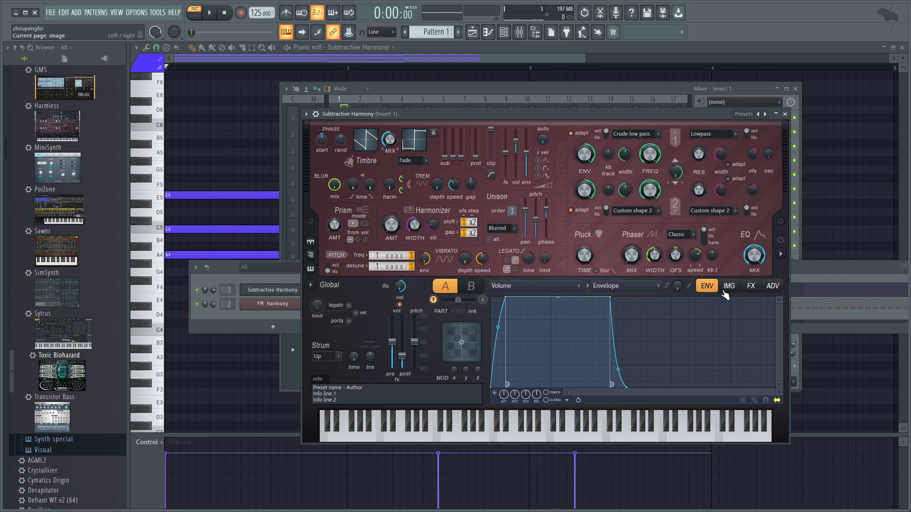
# Step: Set the synth's unison order to 2 and audition its chorus effect with the spread at 100%
pyautogui.click(751, 286)
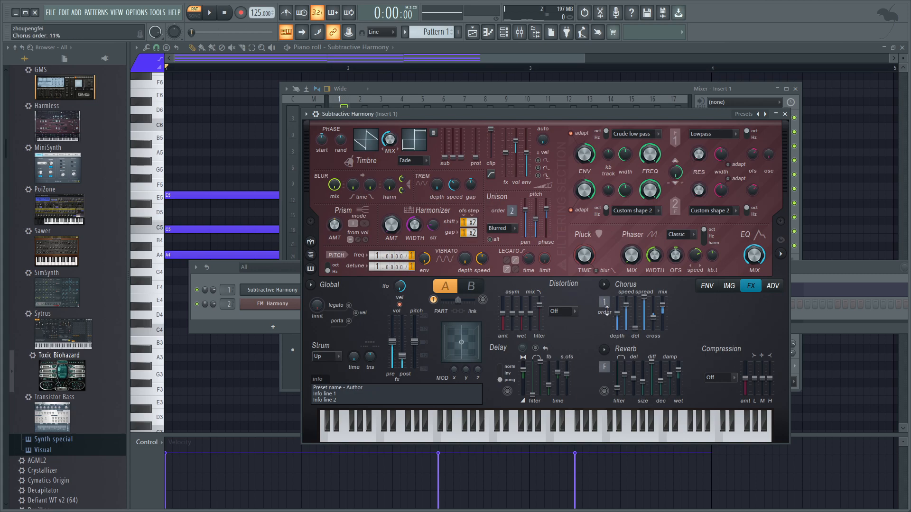
pyautogui.press('space')
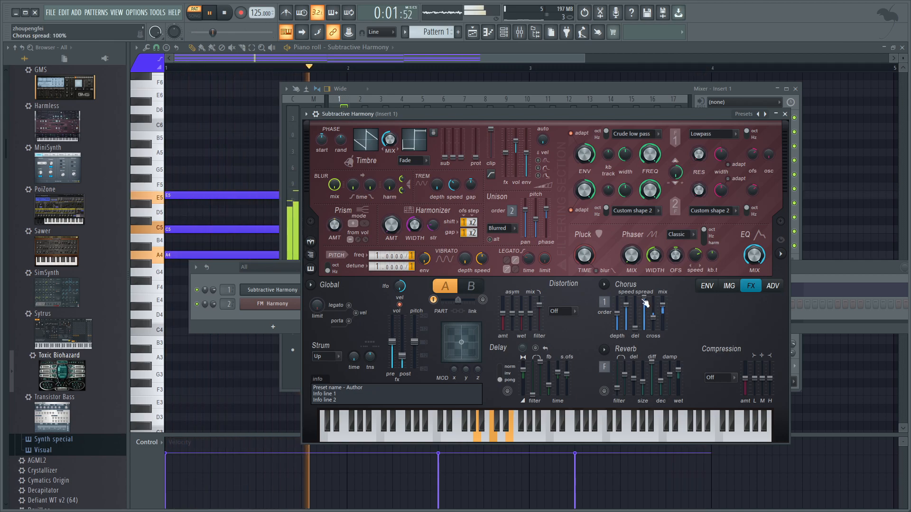
pyautogui.press('space')
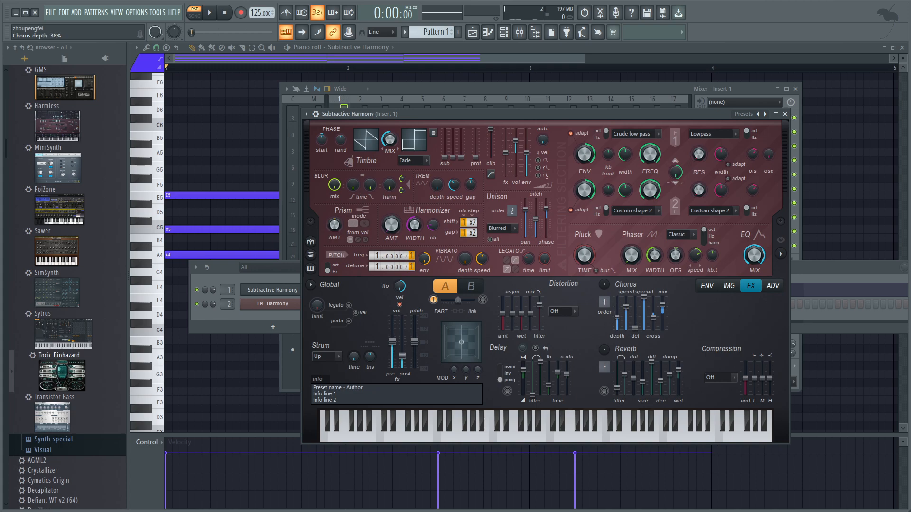
# Step: Set the chorus depth to 46%, lower the chorus speed, and set the project tempo to 85 BPM
pyautogui.press('space')
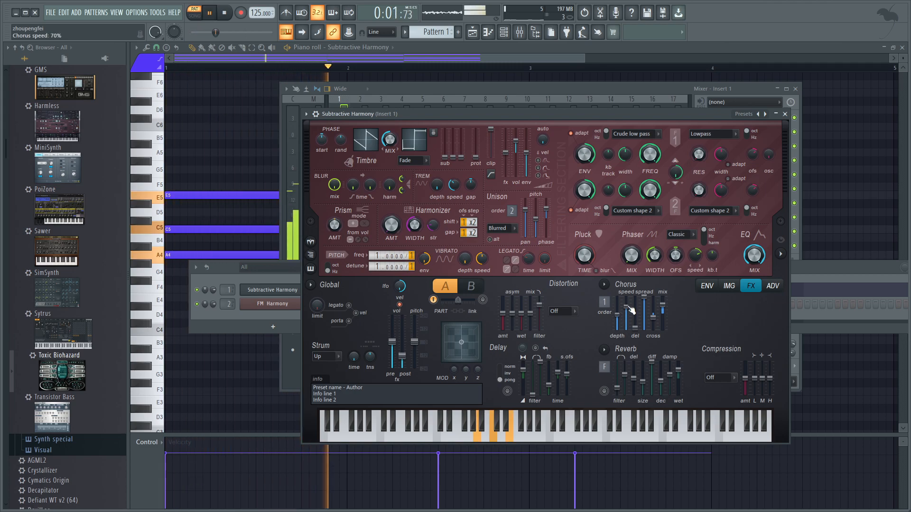
pyautogui.press('space')
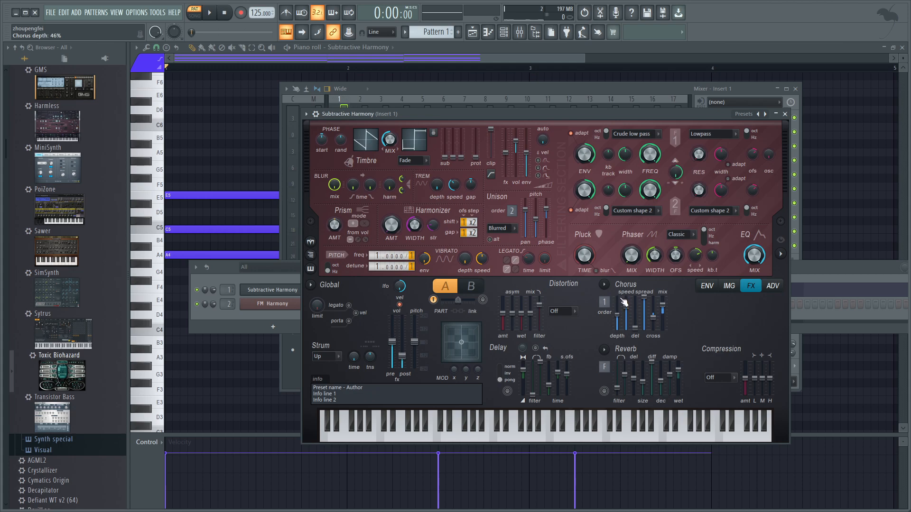
pyautogui.moveTo(626, 307); pyautogui.dragTo(628, 314)
pyautogui.press('space')
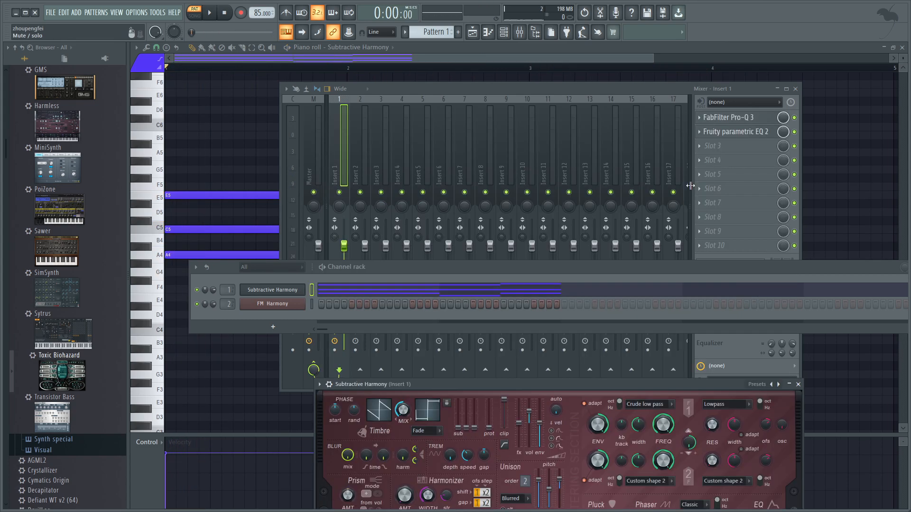
# Step: In Fruity Parametric EQ 2 on Insert 1, move band 5 slightly higher in frequency, reduce its boost and audition the pattern
pyautogui.click(747, 132)
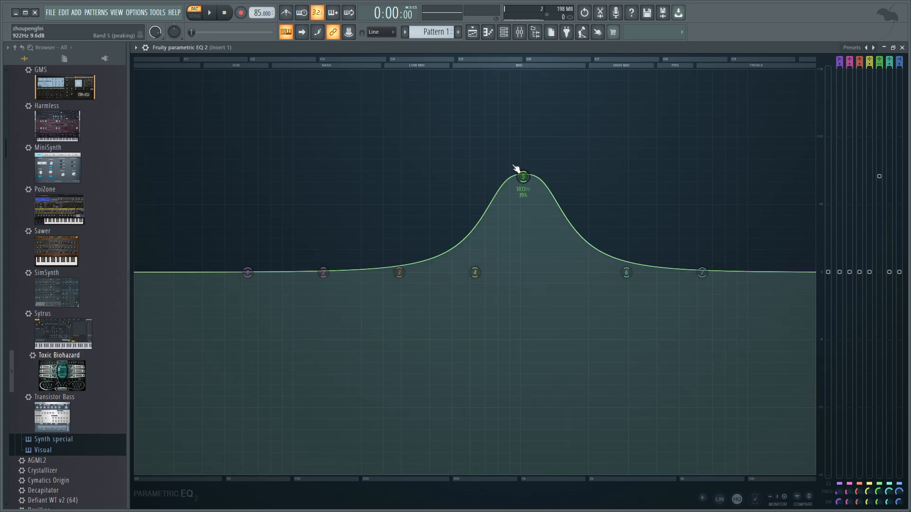
pyautogui.moveTo(527, 189)
pyautogui.mouseDown()
pyautogui.moveTo(525, 172)
pyautogui.moveTo(535, 172)
pyautogui.moveTo(537, 222)
pyautogui.moveTo(539, 194)
pyautogui.mouseUp()
pyautogui.press('space')
pyautogui.press('space')
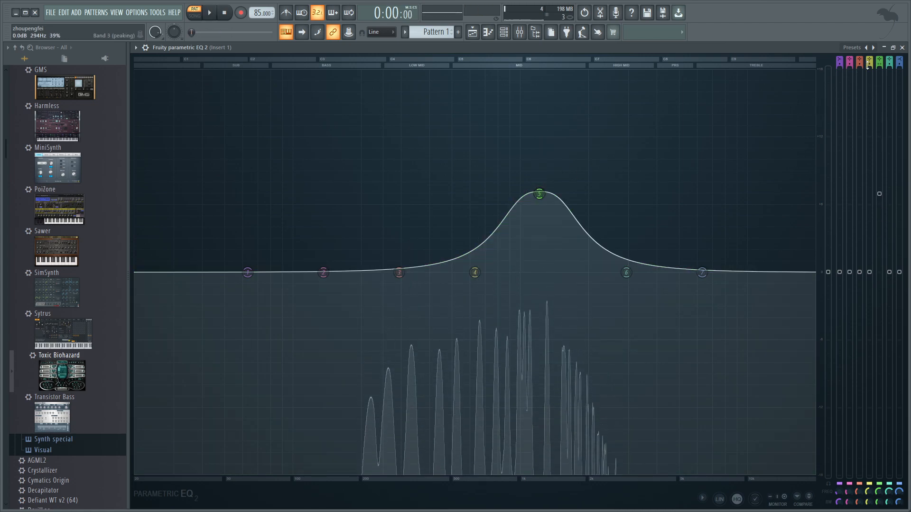
# Step: Set band 4's order to Steep 8 and pull the band down to its maximum cut
pyautogui.rightClick(475, 273)
pyautogui.moveTo(491, 307)
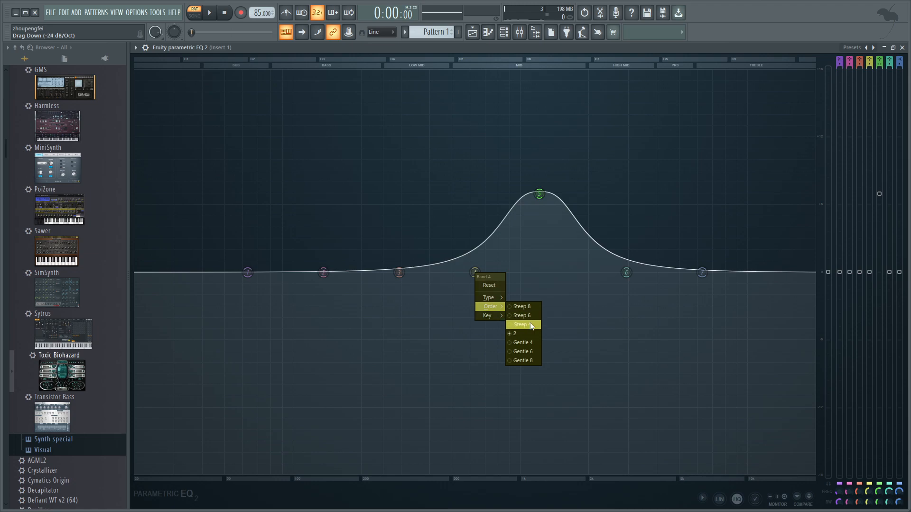
pyautogui.click(522, 306)
pyautogui.moveTo(476, 274); pyautogui.dragTo(483, 479)
# Step: Lower band 5's frequency and boost in Fruity Parametric EQ 2 during playback, and close the equalizer
pyautogui.press('space')
pyautogui.moveTo(538, 222)
pyautogui.mouseDown()
pyautogui.moveTo(526, 194)
pyautogui.moveTo(532, 241)
pyautogui.moveTo(528, 219)
pyautogui.moveTo(529, 228)
pyautogui.mouseUp()
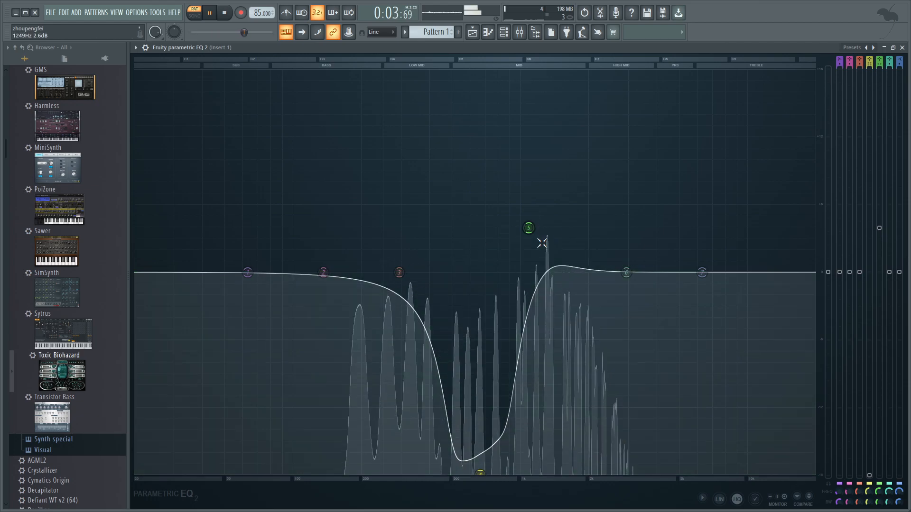
pyautogui.press('space')
pyautogui.click(902, 47)
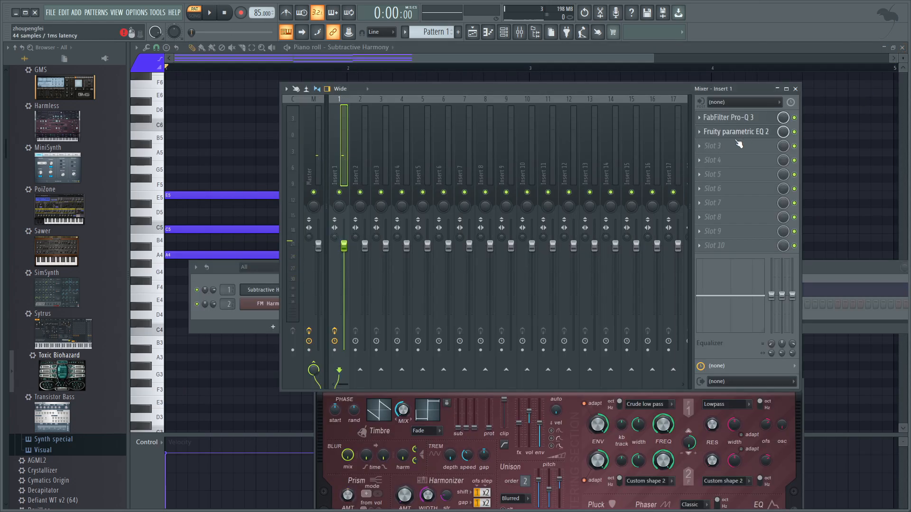
# Step: Load FabFilter Pro-Q 3 into slot 3 of Insert 1 and reposition its window for a full view
pyautogui.click(713, 145)
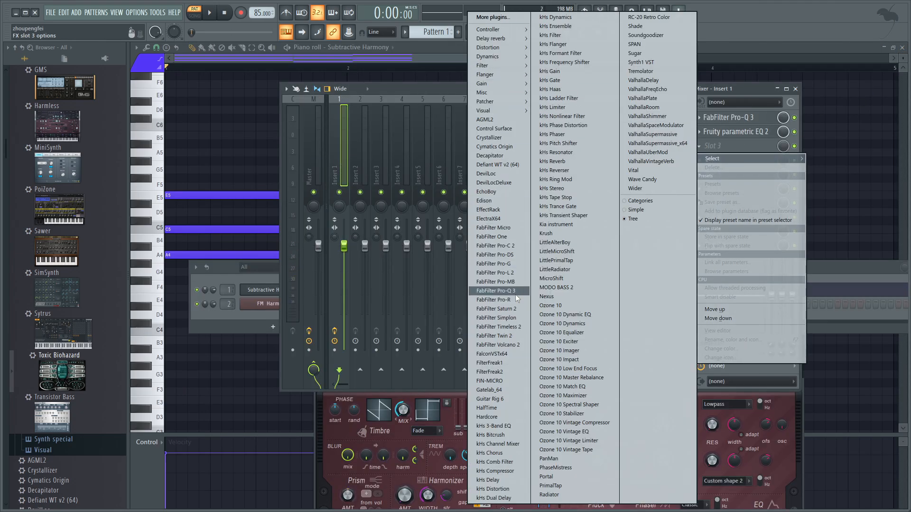
pyautogui.click(495, 291)
pyautogui.moveTo(607, 163); pyautogui.dragTo(528, 81)
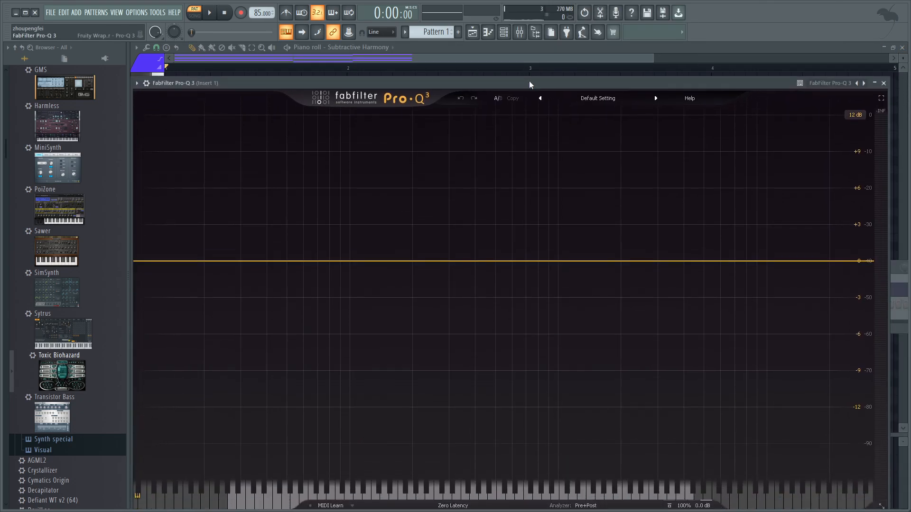
# Step: Add a narrow bell band on the tallest peak near E6, cut it by 4.16 dB and audition the pattern
pyautogui.press('space')
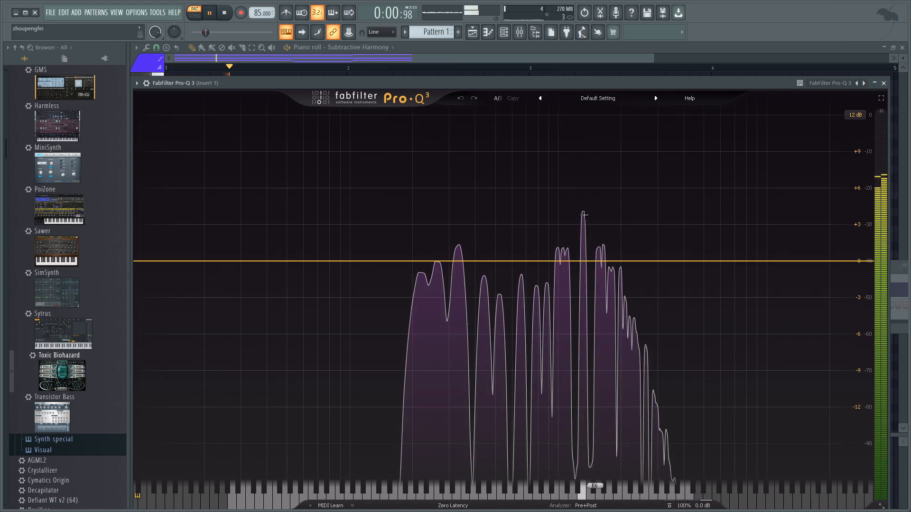
pyautogui.moveTo(584, 211); pyautogui.dragTo(584, 221)
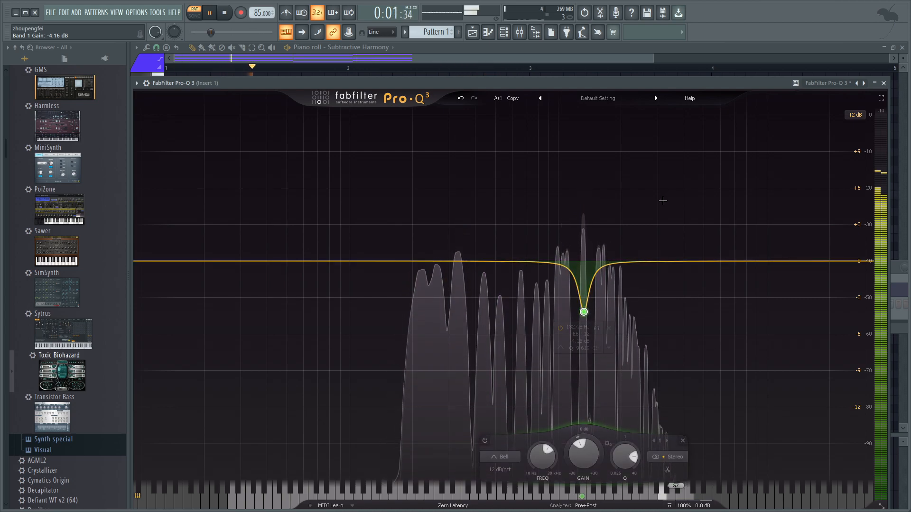
pyautogui.press('space')
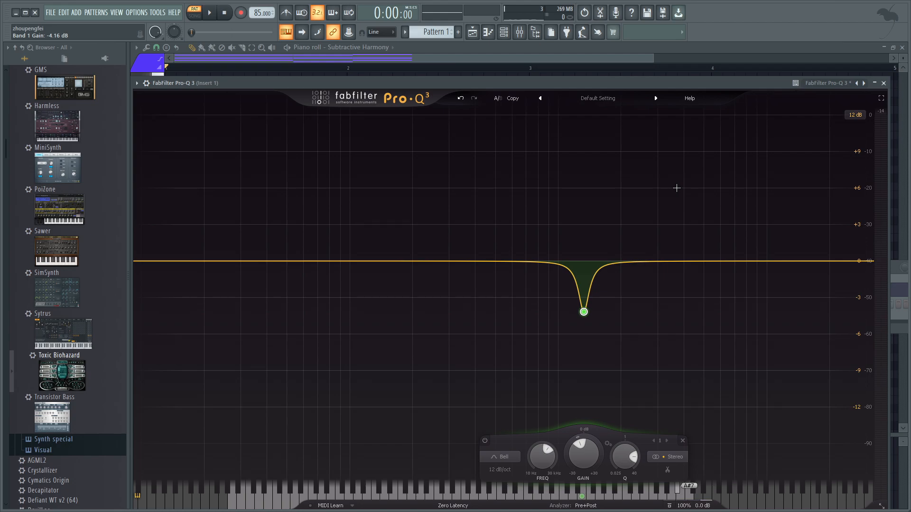
pyautogui.press('space')
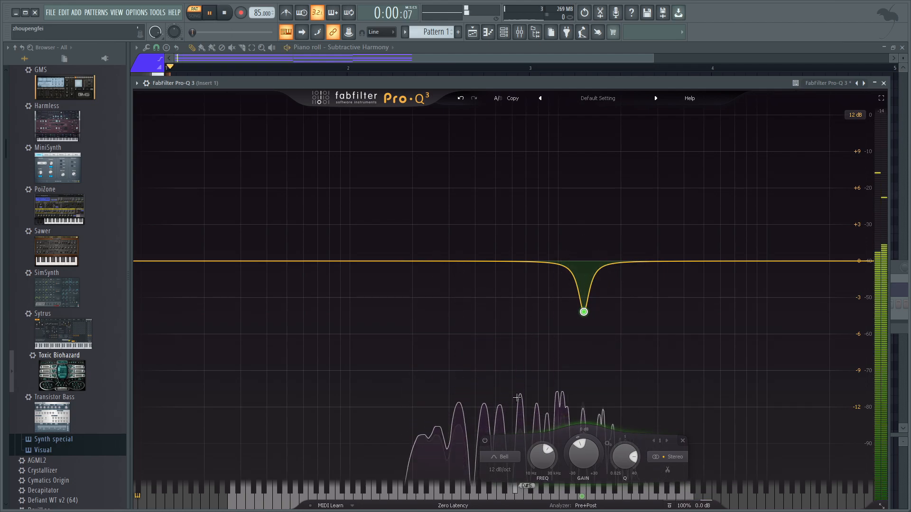
pyautogui.press('space')
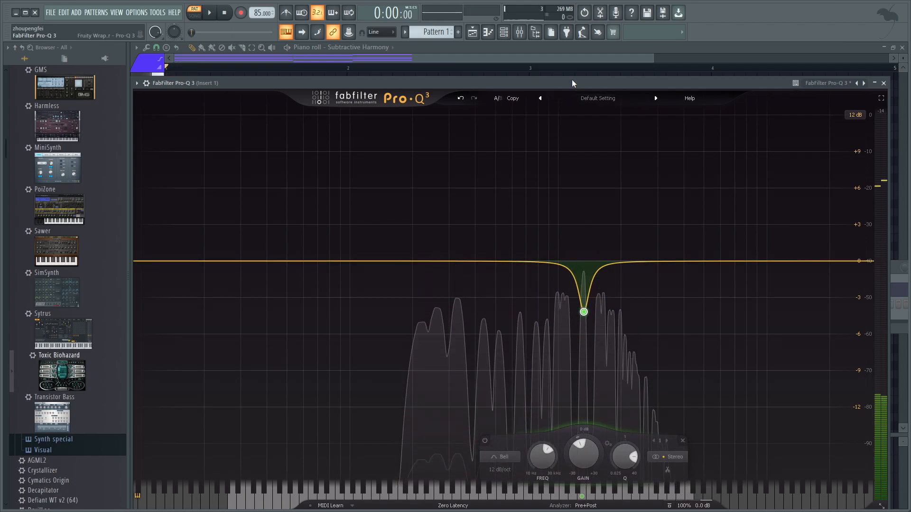
# Step: Move Pro-Q 3 aside and check the pattern's spectrum in Fruity Parametric EQ 2 during playback
pyautogui.moveTo(571, 83); pyautogui.dragTo(560, 415)
pyautogui.click(735, 133)
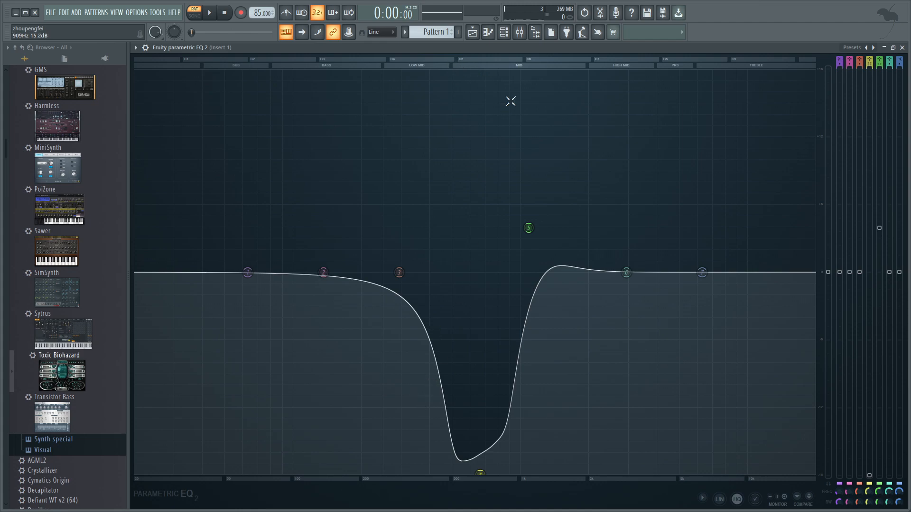
pyautogui.press('space')
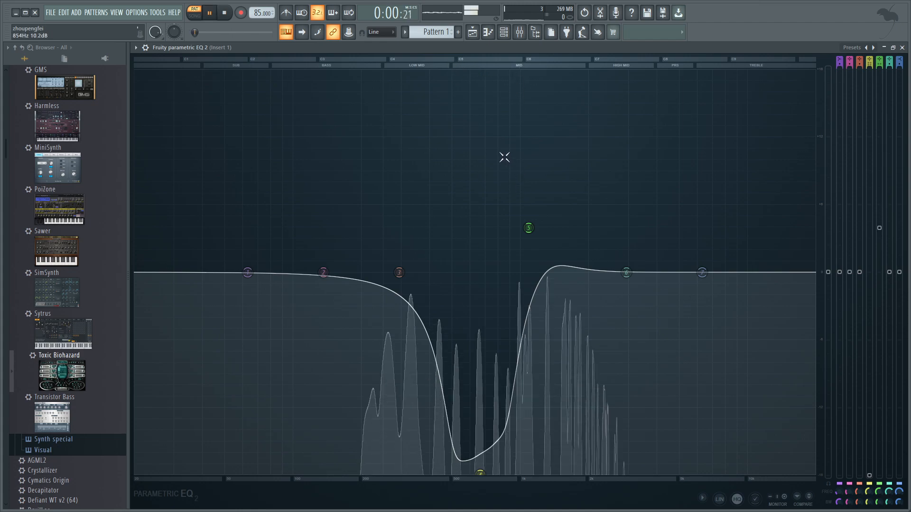
pyautogui.click(901, 48)
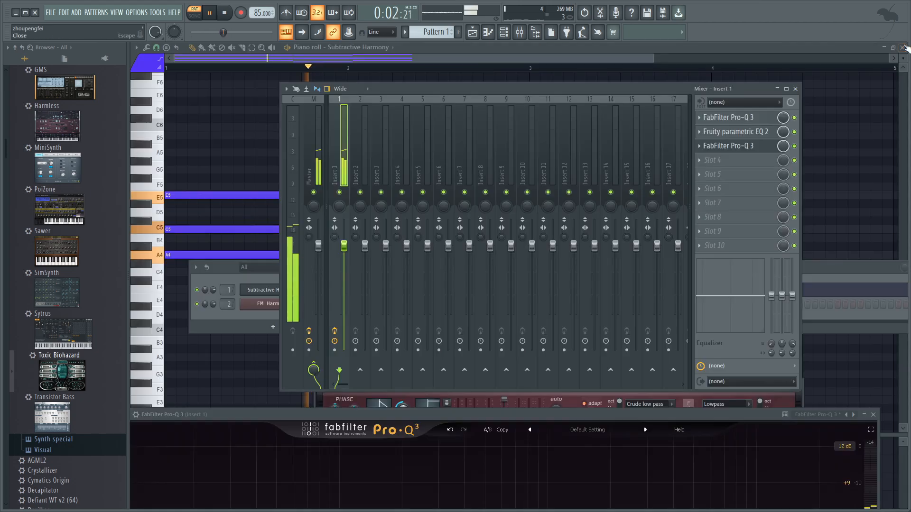
# Step: Raise the Subtractive Harmony synth's chorus speed to 76% and audition the pattern
pyautogui.click(554, 396)
pyautogui.press('space')
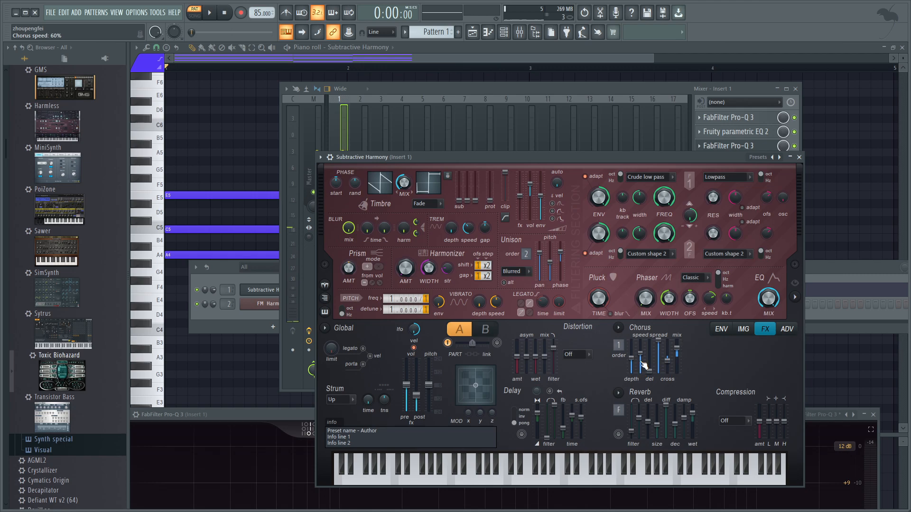
pyautogui.moveTo(640, 354); pyautogui.dragTo(640, 348)
pyautogui.press('space')
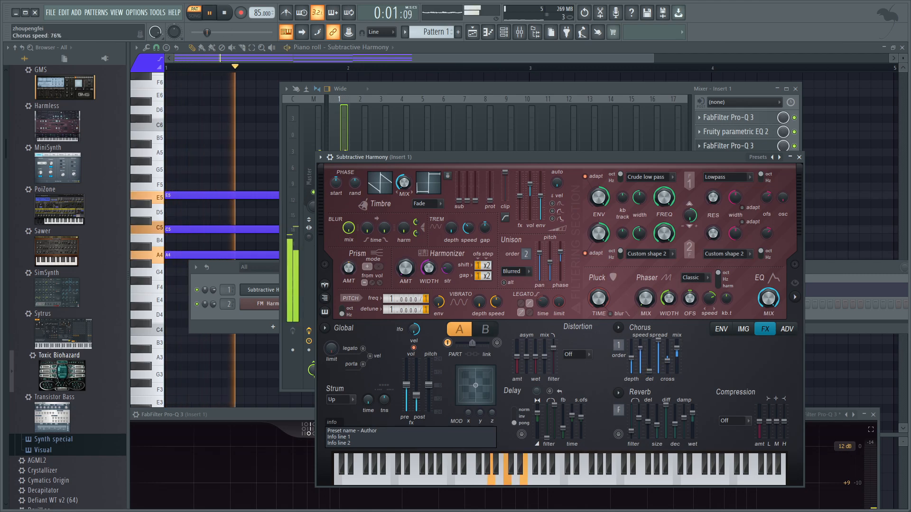
pyautogui.press('space')
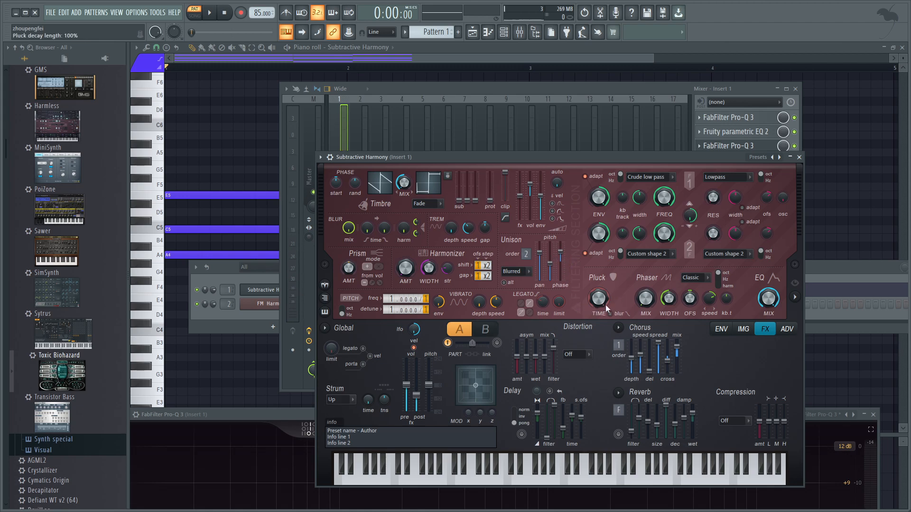
# Step: Shorten the synth's pluck decay time and minimise the volume envelope's attack, testing with single notes and the chord pattern
pyautogui.moveTo(602, 300); pyautogui.dragTo(602, 313)
pyautogui.click(506, 471)
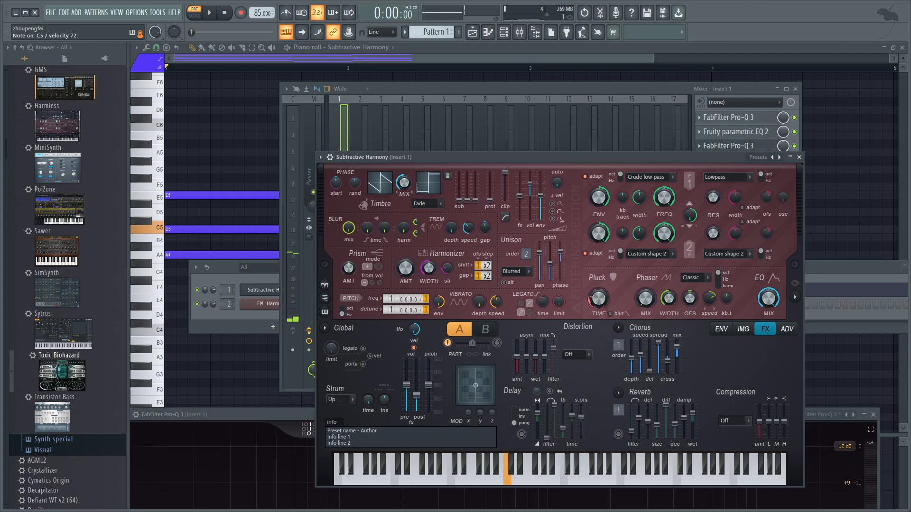
pyautogui.click(721, 329)
pyautogui.moveTo(533, 342); pyautogui.dragTo(506, 340)
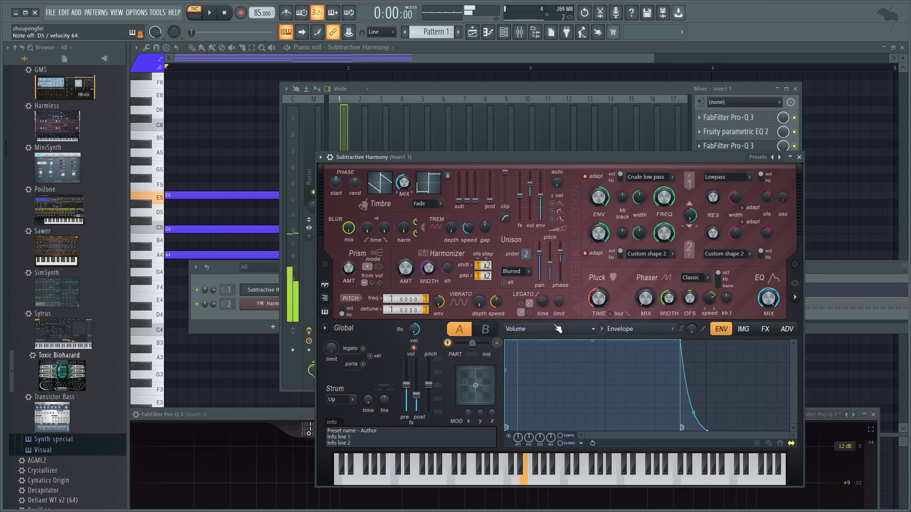
pyautogui.moveTo(598, 298); pyautogui.dragTo(599, 314)
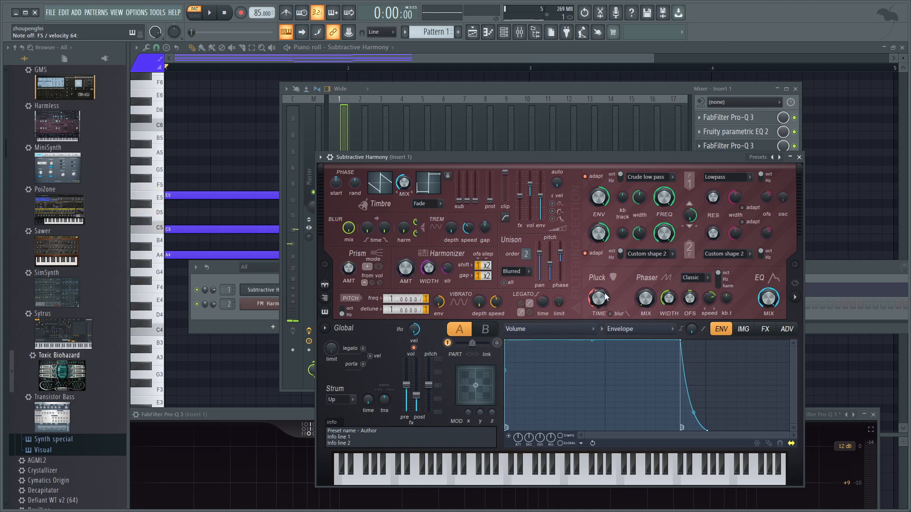
pyautogui.press('space')
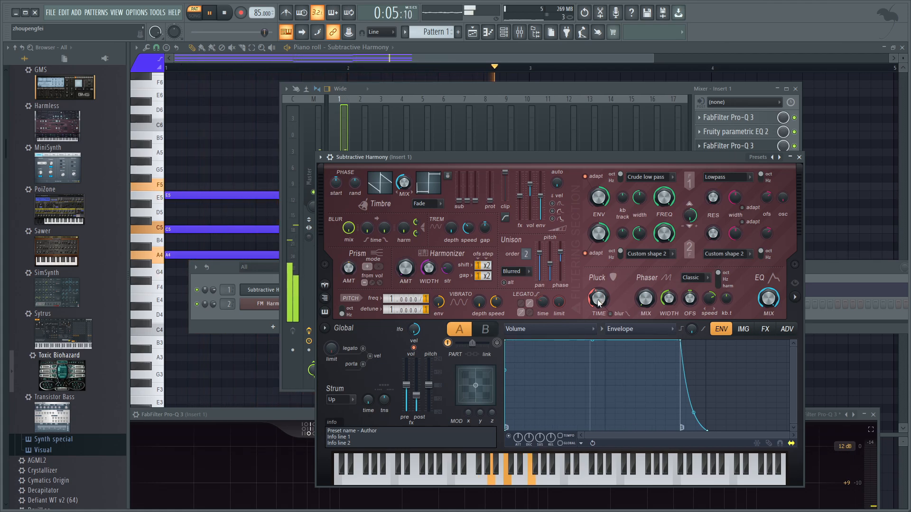
# Step: Lower the synth's post-FX main volume to 21% and lengthen the volume envelope's attack while auditioning the pattern
pyautogui.press('space')
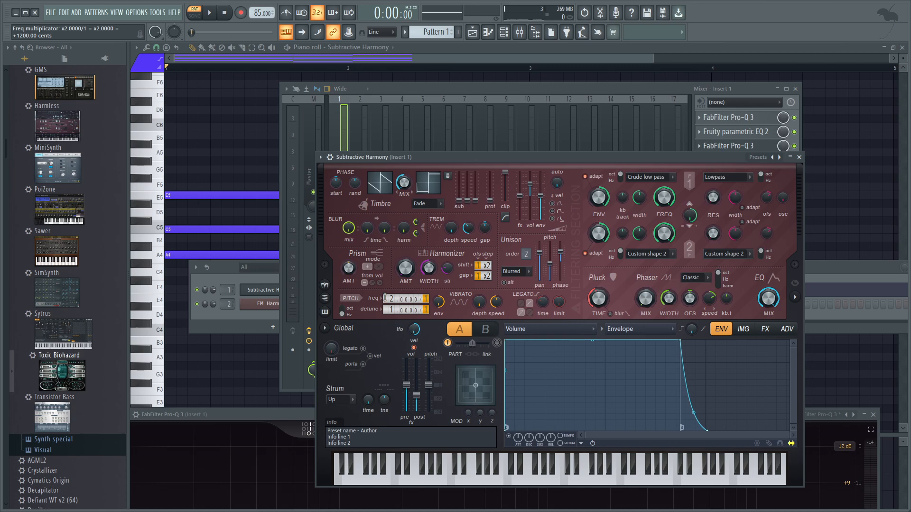
pyautogui.press('space')
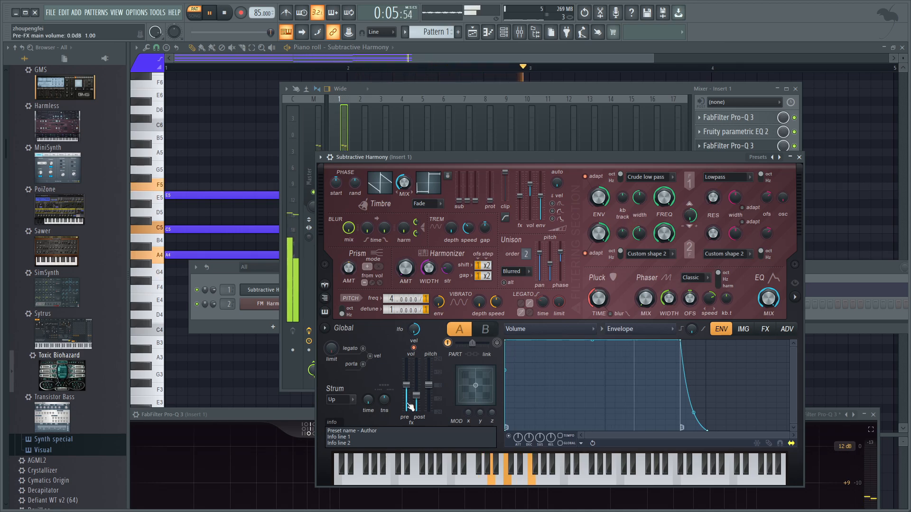
pyautogui.moveTo(416, 395); pyautogui.dragTo(416, 400)
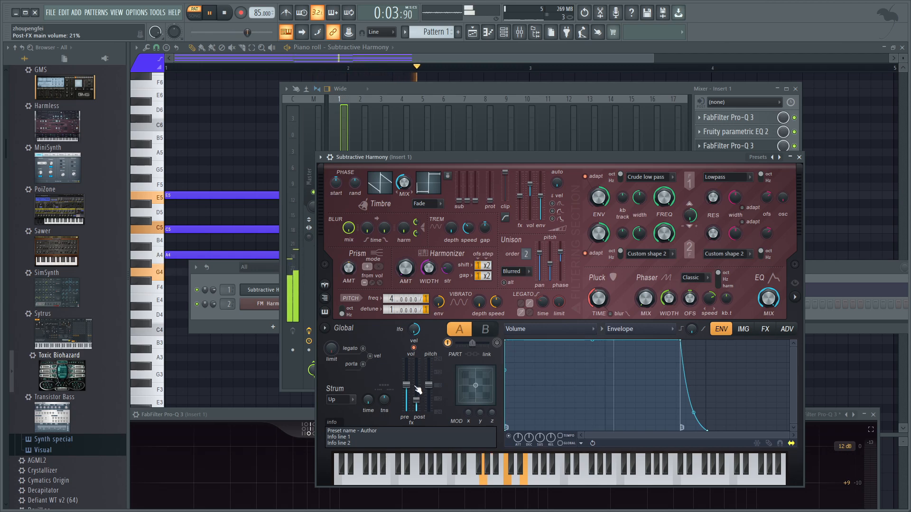
pyautogui.moveTo(505, 340); pyautogui.dragTo(524, 350)
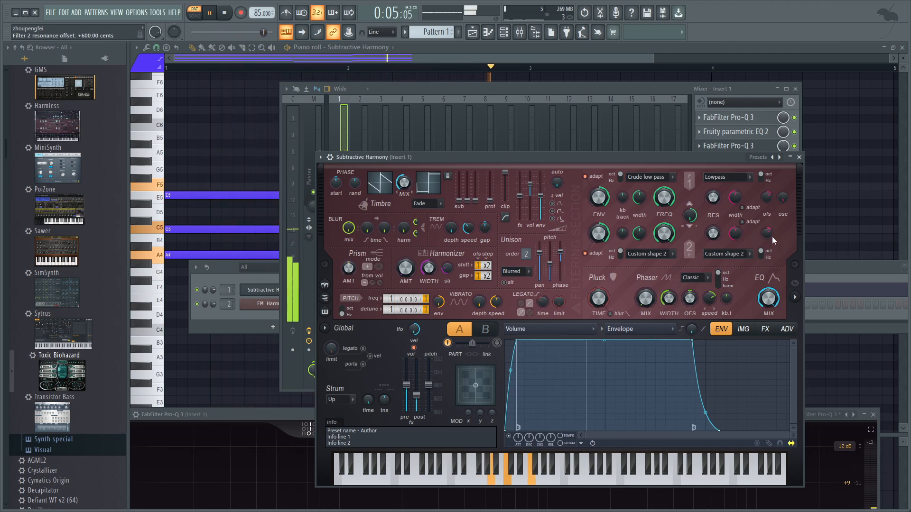
pyautogui.press('space')
# Step: Display the Subtractive Harmony synth's effects settings and shift its window slightly upward
pyautogui.click(751, 331)
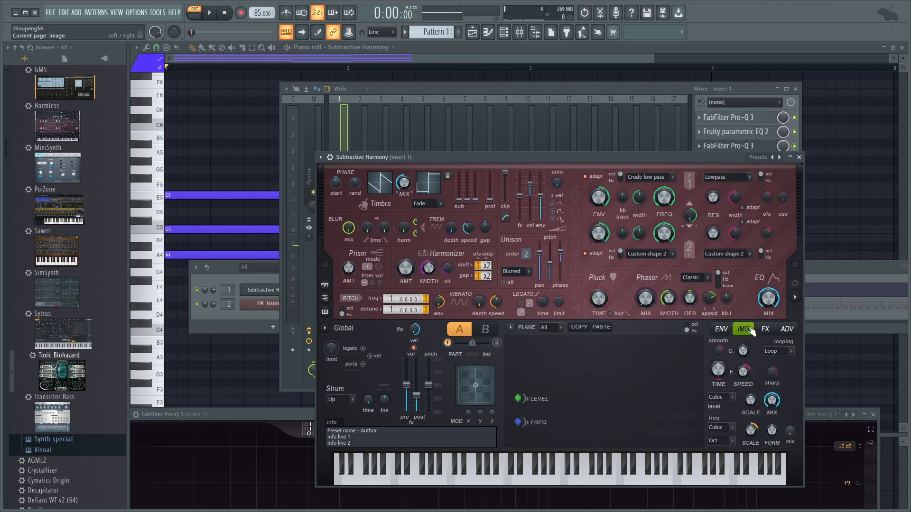
pyautogui.click(763, 330)
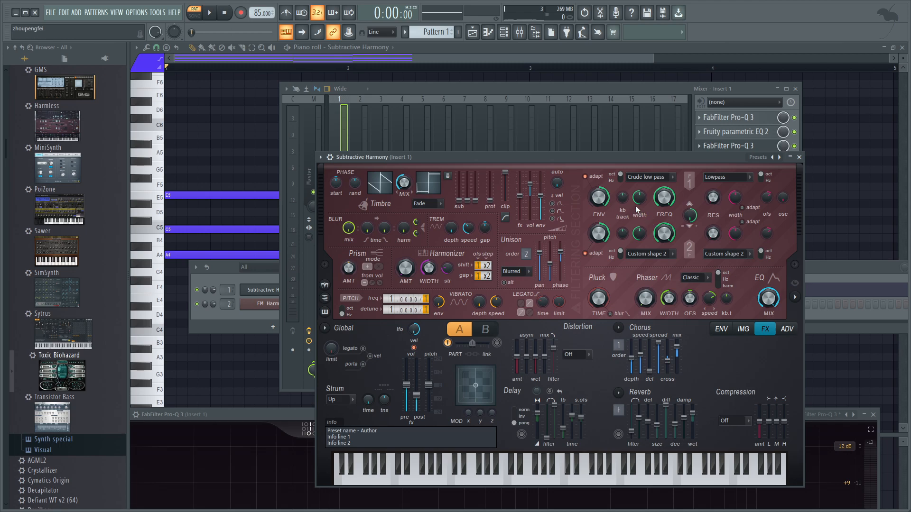
pyautogui.moveTo(551, 157); pyautogui.dragTo(547, 139)
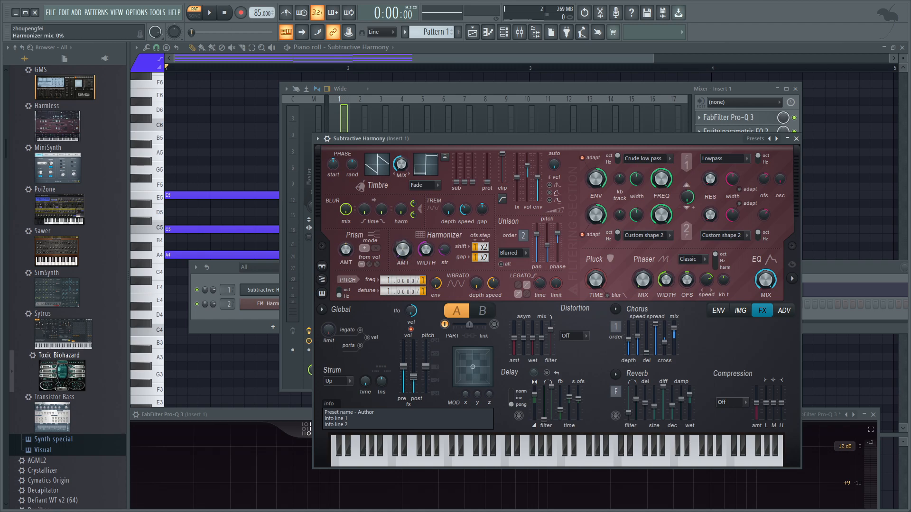
# Step: Try the Harmonizer mix at 65% while playing the chord pattern
pyautogui.press('space')
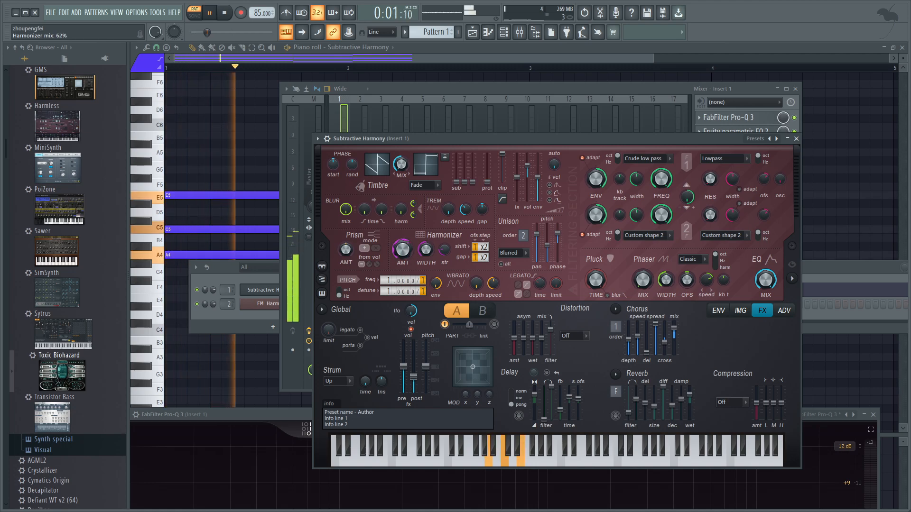
pyautogui.moveTo(402, 249); pyautogui.dragTo(402, 272)
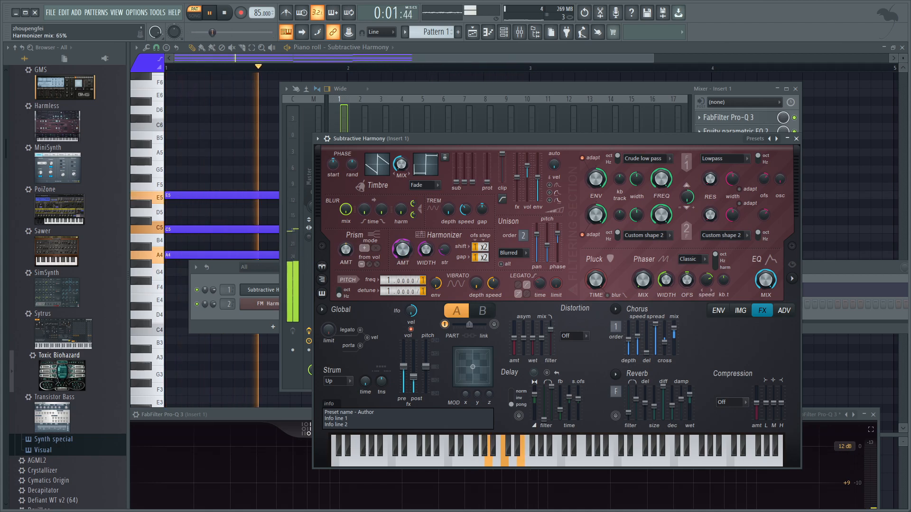
pyautogui.press('space')
# Step: Close the synth, load Fruity Reeverb 2 in effect slot 4 of Insert 1 and audition its The Venue preset
pyautogui.click(796, 138)
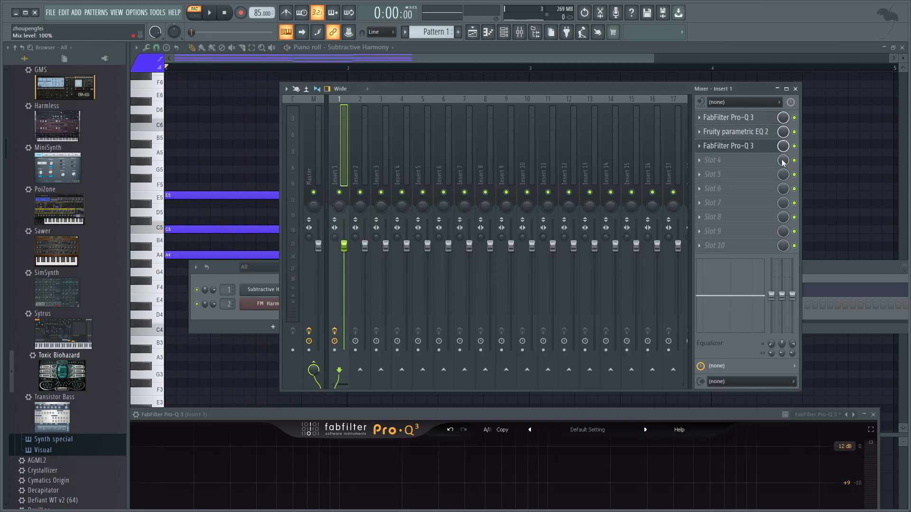
pyautogui.click(734, 164)
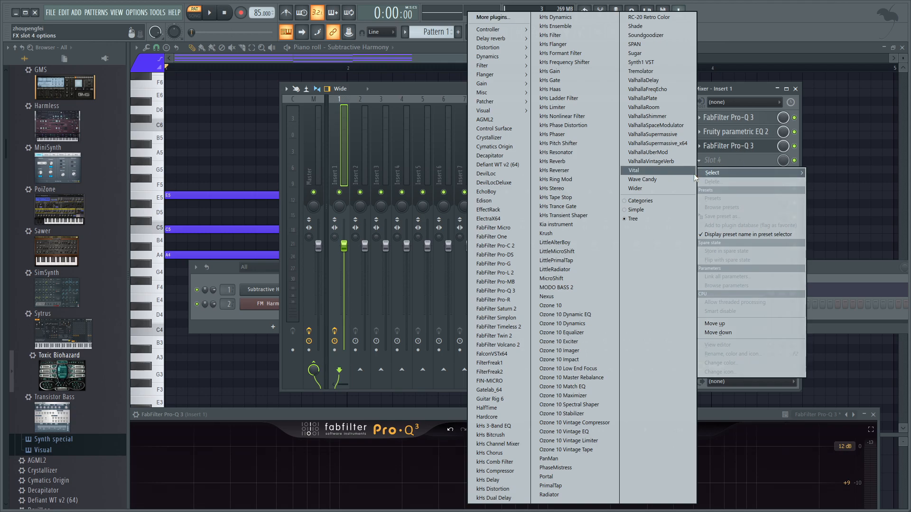
pyautogui.moveTo(503, 39)
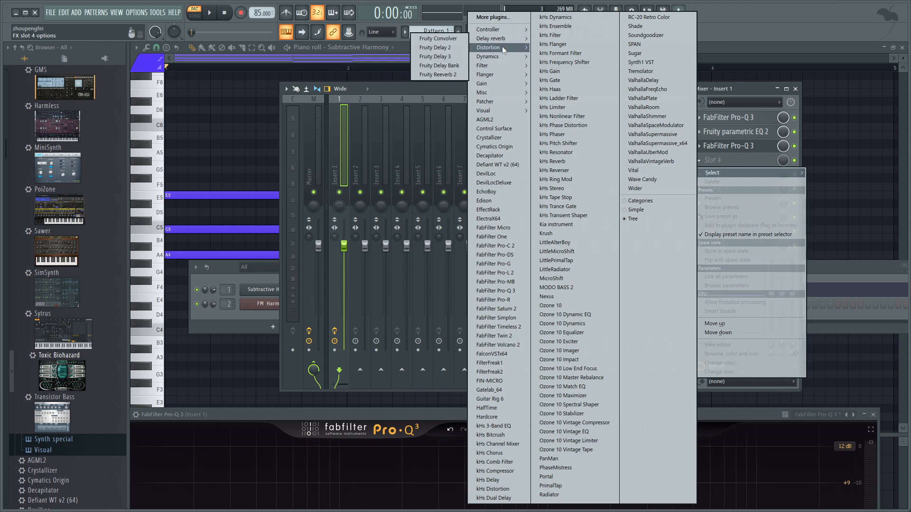
pyautogui.click(451, 76)
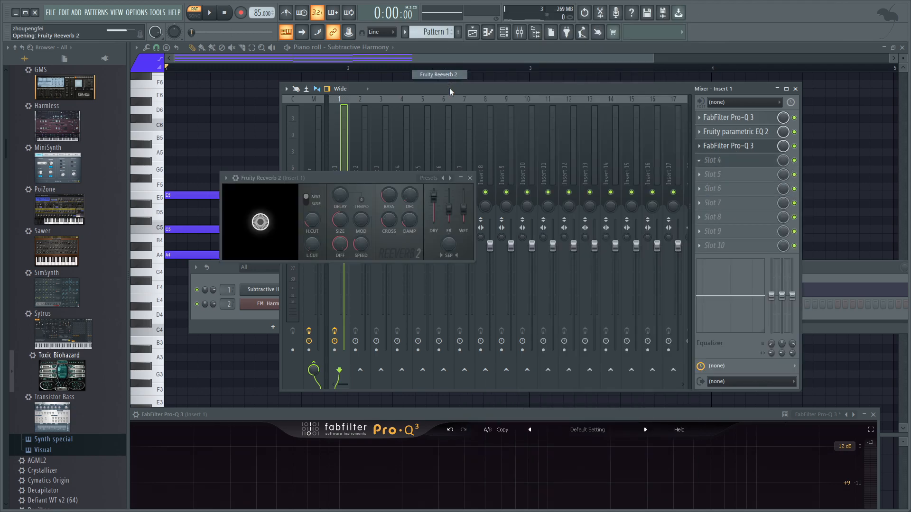
pyautogui.press('space')
pyautogui.click(423, 182)
pyautogui.click(449, 232)
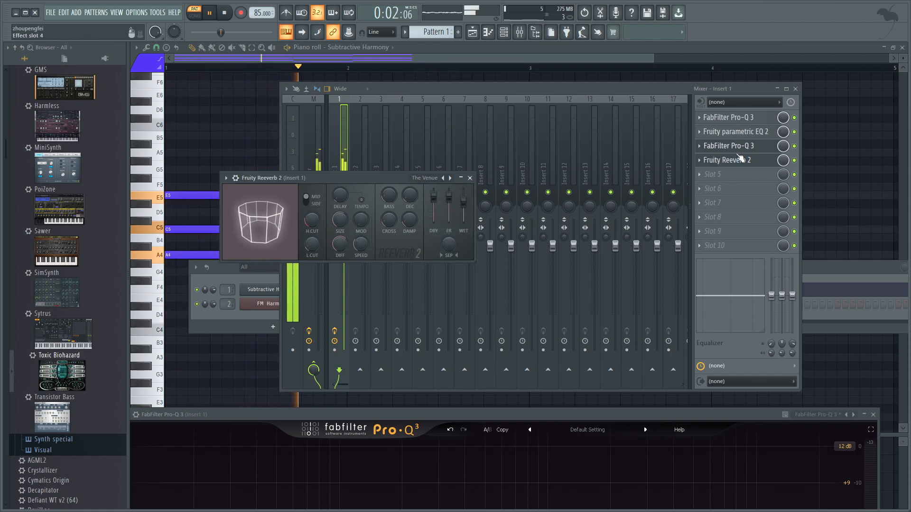
# Step: Move Pro-Q 3 aside, set the synth's chorus order to 33% and audition the pattern
pyautogui.moveTo(610, 411); pyautogui.dragTo(631, 364)
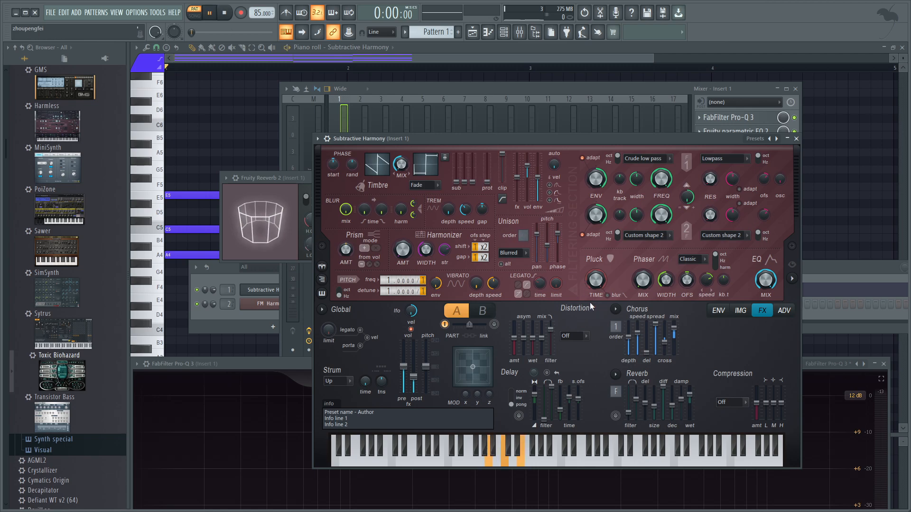
pyautogui.moveTo(615, 326); pyautogui.dragTo(615, 318)
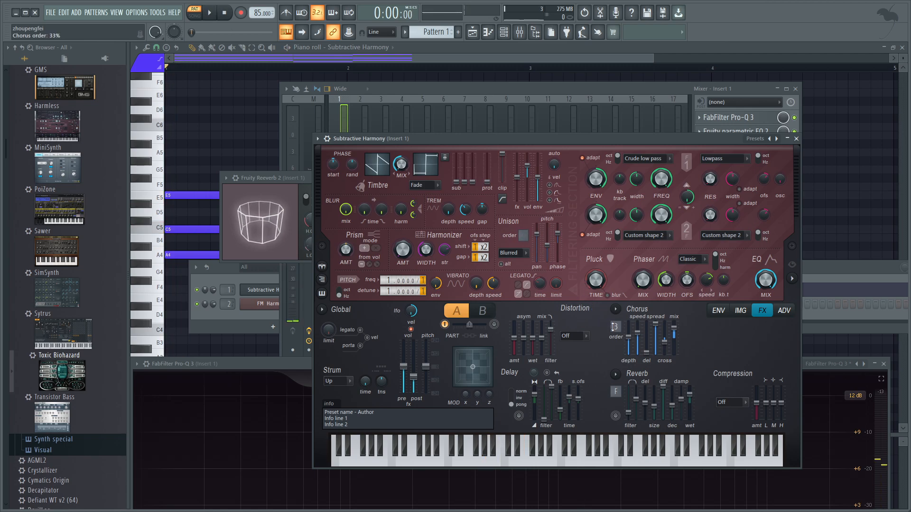
pyautogui.press('space')
pyautogui.moveTo(615, 326); pyautogui.dragTo(639, 340)
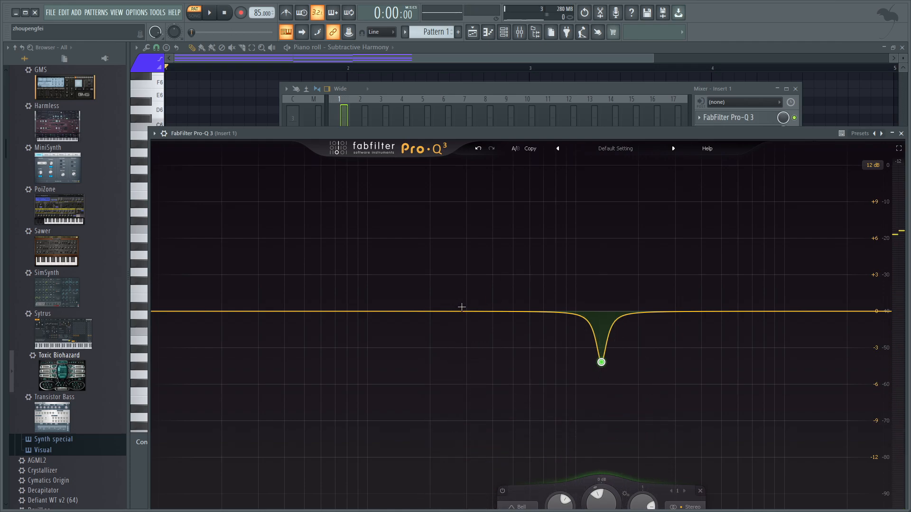
# Step: Add a bell band near 273 Hz in Pro-Q 3, cut it by about 1 dB and narrow its Q to 3.242
pyautogui.moveTo(460, 311); pyautogui.dragTo(457, 324)
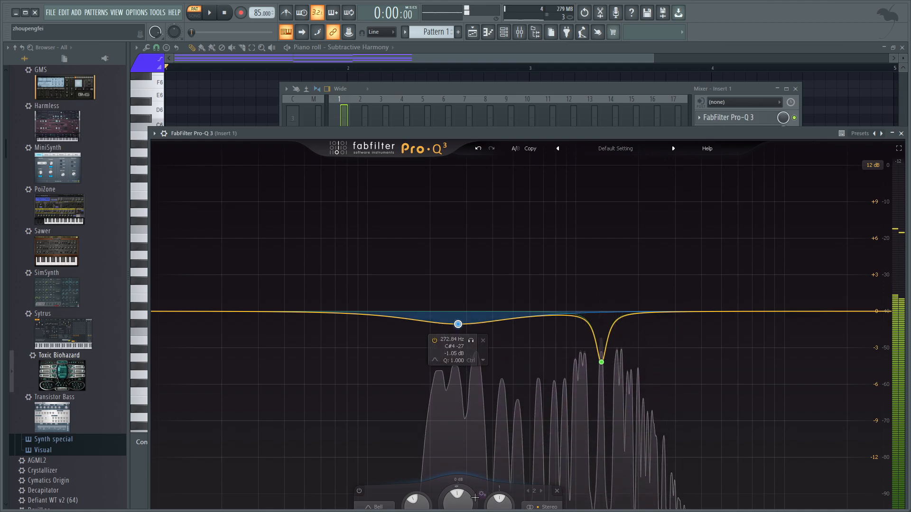
pyautogui.scroll(1, 457, 498)
pyautogui.scroll(5, 497, 503)
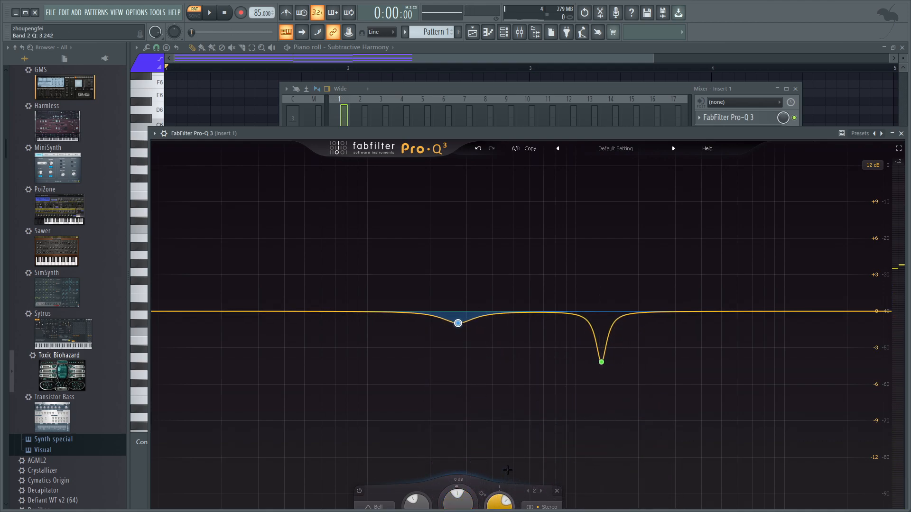
# Step: Deepen the low-mid bell band's cut during pattern playback and close Pro-Q 3
pyautogui.press('space')
pyautogui.moveTo(458, 323); pyautogui.dragTo(451, 444)
pyautogui.press('space')
pyautogui.press('Escape')
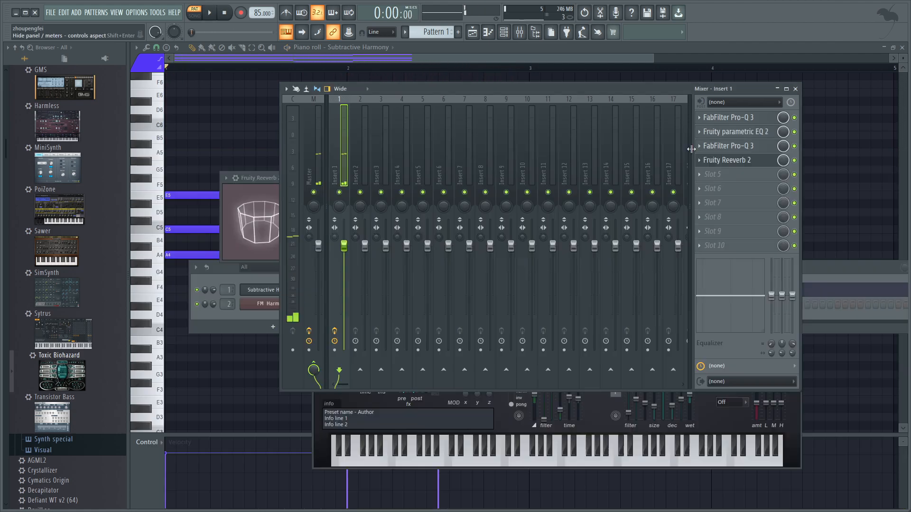
# Step: Load Ozone 10 Imager in effect slot 5 and widen the first stereo width band while the pattern plays
pyautogui.click(704, 175)
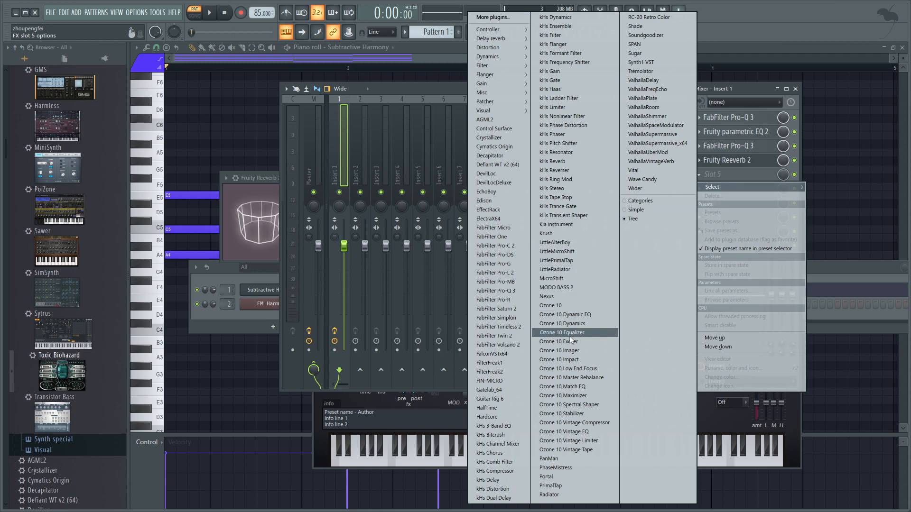
pyautogui.click(562, 350)
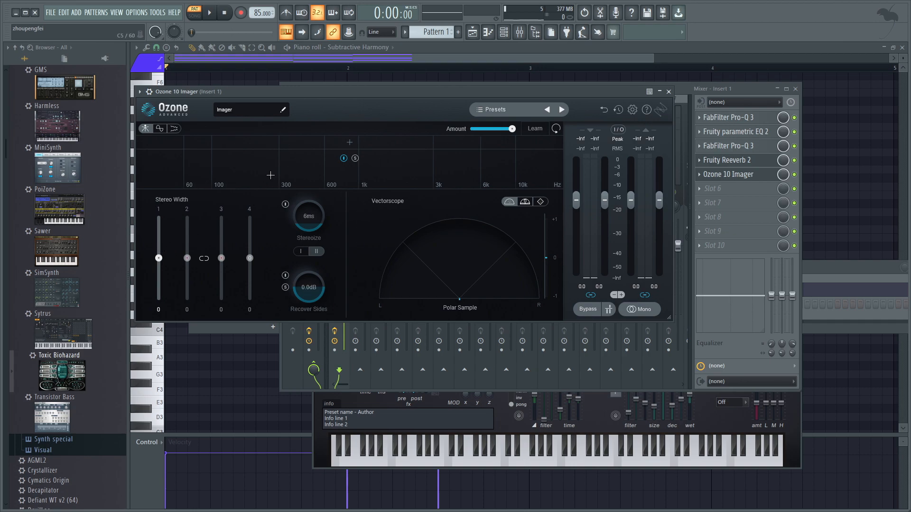
pyautogui.press('space')
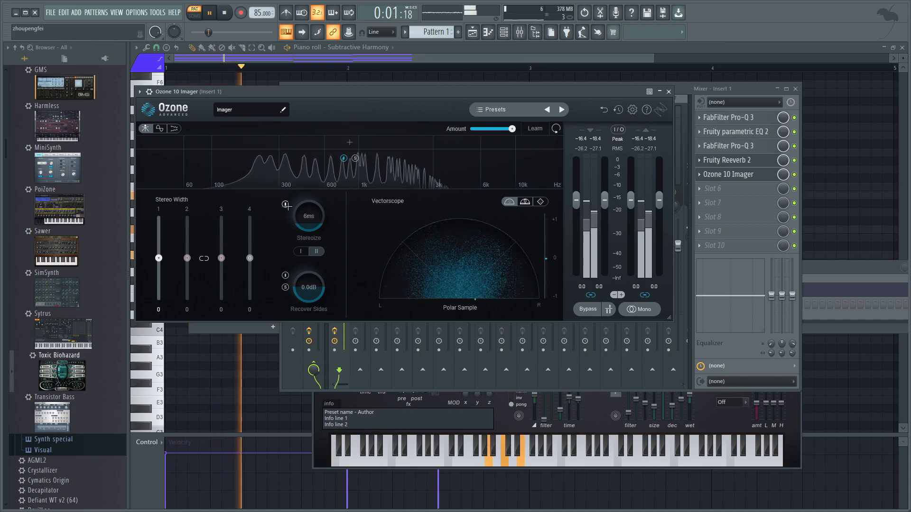
pyautogui.moveTo(158, 258); pyautogui.dragTo(159, 236)
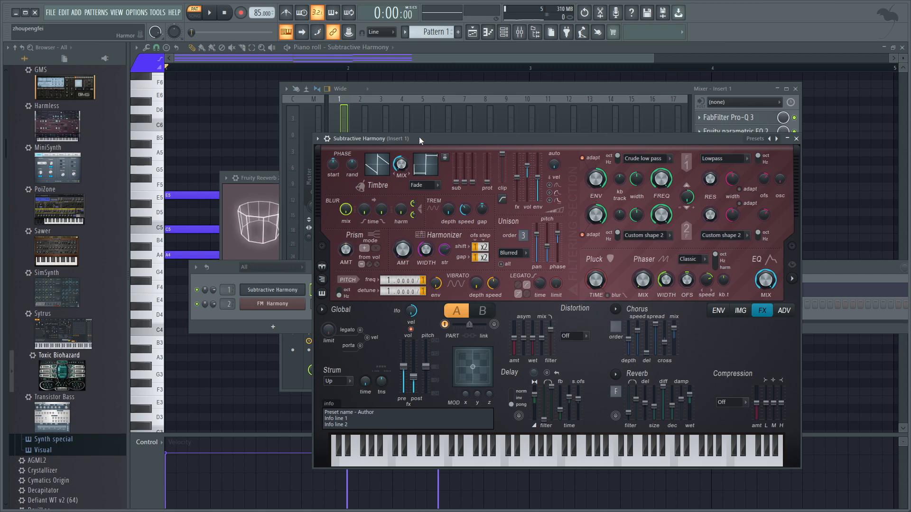
# Step: Collapse the Synth classic and Generators folders in the browser's plugin database
pyautogui.scroll(-8, 62, 315)
pyautogui.scroll(11, 52, 303)
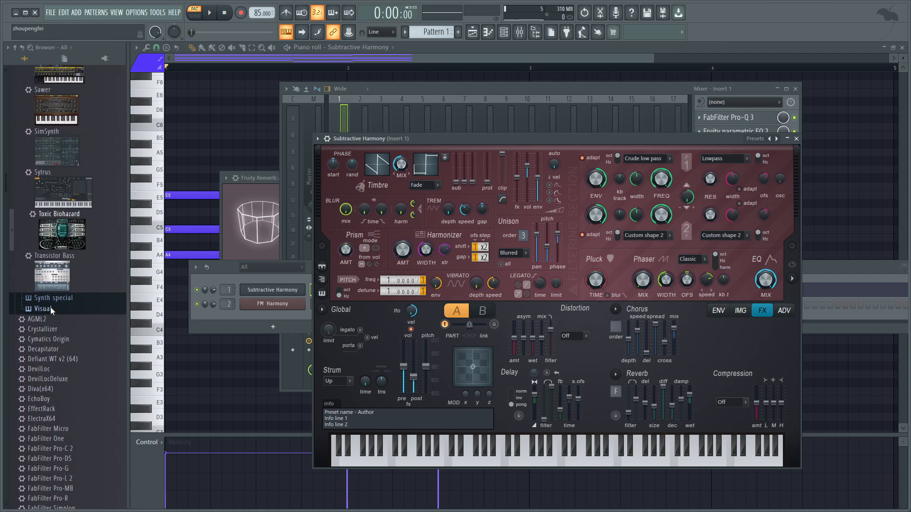
pyautogui.scroll(4, 52, 302)
pyautogui.click(61, 196)
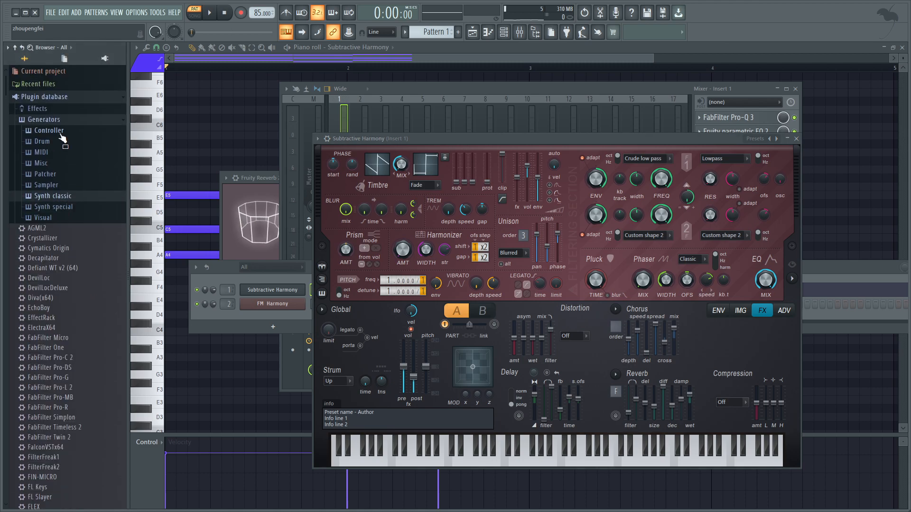
pyautogui.click(65, 119)
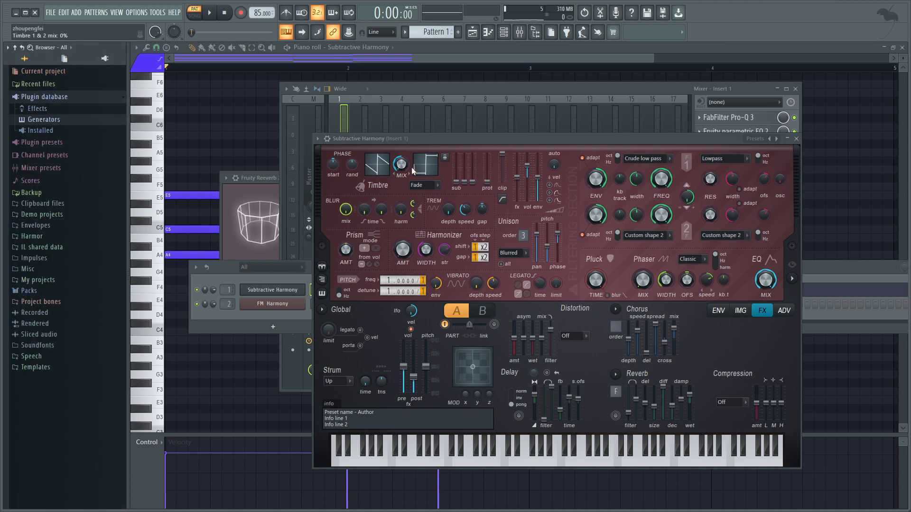
# Step: Lower the synth's unison order from 3 to 2 while auditioning the chord pattern
pyautogui.press('space')
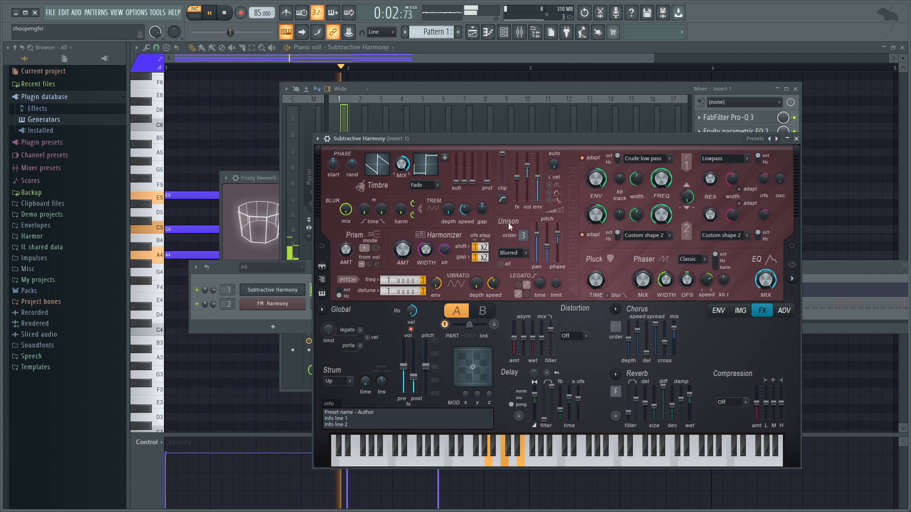
pyautogui.moveTo(523, 224); pyautogui.dragTo(523, 251)
pyautogui.press('space')
pyautogui.press('space')
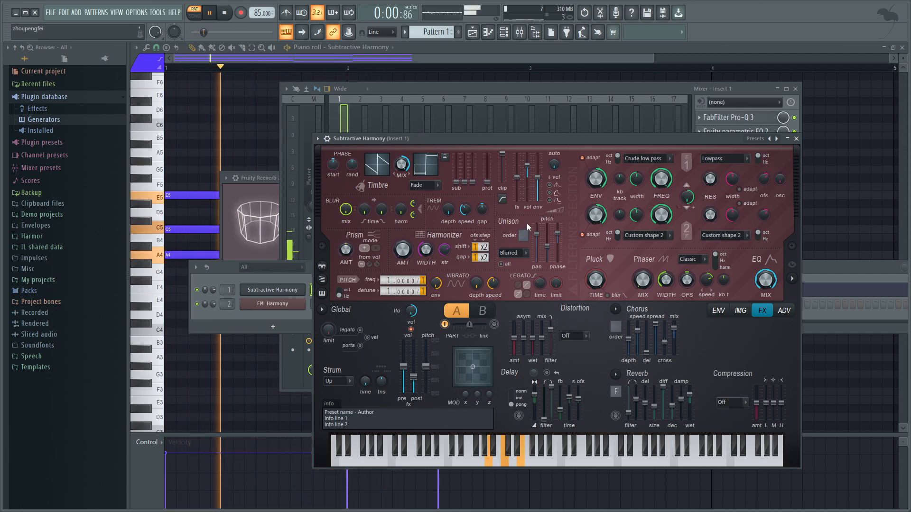
pyautogui.click(672, 88)
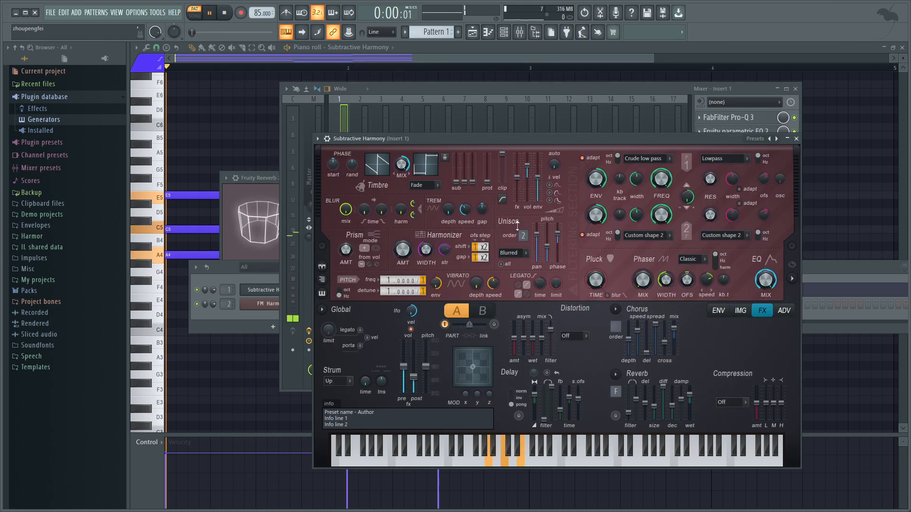
# Step: Adjust the synth's chorus order to 22%, keep the unison order at 2 and audition the pattern again
pyautogui.press('space')
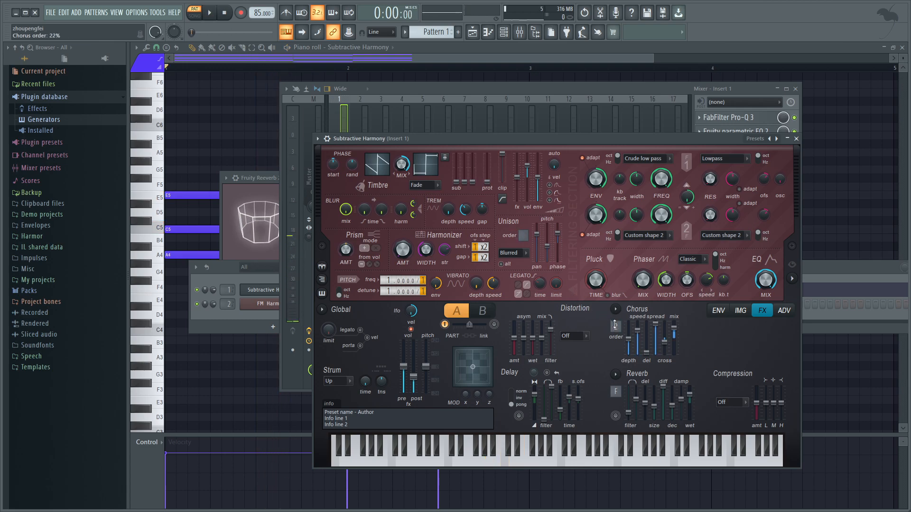
pyautogui.press('space')
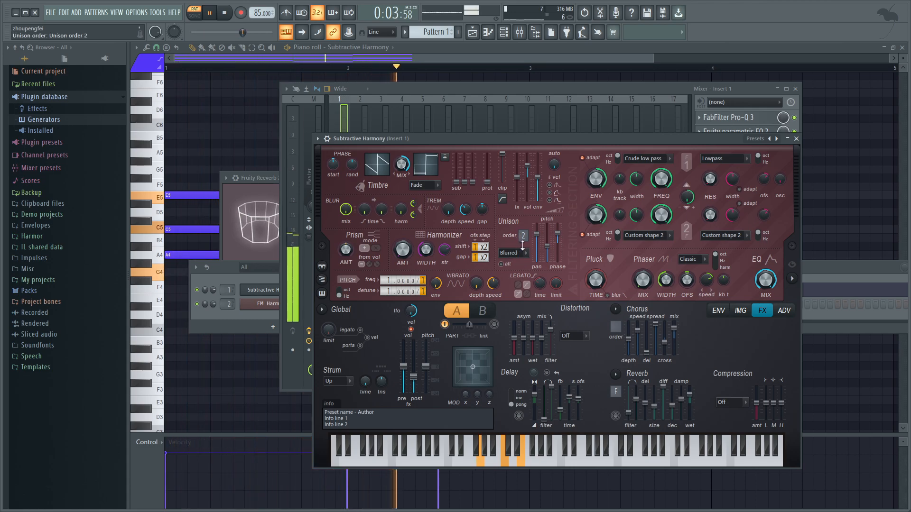
pyautogui.press('space')
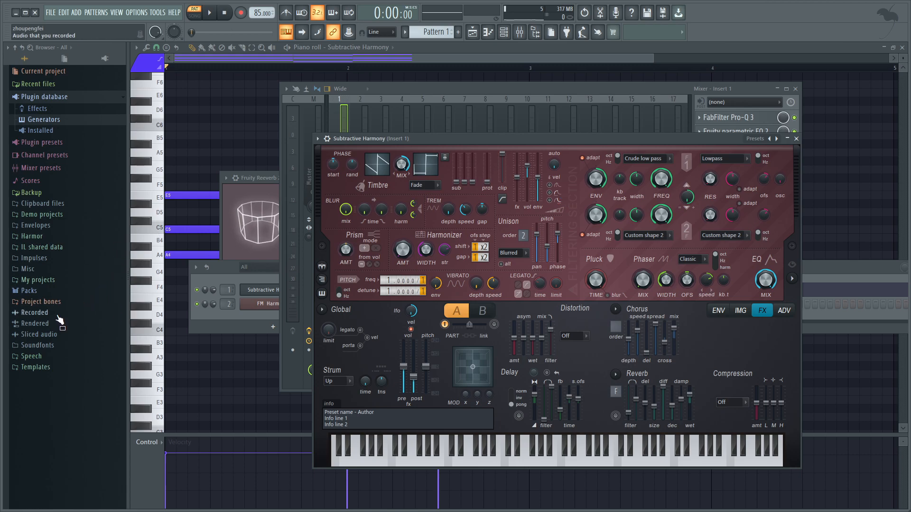
# Step: Open the Custom Waves folder under Templates in the browser and look through its AKWF waveforms
pyautogui.click(52, 368)
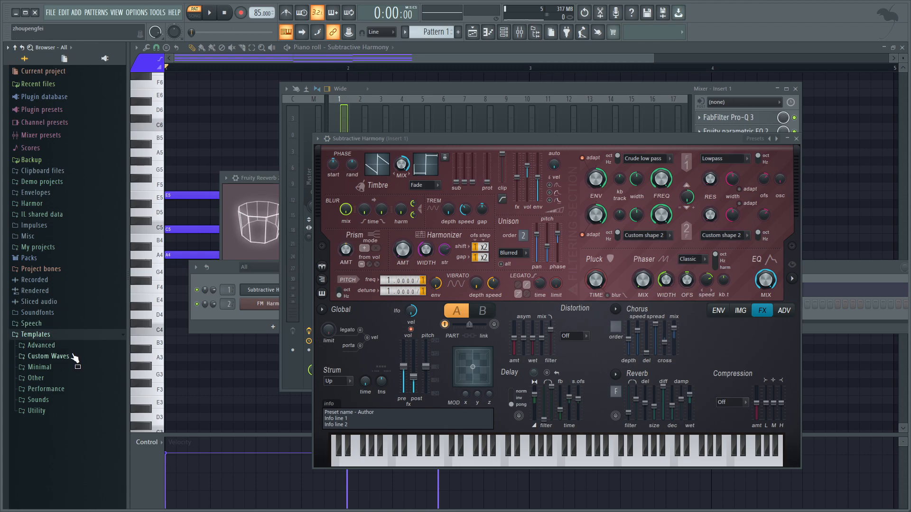
pyautogui.click(70, 371)
pyautogui.click(71, 371)
pyautogui.click(70, 358)
pyautogui.scroll(4, 72, 171)
pyautogui.scroll(-2, 75, 170)
pyautogui.scroll(6, 76, 175)
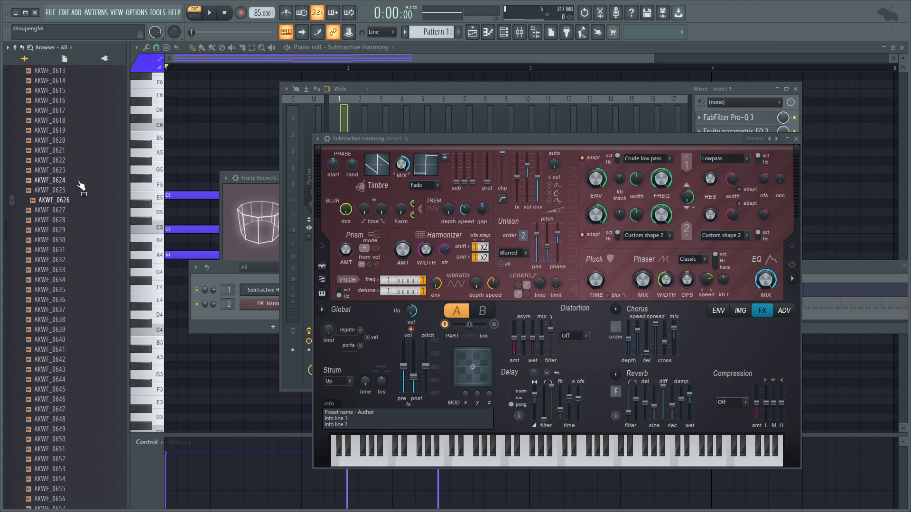
# Step: Load the AKWF_aguitar_0003 waveform from the AKWF_aguitar folder into the synth's timbre and play the pattern
pyautogui.click(62, 228)
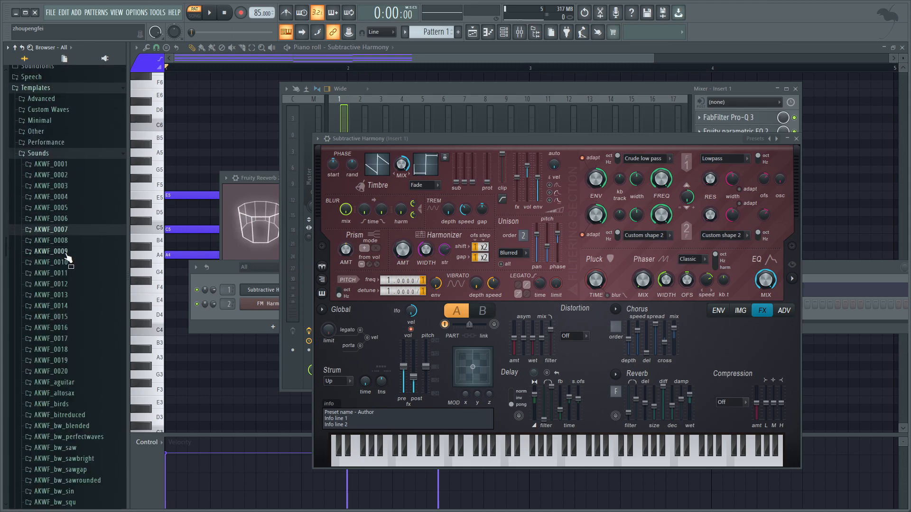
pyautogui.scroll(-7, 76, 247)
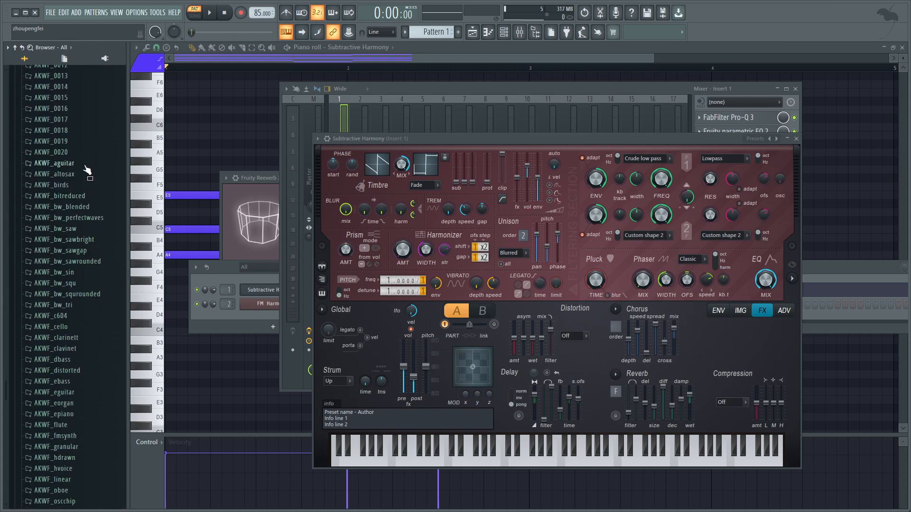
pyautogui.click(85, 164)
pyautogui.moveTo(65, 156); pyautogui.dragTo(398, 169)
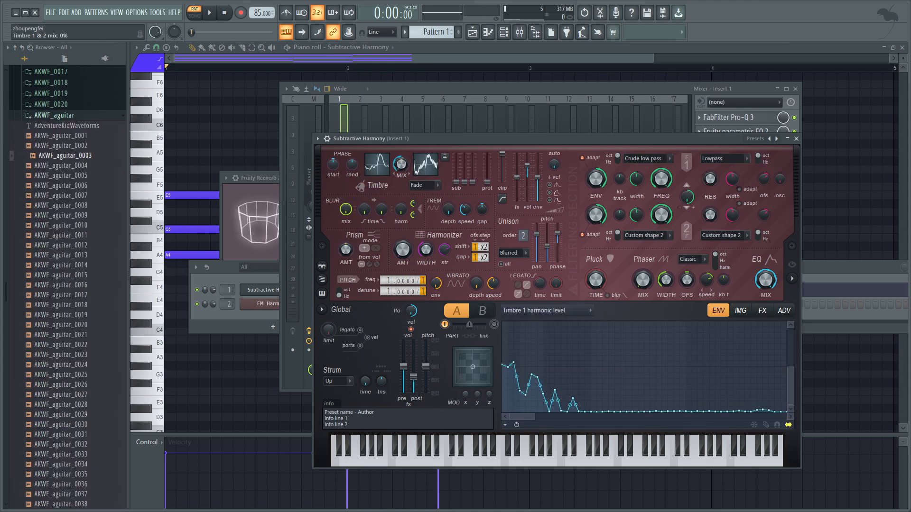
pyautogui.press('space')
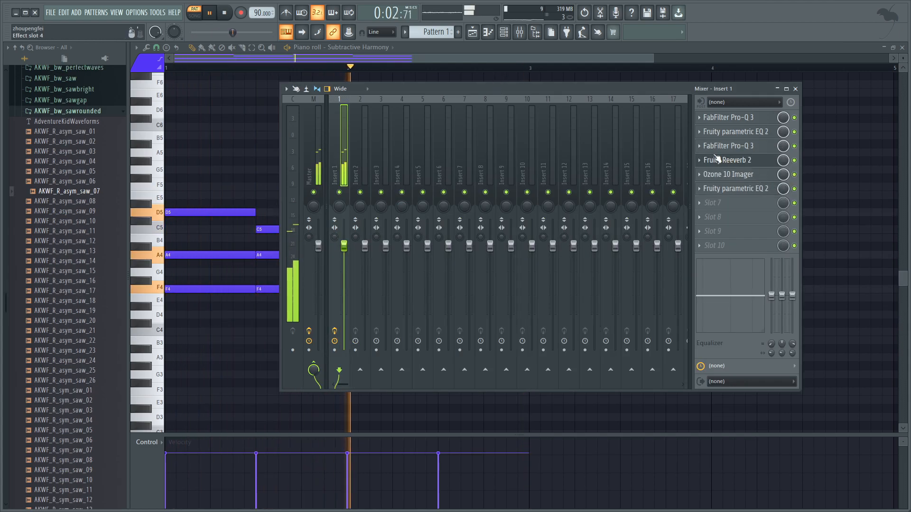
# Step: Replace Fruity Reeverb 2 in effect slot 4 with ValhallaVintageVerb and audition the pattern
pyautogui.press('space')
pyautogui.click(700, 161)
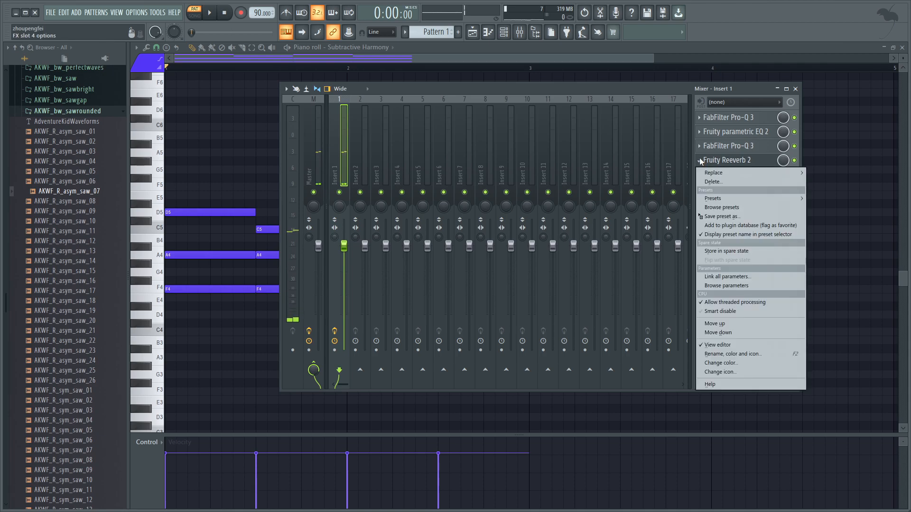
pyautogui.moveTo(702, 175)
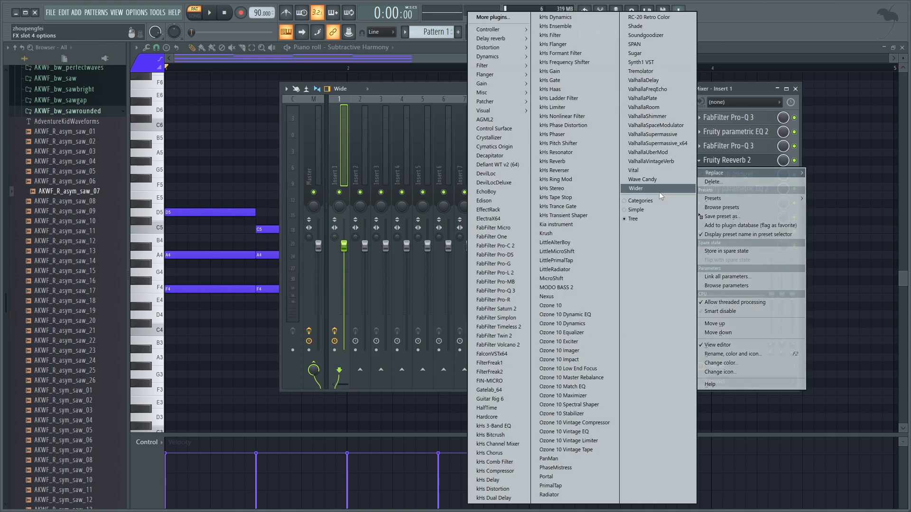
pyautogui.click(662, 162)
pyautogui.press('space')
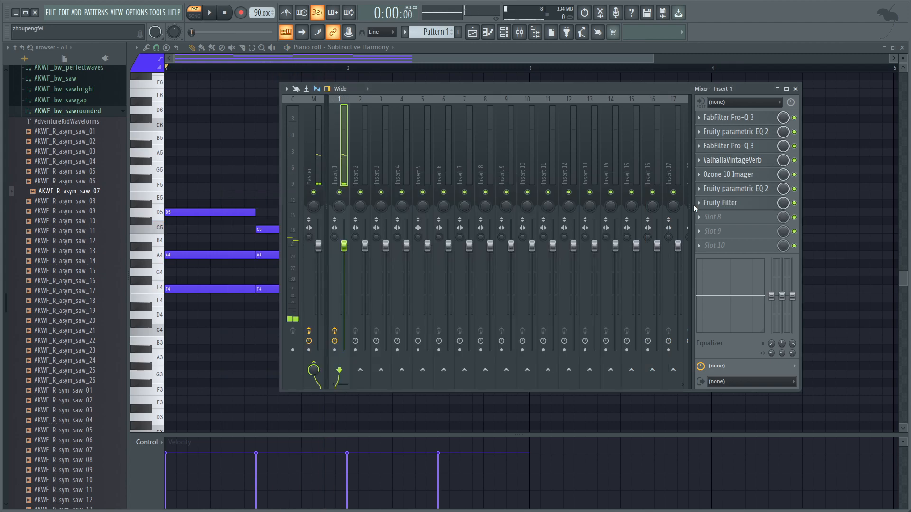
# Step: Delete Fruity Filter from effect slot 7 and load Decapitator in its place
pyautogui.click(697, 203)
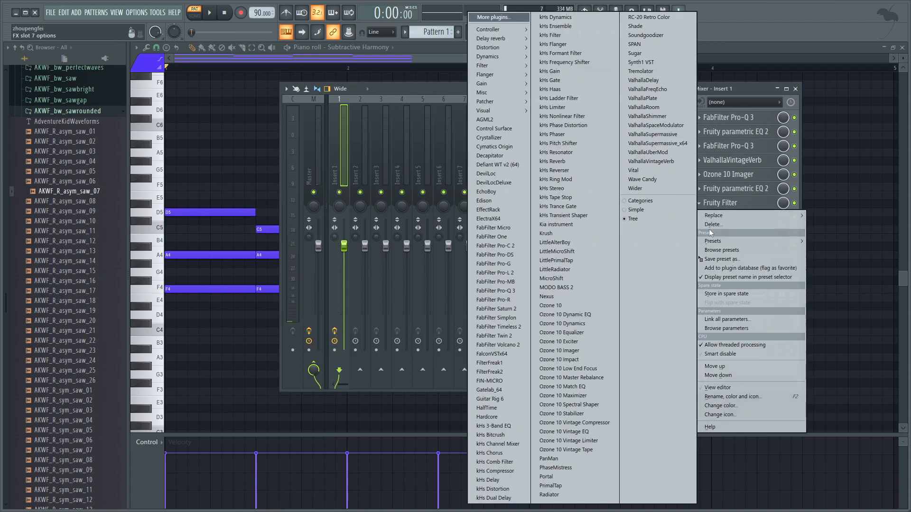
pyautogui.click(710, 224)
pyautogui.click(502, 292)
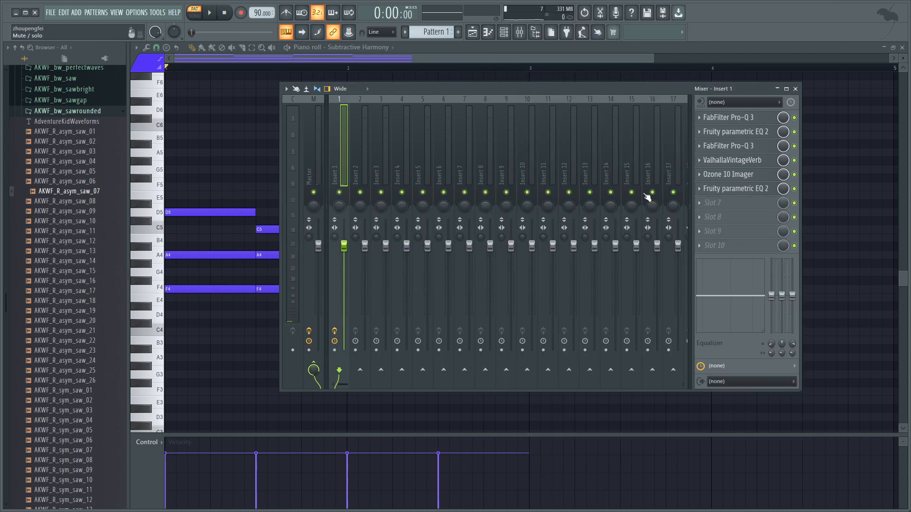
pyautogui.click(694, 203)
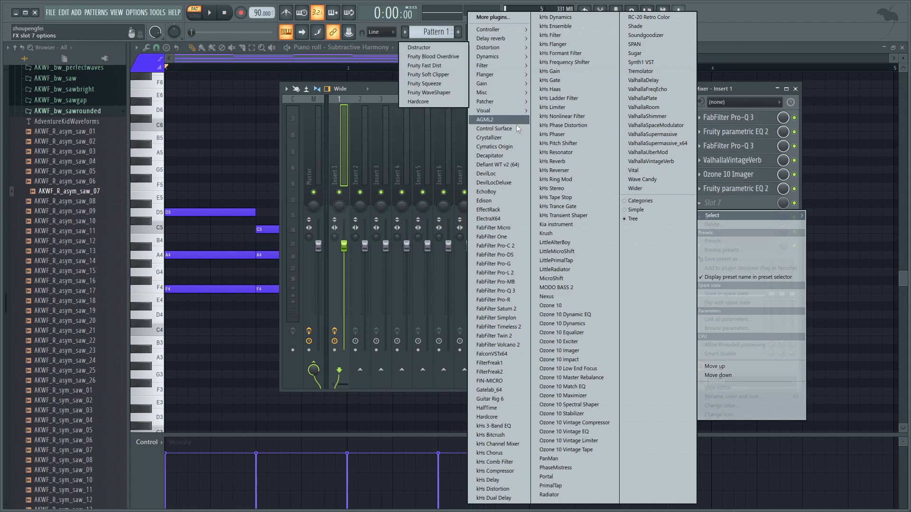
pyautogui.click(518, 156)
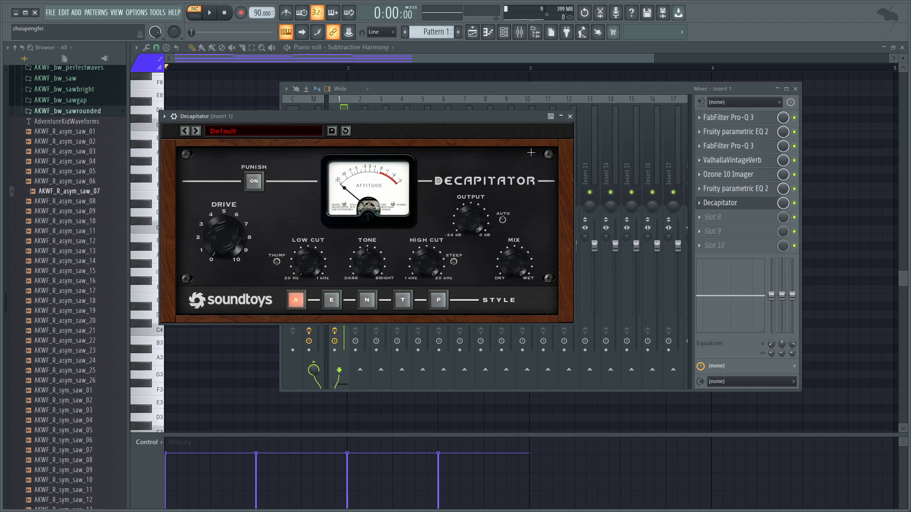
# Step: Step through Decapitator's presets past DarkFat during playback and lower band 5 slightly in the Fruity parametric EQ 2 after it
pyautogui.click(196, 131)
pyautogui.press('space')
pyautogui.click(196, 131)
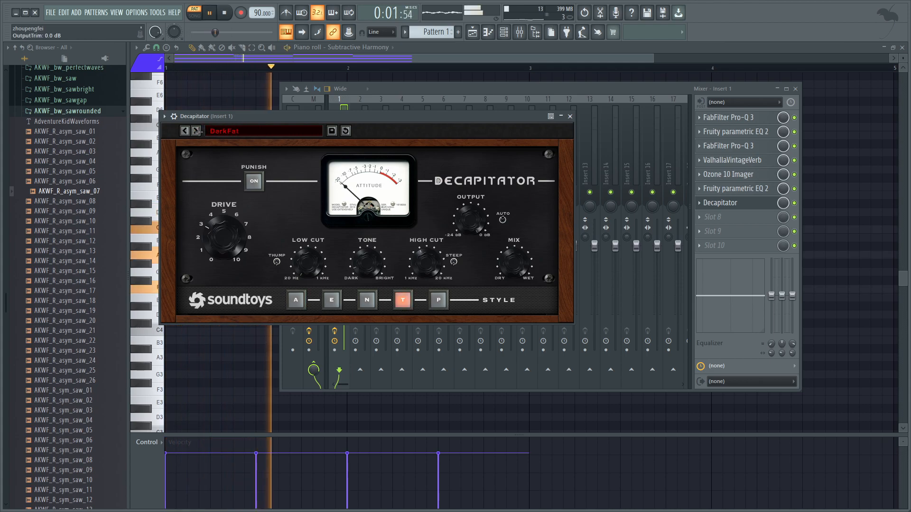
pyautogui.click(196, 131)
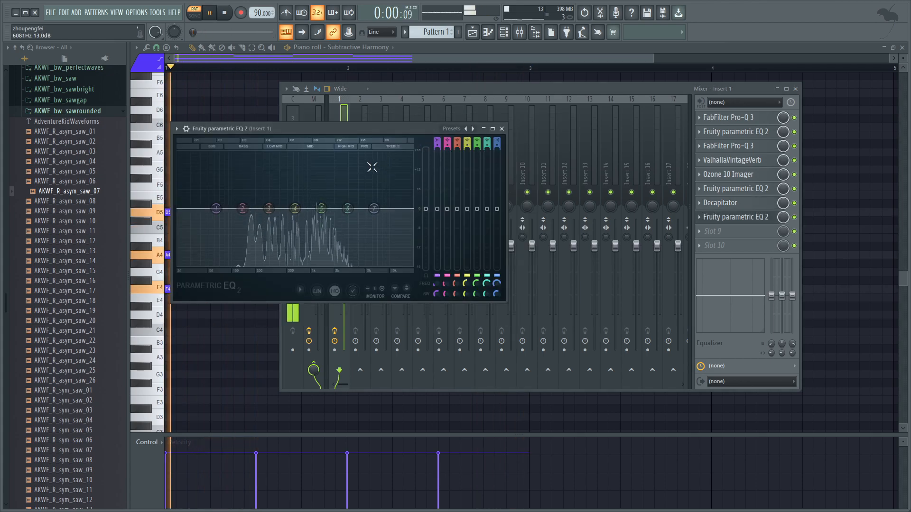
pyautogui.moveTo(322, 209); pyautogui.dragTo(320, 224)
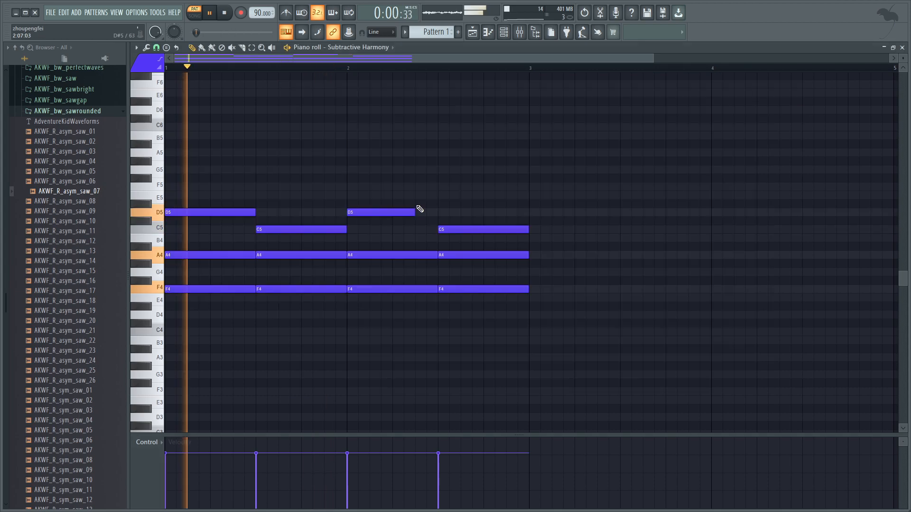
# Step: Add an F5 melody note in the second bar of the chord pattern and adjust its length
pyautogui.click(420, 187)
pyautogui.moveTo(479, 185); pyautogui.dragTo(438, 187)
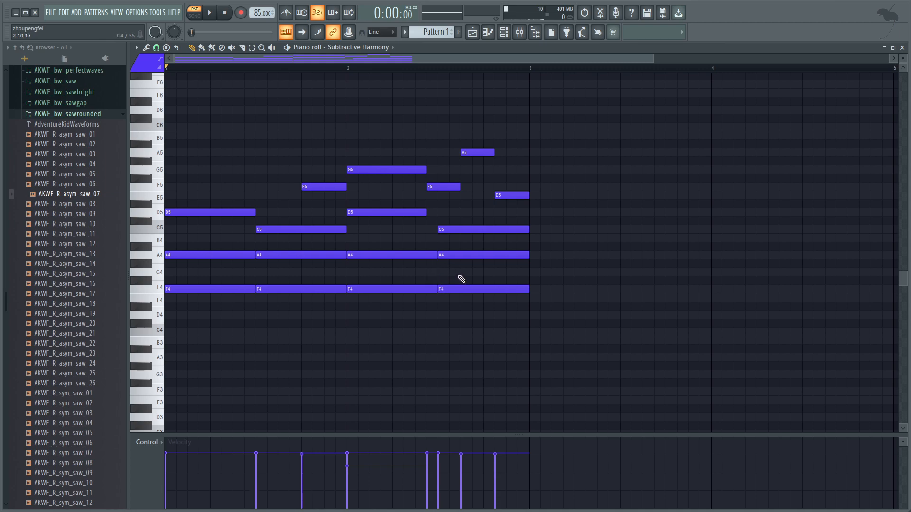
# Step: Select the four A4 notes and try lower and higher velocities for them while auditioning the pattern
pyautogui.moveTo(464, 273); pyautogui.dragTo(204, 242)
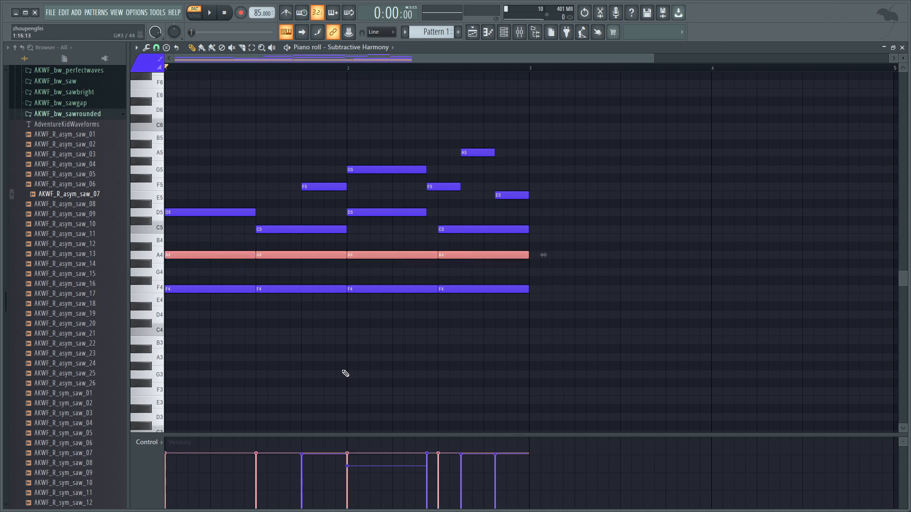
pyautogui.moveTo(174, 461); pyautogui.dragTo(565, 463)
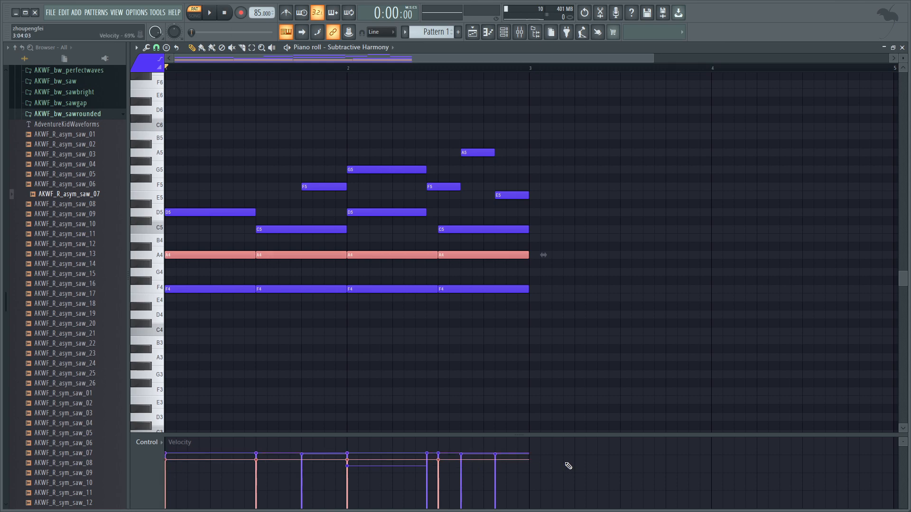
pyautogui.press('space')
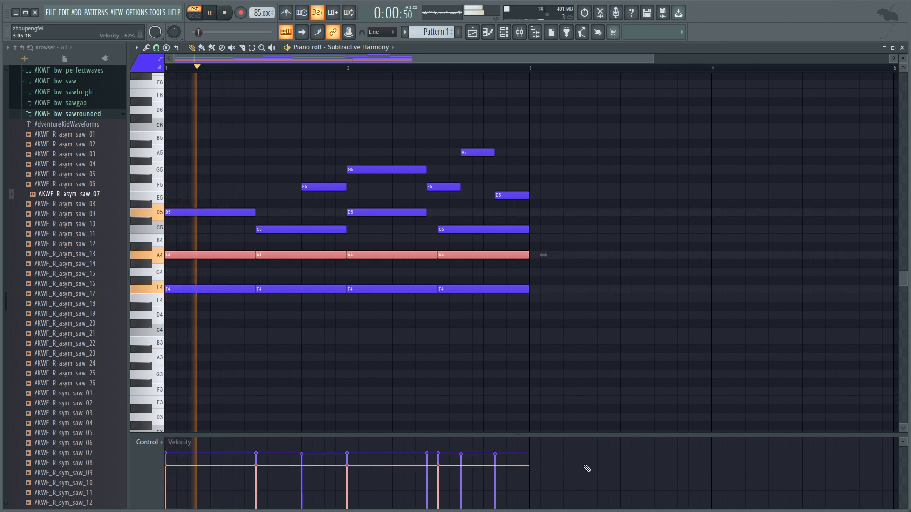
pyautogui.moveTo(217, 480); pyautogui.dragTo(575, 485)
pyautogui.press('space')
pyautogui.press('space')
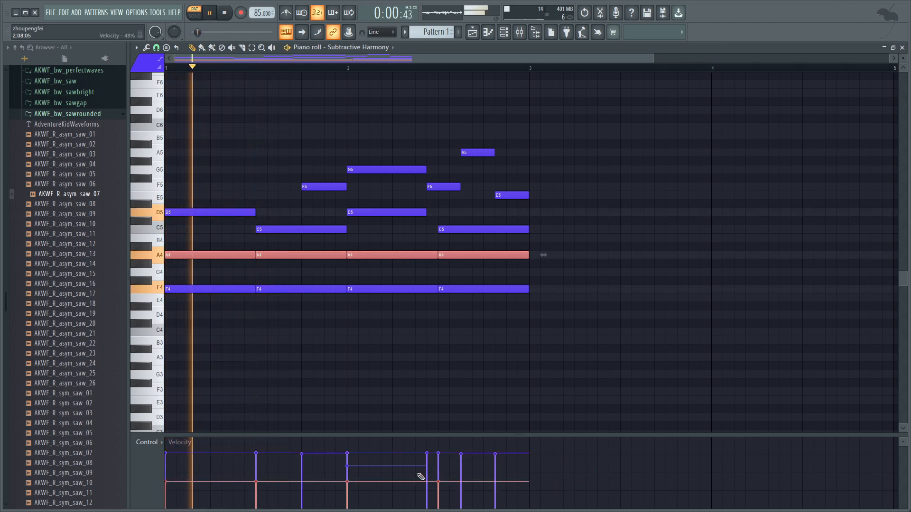
pyautogui.moveTo(187, 442); pyautogui.dragTo(439, 460)
# Step: Select the A4 notes and the upper melody notes in turn to rebalance their velocities during playback
pyautogui.press('F9')
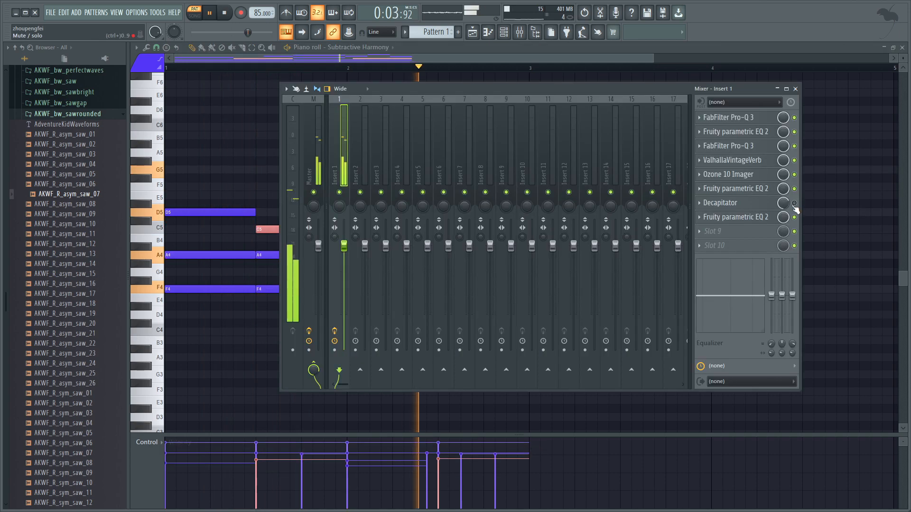
pyautogui.moveTo(198, 235); pyautogui.dragTo(440, 284)
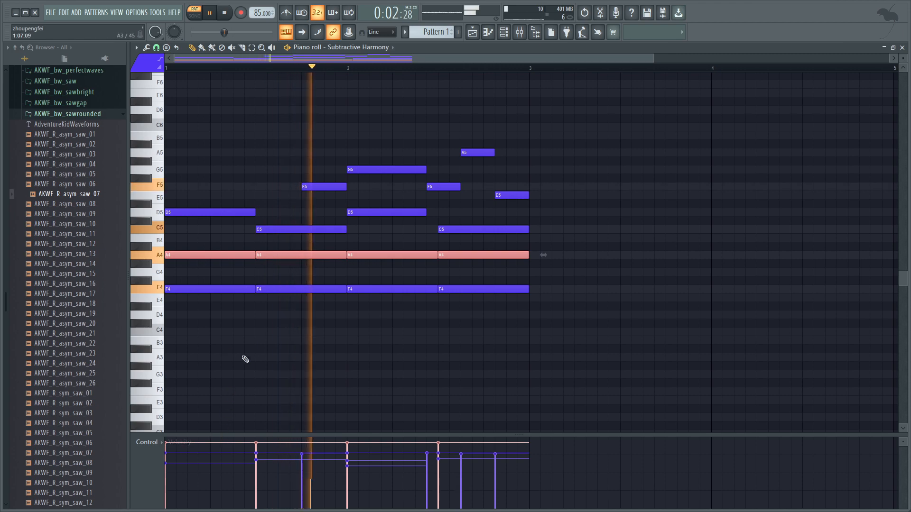
pyautogui.moveTo(198, 174); pyautogui.dragTo(506, 158)
pyautogui.moveTo(223, 141); pyautogui.dragTo(539, 253)
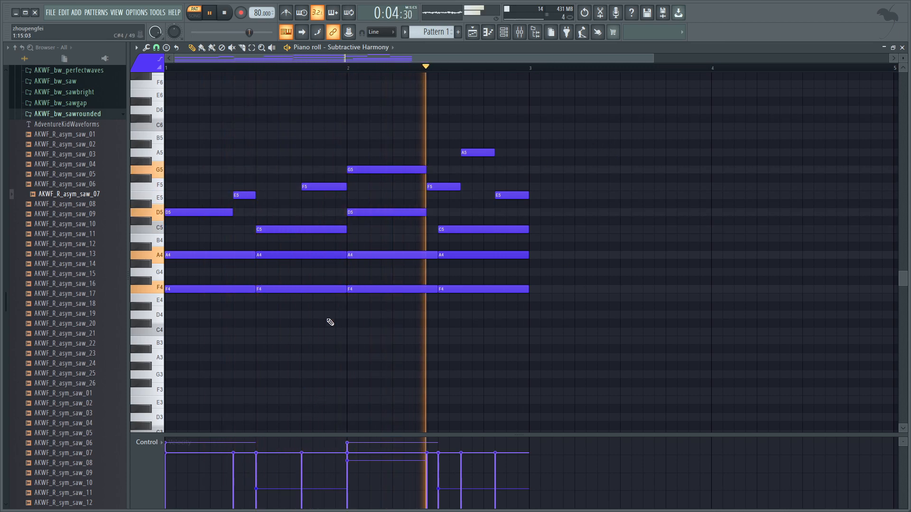
# Step: Open the Subtractive Harmony synth from the channel rack, audition the pattern with the Phaser mix at 58%, and close the synth
pyautogui.click(519, 32)
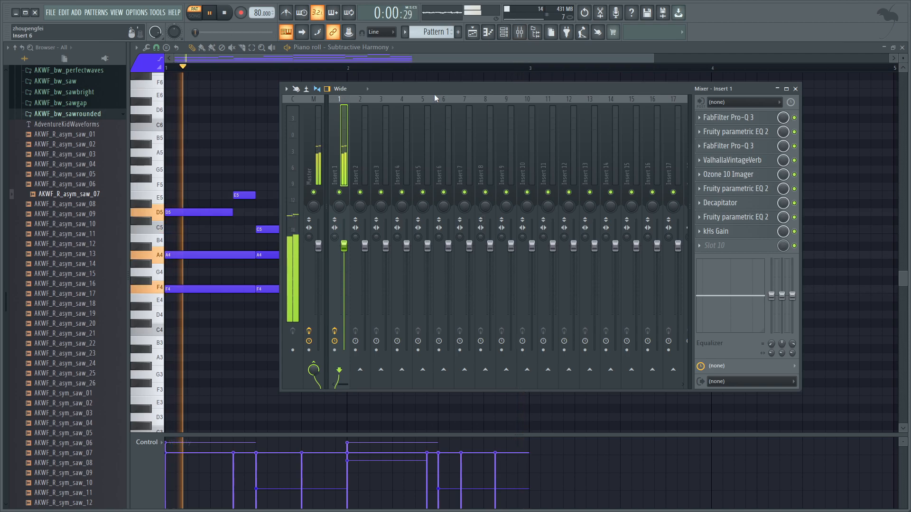
pyautogui.click(504, 32)
pyautogui.press('space')
pyautogui.click(285, 290)
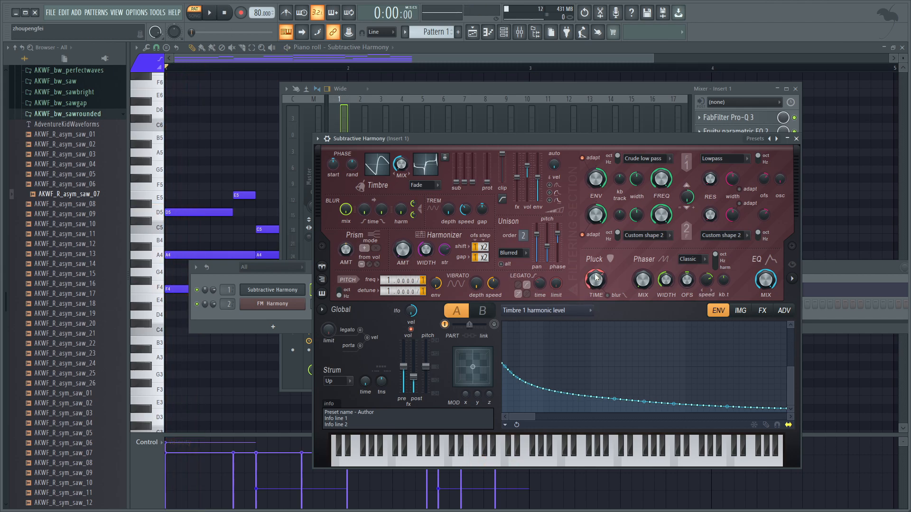
pyautogui.press('space')
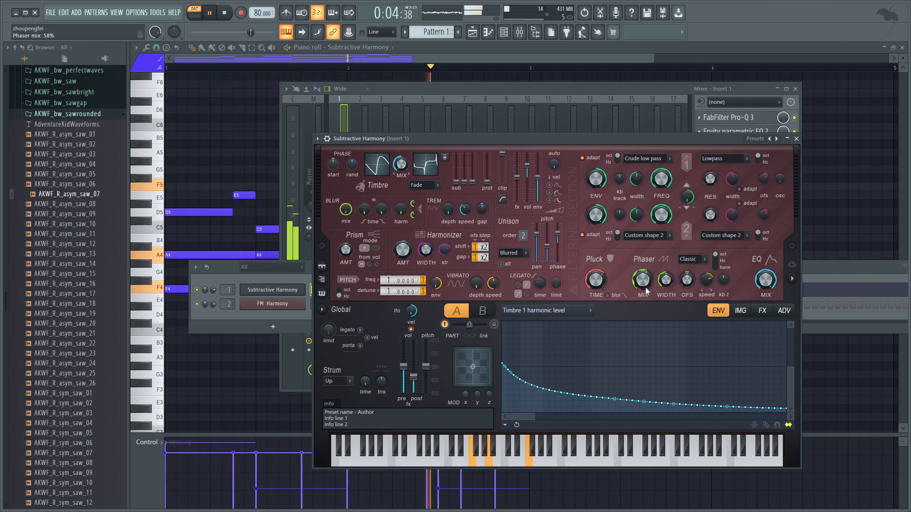
pyautogui.press('space')
pyautogui.press('Escape')
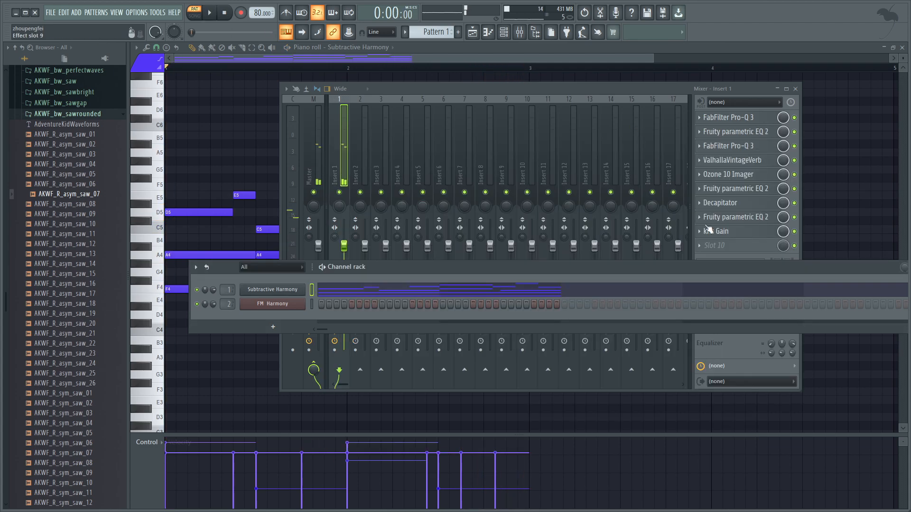
# Step: Load FabFilter Pro-Q 3 in effect slot 10 of Insert 1, reposition its window and play the pattern
pyautogui.click(712, 245)
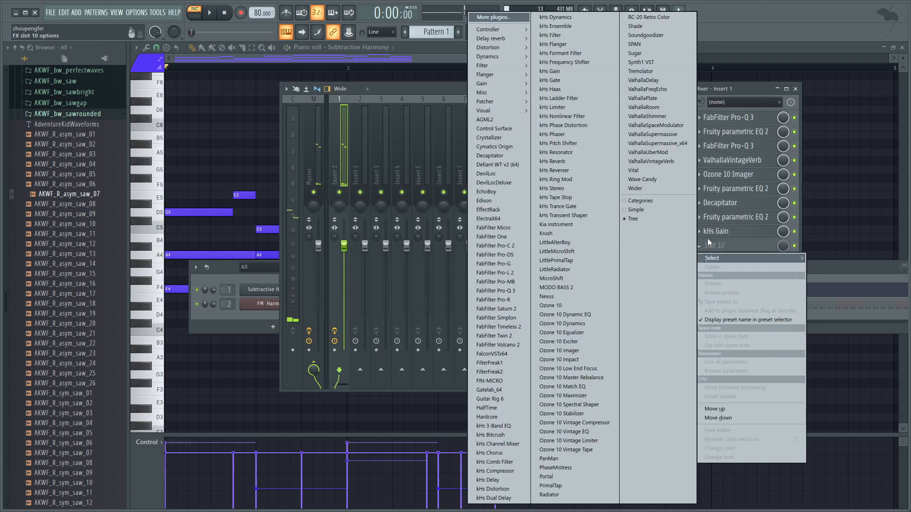
pyautogui.click(519, 290)
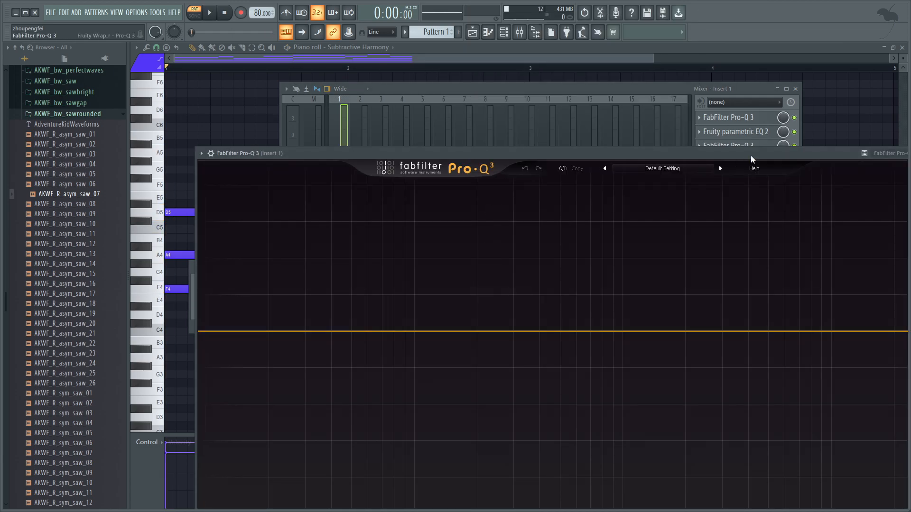
pyautogui.moveTo(751, 155); pyautogui.dragTo(679, 90)
pyautogui.press('space')
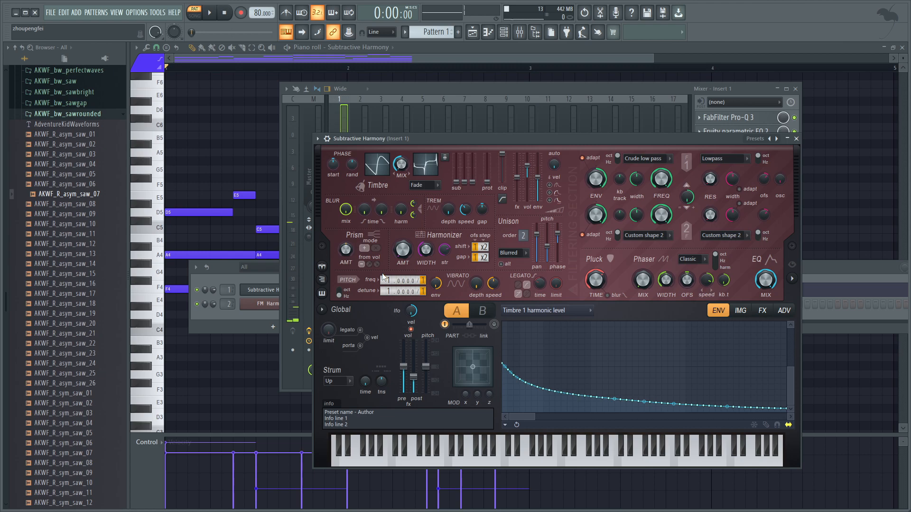
# Step: Nudge the pitch frequency of the Subtractive Harmony synth and audition the pattern before and after
pyautogui.press('space')
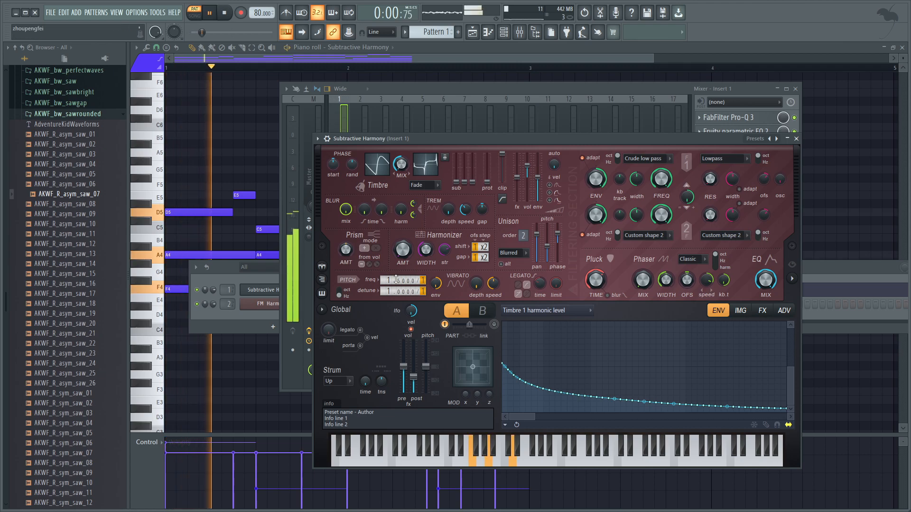
pyautogui.press('space')
pyautogui.scroll(1, 389, 280)
pyautogui.press('space')
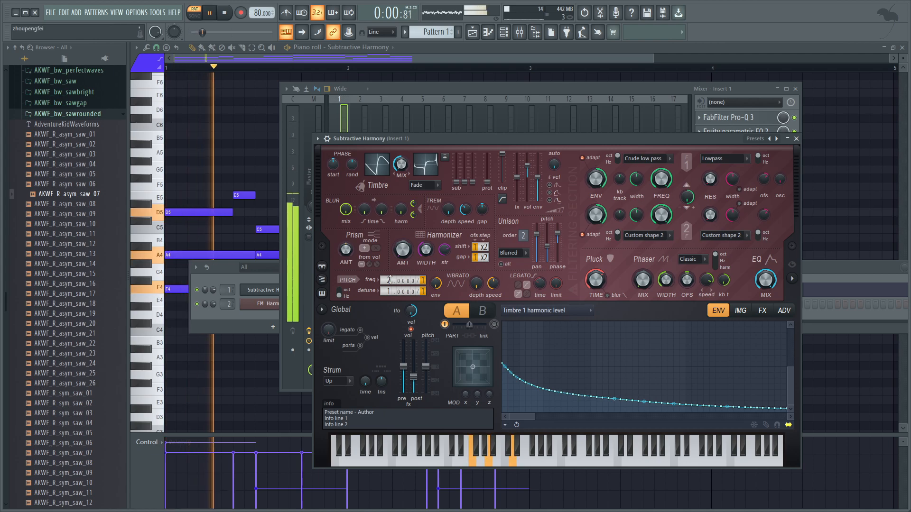
pyautogui.press('space')
# Step: Check the bell band in the FabFilter Pro-Q 3 equalizer and close its window
pyautogui.click(728, 117)
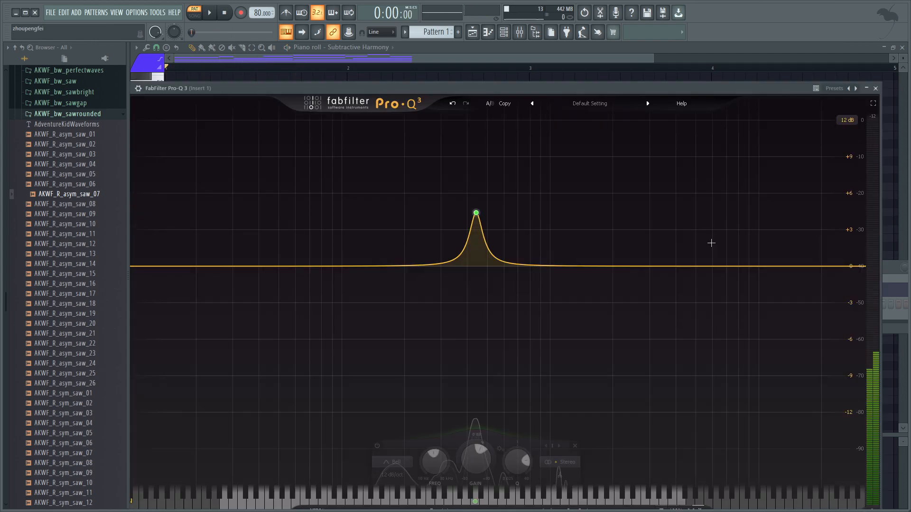
pyautogui.click(875, 89)
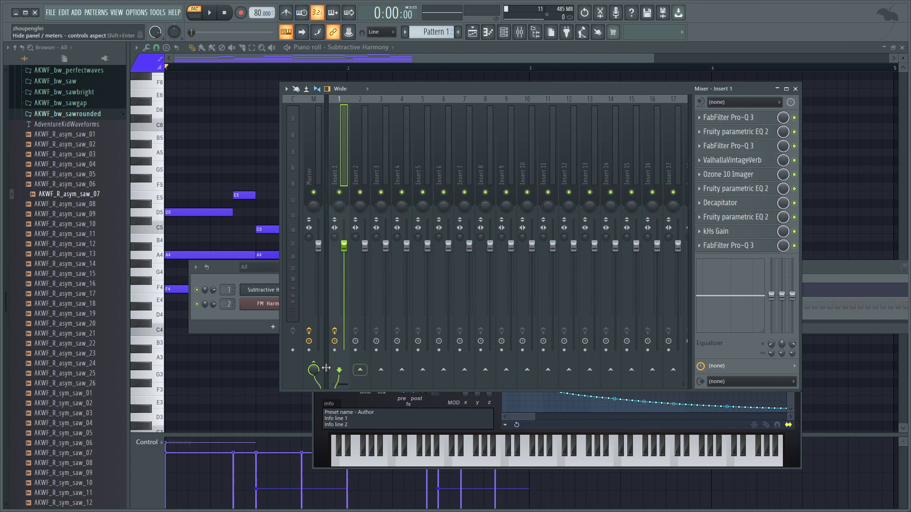
# Step: Load Edison in the first effect slot of mixer Insert 2 and delete it again
pyautogui.click(369, 150)
pyautogui.click(730, 118)
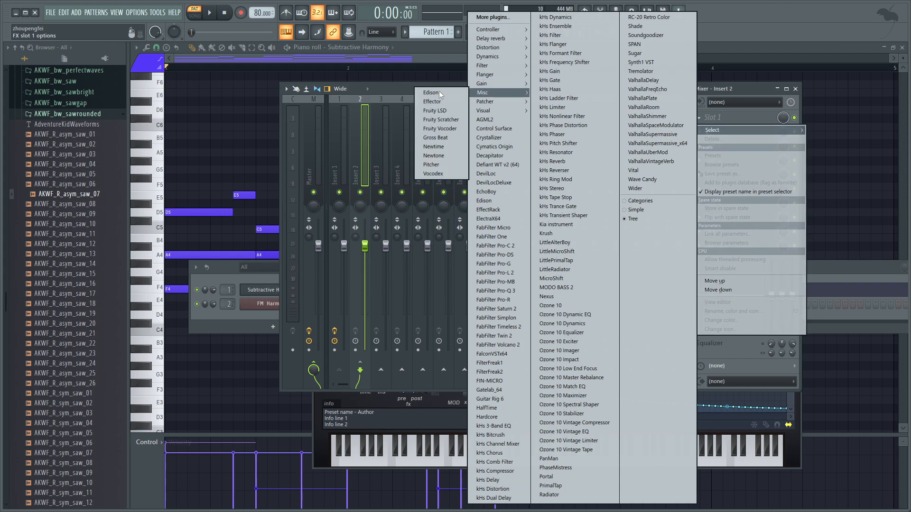
pyautogui.click(484, 201)
pyautogui.click(554, 159)
pyautogui.click(698, 118)
pyautogui.click(712, 138)
pyautogui.click(500, 290)
# Step: Load Fruity parametric EQ 2 in slot 1 of Insert 2 and cut band 4 deeply in the mids while auditioning the pattern
pyautogui.click(714, 120)
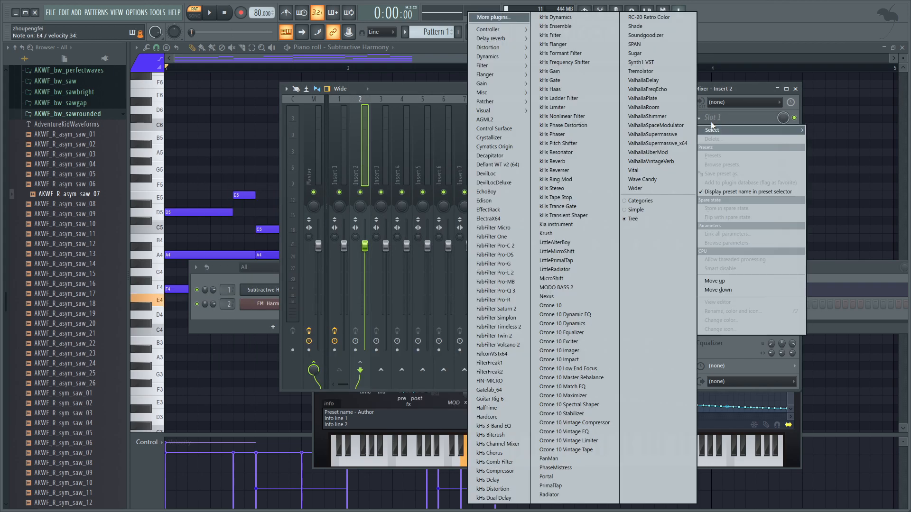
pyautogui.moveTo(482, 66)
pyautogui.click(432, 113)
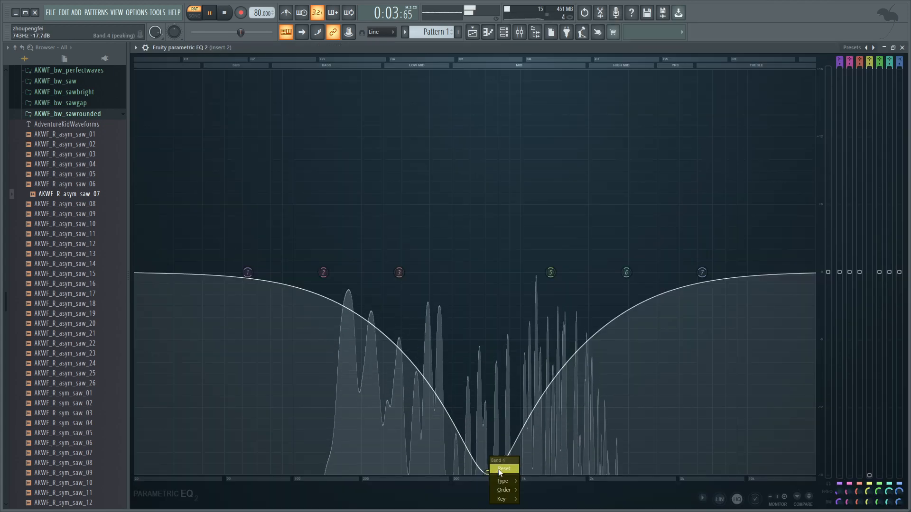
pyautogui.click(504, 468)
pyautogui.moveTo(479, 273); pyautogui.dragTo(462, 430)
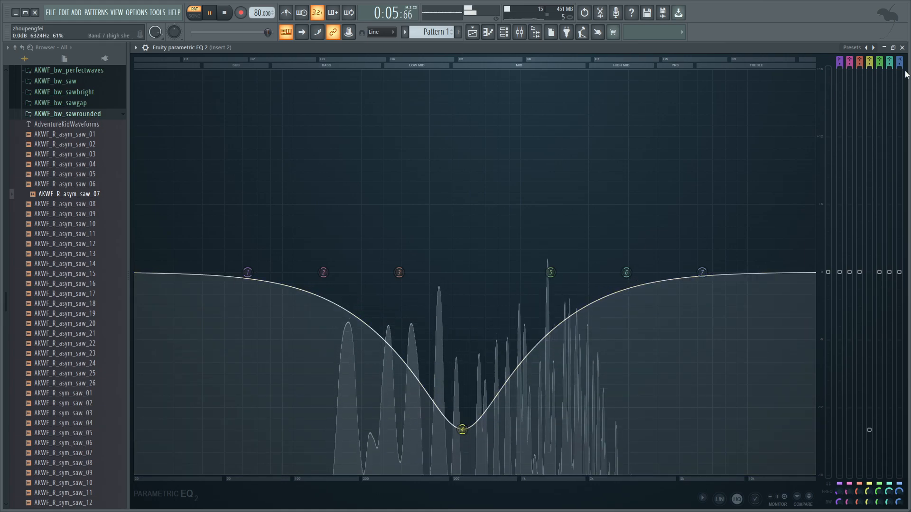
pyautogui.press('space')
pyautogui.click(901, 48)
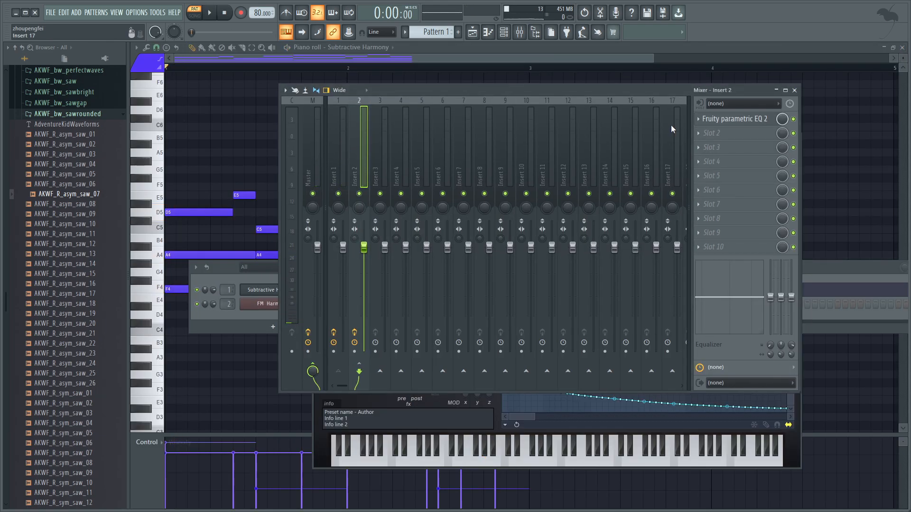
# Step: Load kHs Gain in effect slot 2 of Insert 2 and recheck the curve of Fruity parametric EQ 2
pyautogui.click(723, 129)
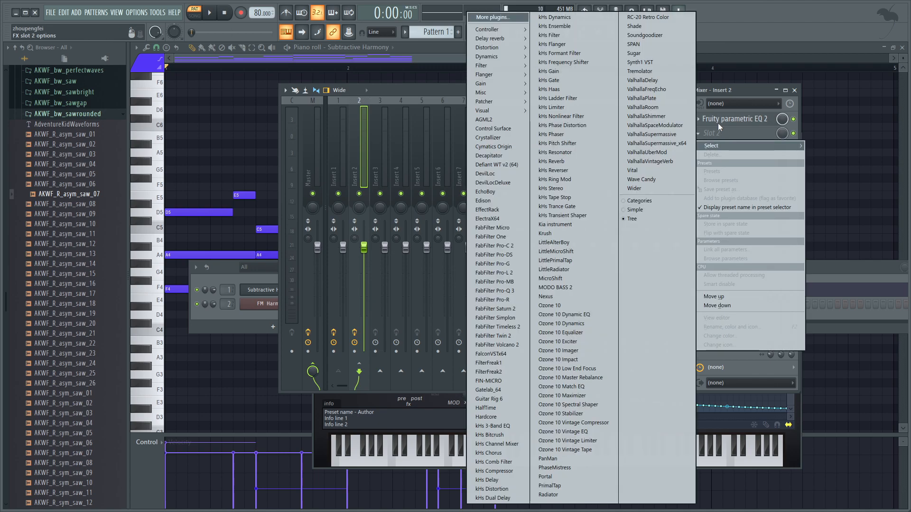
pyautogui.click(553, 72)
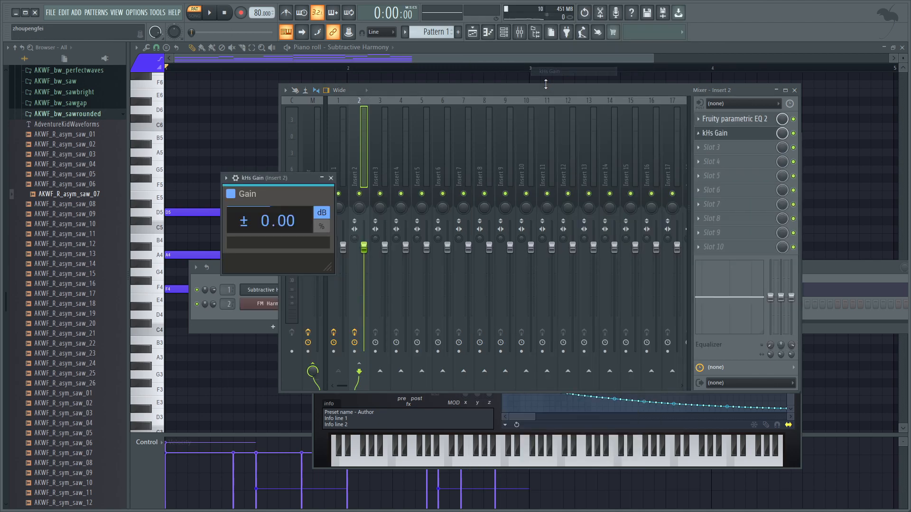
pyautogui.click(331, 178)
pyautogui.click(715, 133)
pyautogui.click(721, 119)
pyautogui.moveTo(828, 272)
pyautogui.mouseDown()
pyautogui.moveTo(828, 217)
pyautogui.moveTo(828, 291)
pyautogui.moveTo(827, 272)
pyautogui.mouseUp()
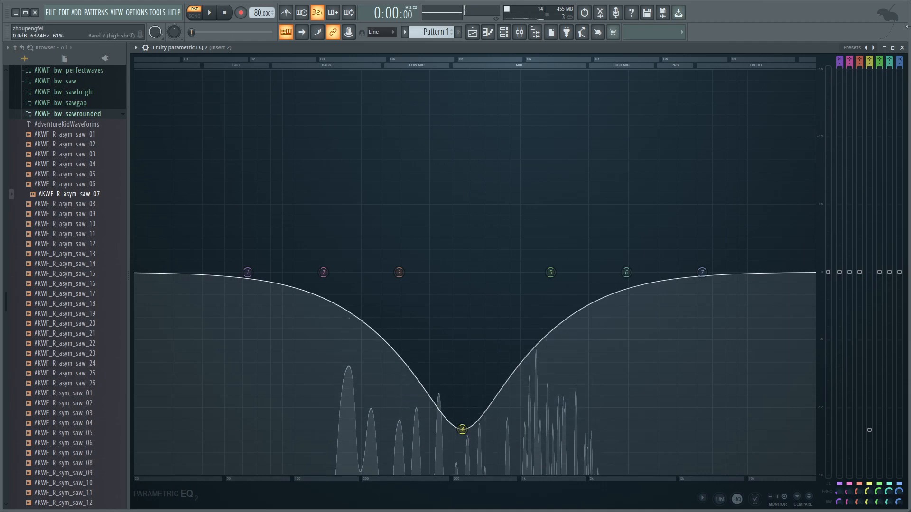
pyautogui.click(902, 47)
# Step: Open kHs Gain on Insert 2 and raise its gain while the pattern plays
pyautogui.click(714, 133)
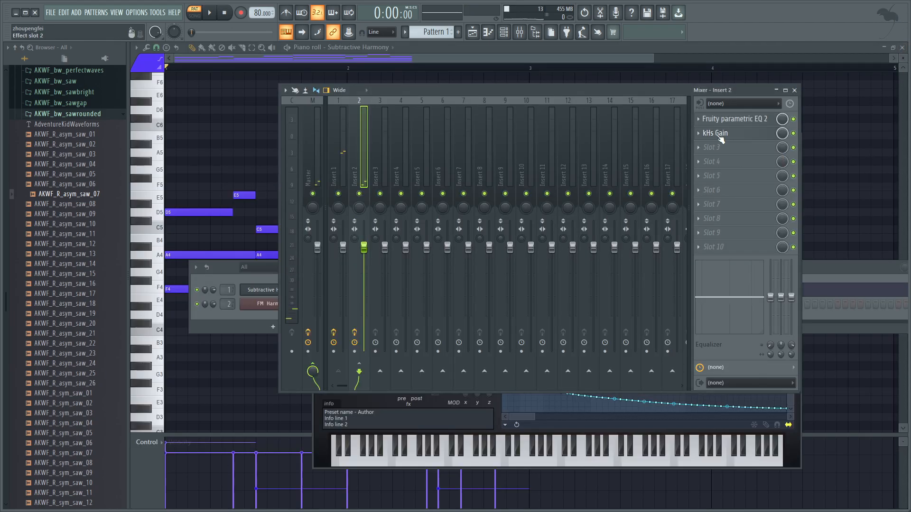
pyautogui.click(715, 133)
pyautogui.press('space')
pyautogui.moveTo(277, 220); pyautogui.dragTo(277, 136)
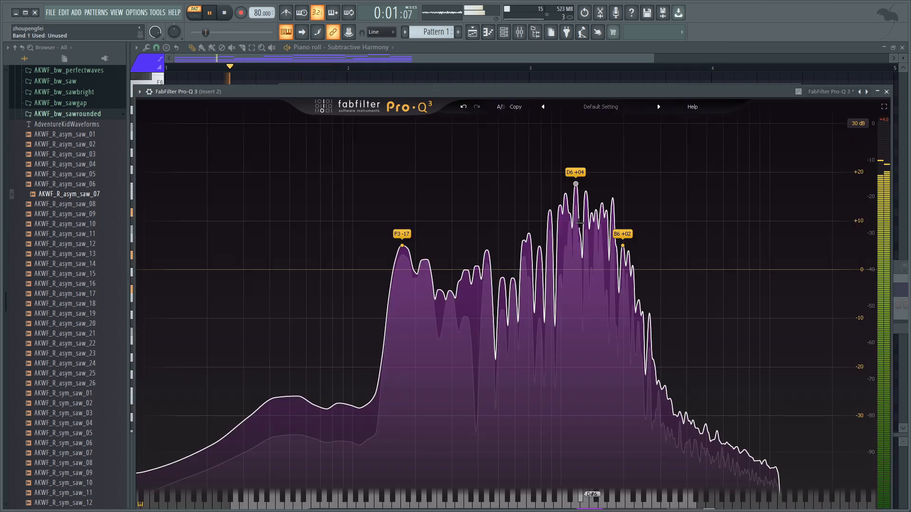
# Step: Pull down the spectrum peak near D6 and a neighbouring peak in FabFilter Pro-Q 3 on Insert 2
pyautogui.moveTo(575, 199); pyautogui.dragTo(572, 272)
pyautogui.moveTo(602, 216); pyautogui.dragTo(604, 230)
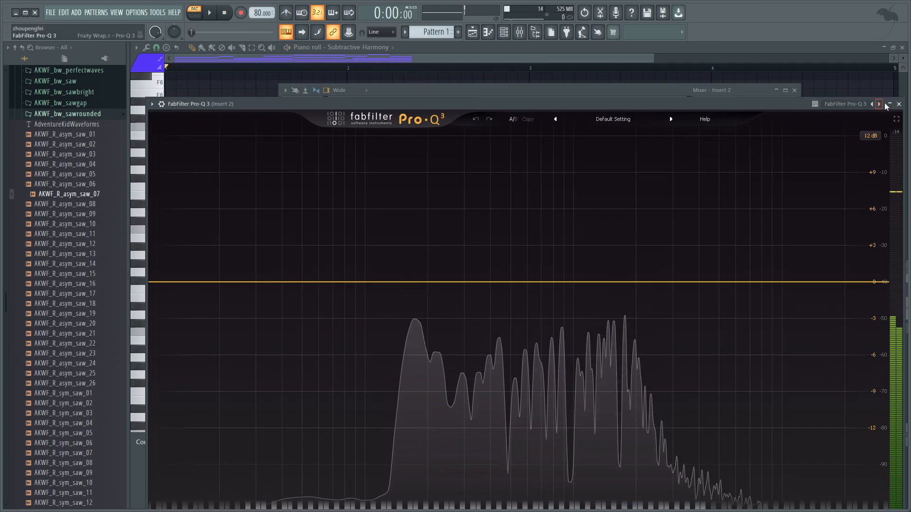
# Step: Close the second FabFilter Pro-Q 3 and delete it from effect slot 4 of Insert 2
pyautogui.click(886, 104)
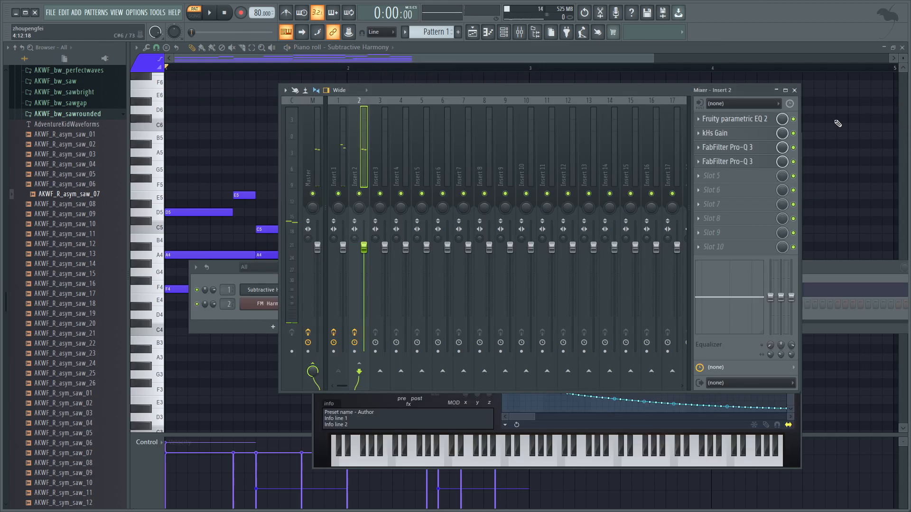
pyautogui.click(701, 171)
pyautogui.click(701, 181)
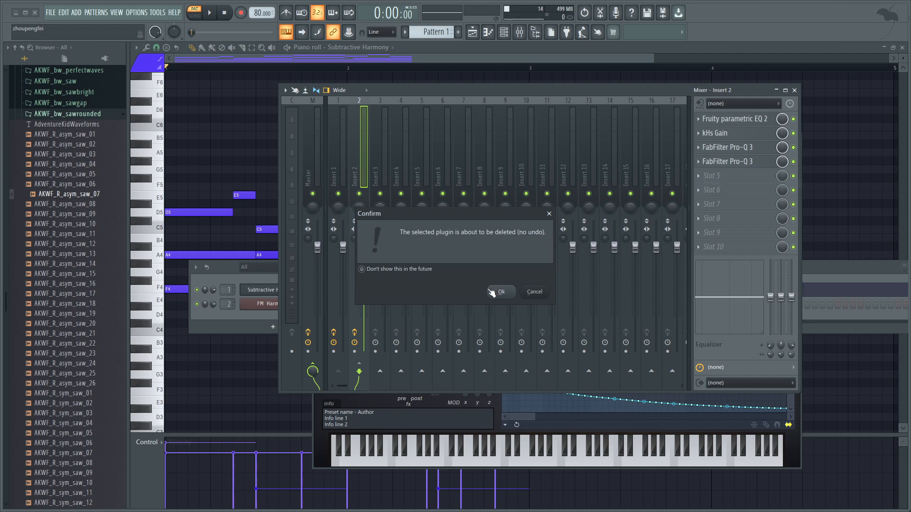
pyautogui.press('Return')
# Step: Load SPAN in effect slot 4 of Insert 2, then reposition its window and enlarge it
pyautogui.click(702, 188)
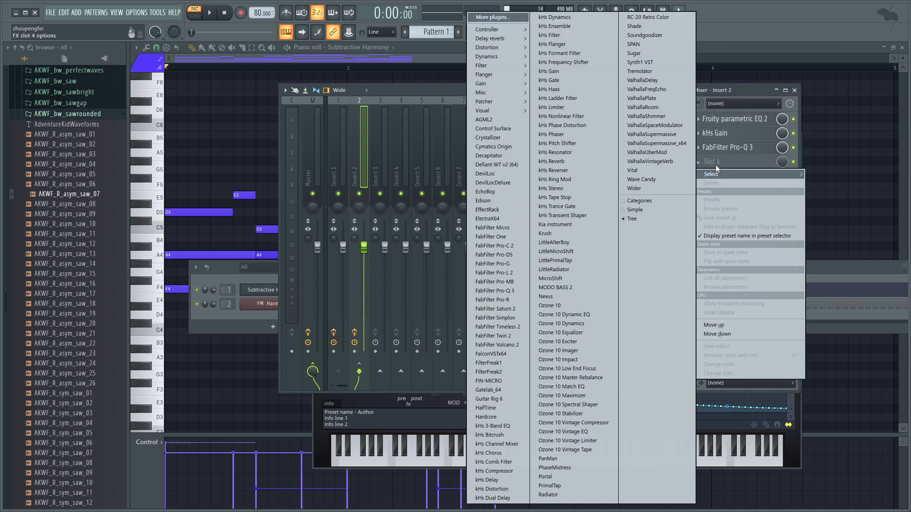
pyautogui.click(670, 51)
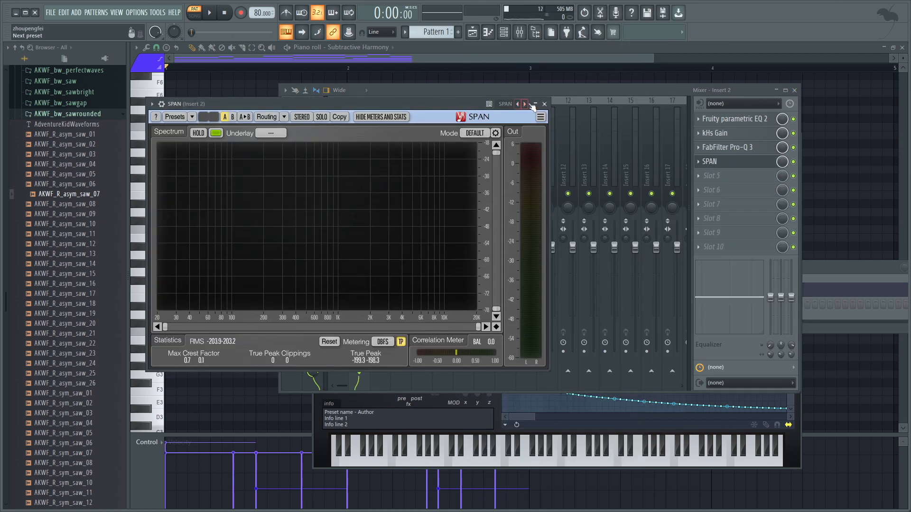
pyautogui.moveTo(458, 113); pyautogui.dragTo(449, 82)
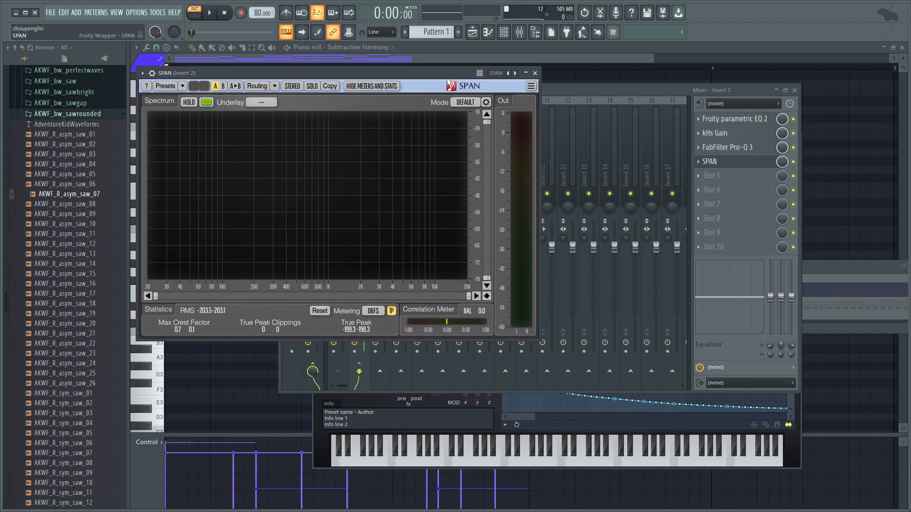
pyautogui.moveTo(538, 337); pyautogui.dragTo(862, 485)
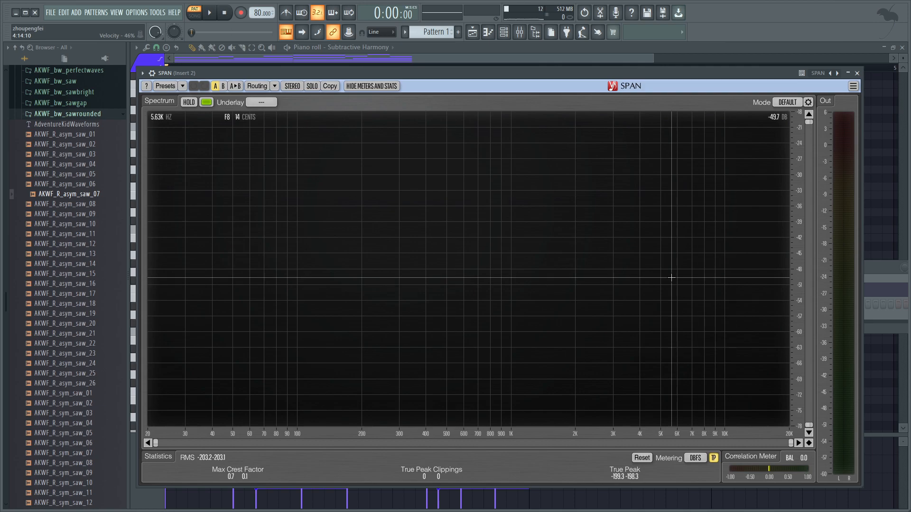
# Step: Play the pattern and examine its spectrum in SPAN
pyautogui.press('space')
pyautogui.press('space')
pyautogui.press('space')
pyautogui.press('space')
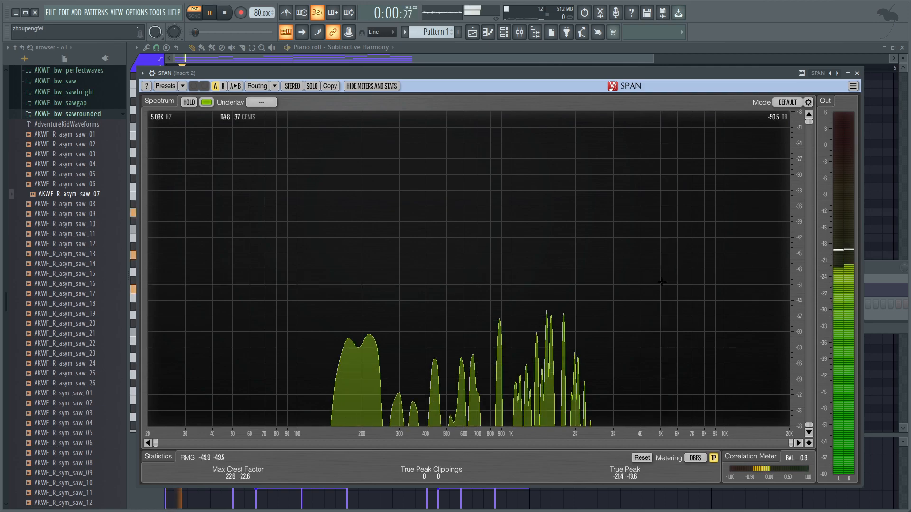
pyautogui.press('space')
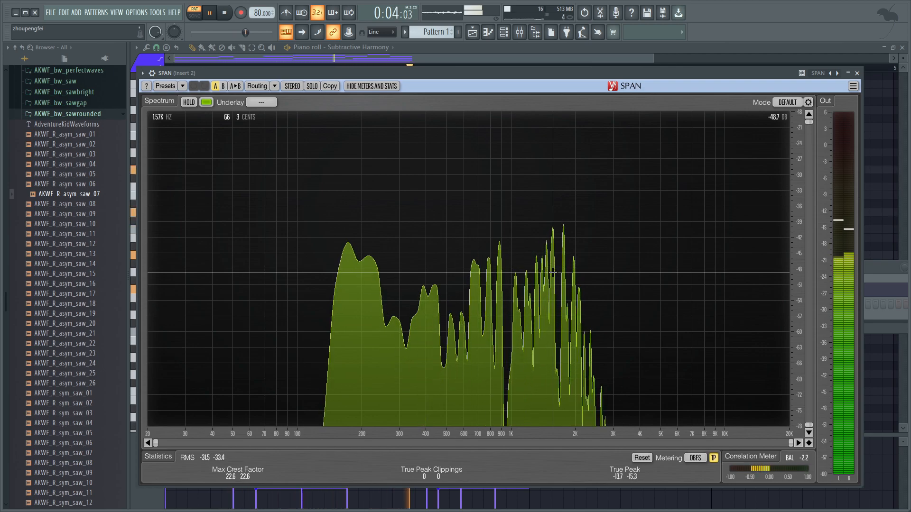
# Step: Set the SPAN spectrum mode to High Res and hold the spectrum of the playing pattern
pyautogui.click(802, 102)
pyautogui.click(802, 102)
pyautogui.click(801, 102)
pyautogui.click(787, 142)
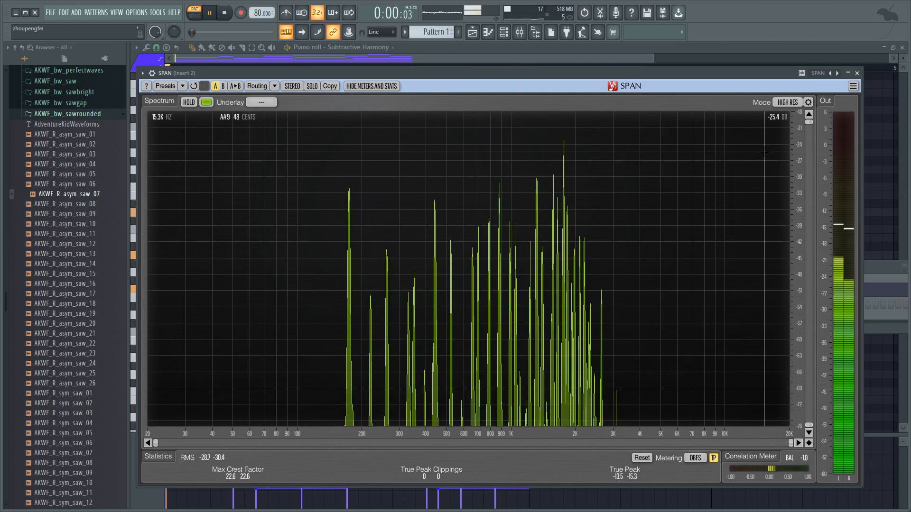
pyautogui.press('space')
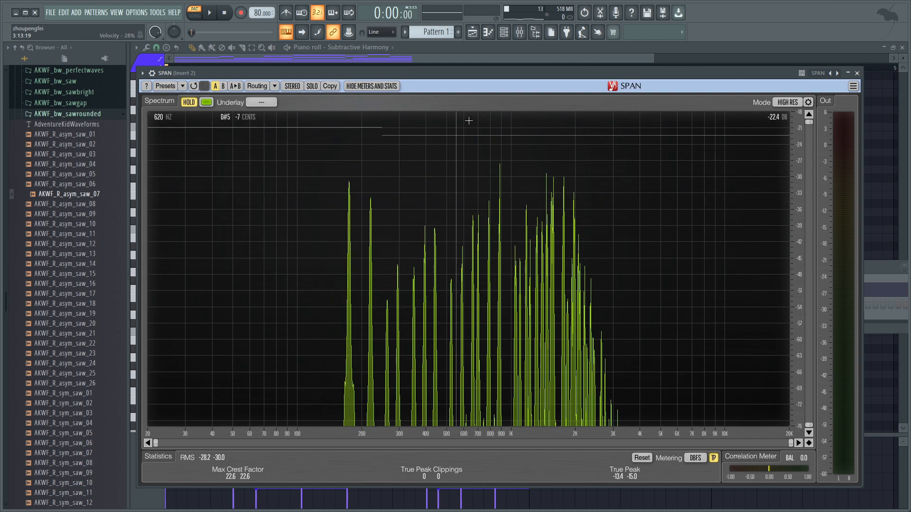
# Step: Route Subtractive Harmony to the empty mixer Insert 3, audition the dry pattern and route it back to Insert 1
pyautogui.press('F6')
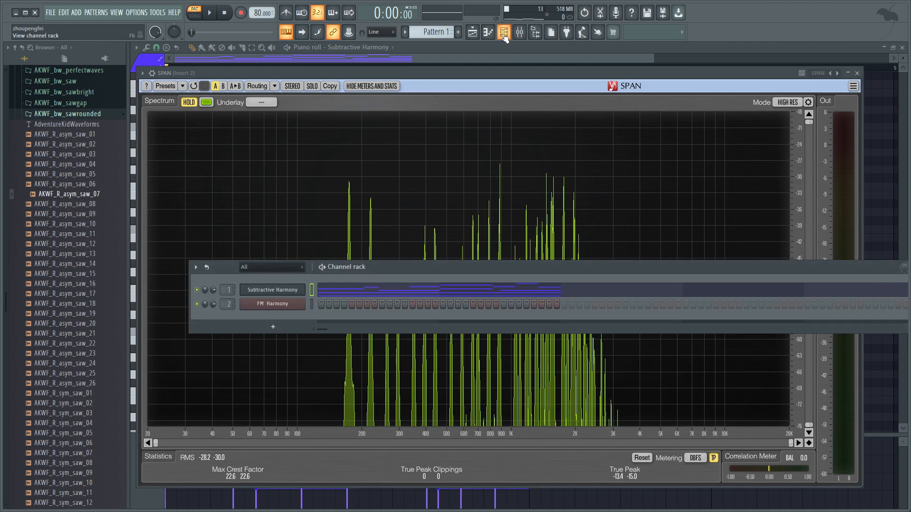
pyautogui.click(297, 289)
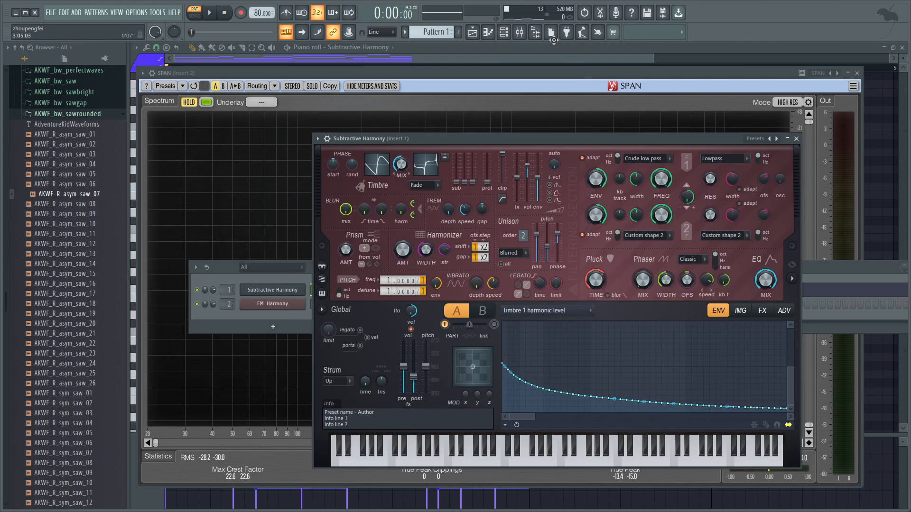
pyautogui.click(524, 34)
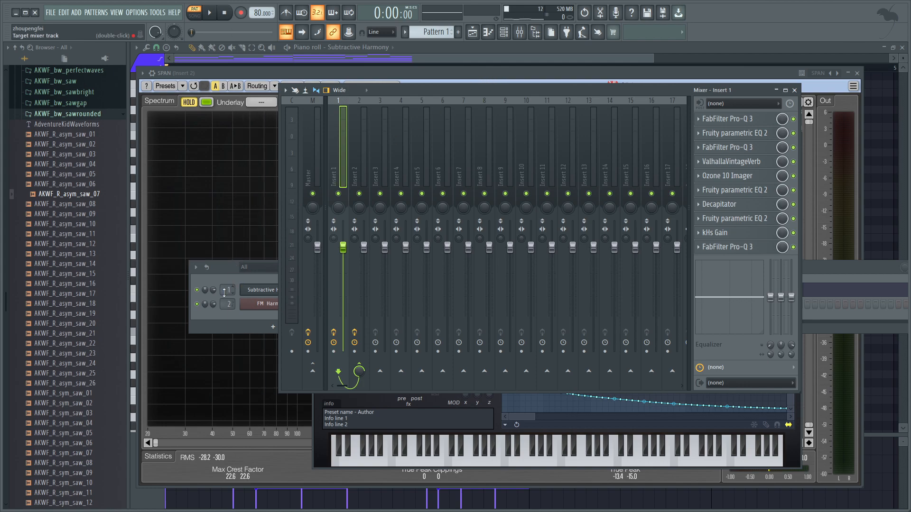
pyautogui.scroll(2, 224, 289)
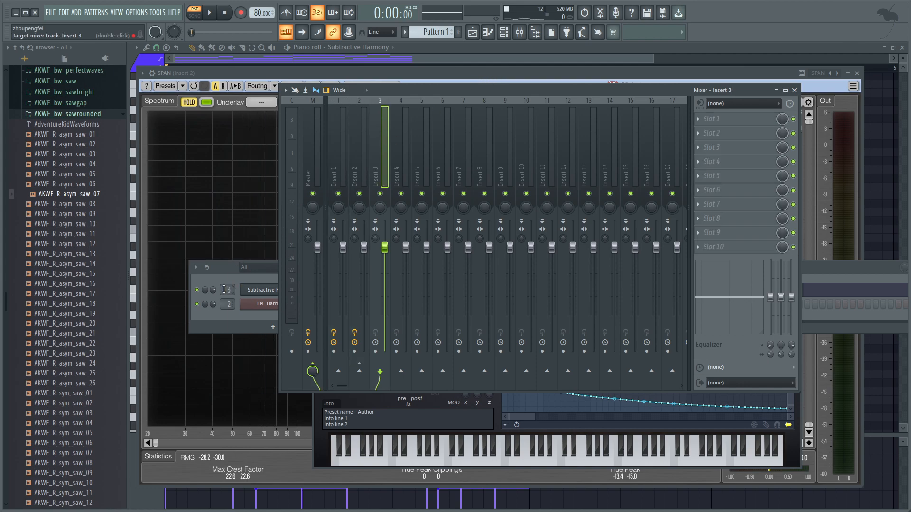
pyautogui.click(273, 289)
pyautogui.press('space')
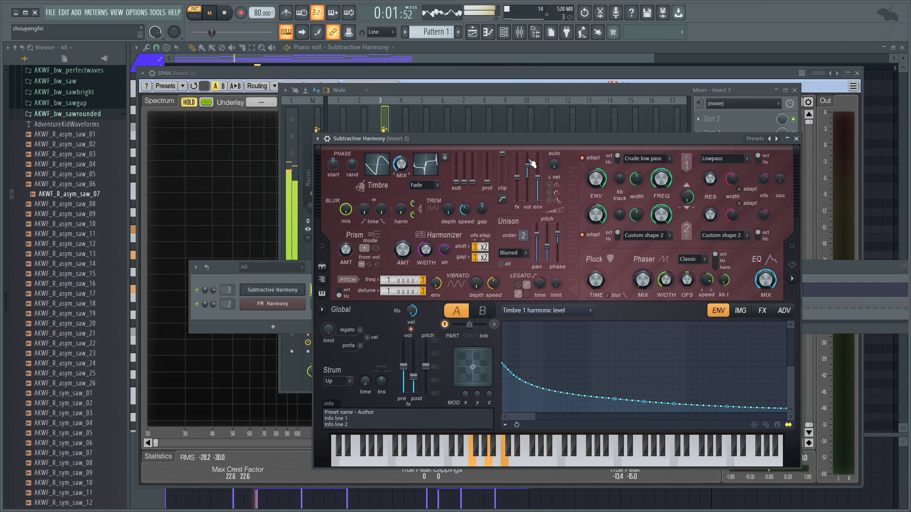
pyautogui.press('space')
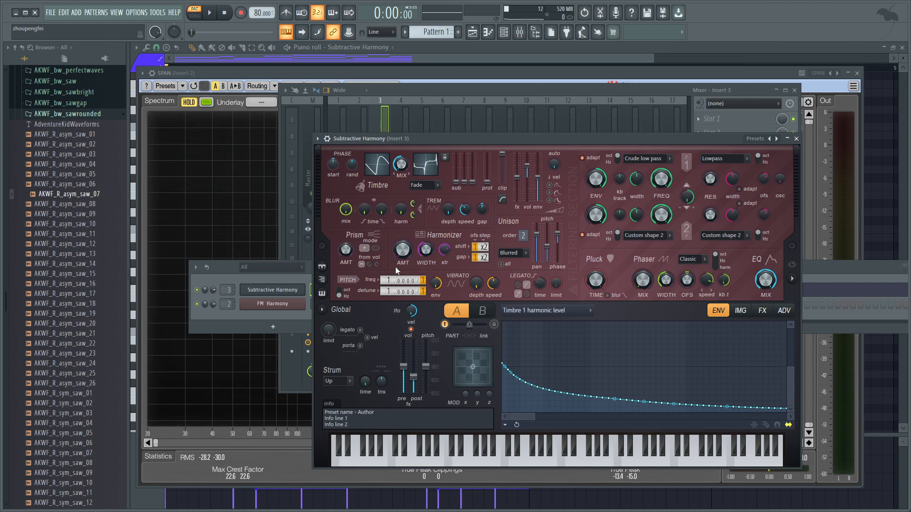
pyautogui.moveTo(228, 286); pyautogui.dragTo(228, 283)
# Step: Set the pluck decay length of Subtractive Harmony to 75% while the pattern plays
pyautogui.press('space')
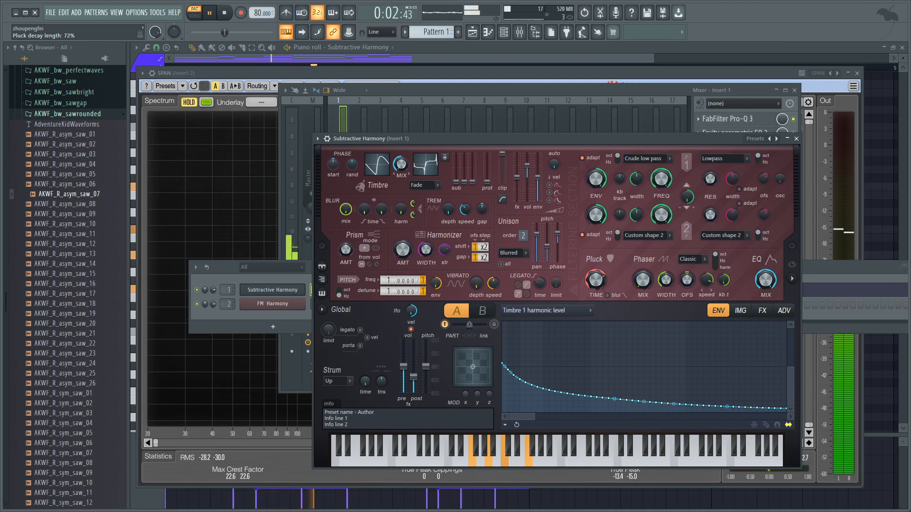
pyautogui.moveTo(595, 280); pyautogui.dragTo(594, 281)
pyautogui.moveTo(593, 275); pyautogui.dragTo(593, 273)
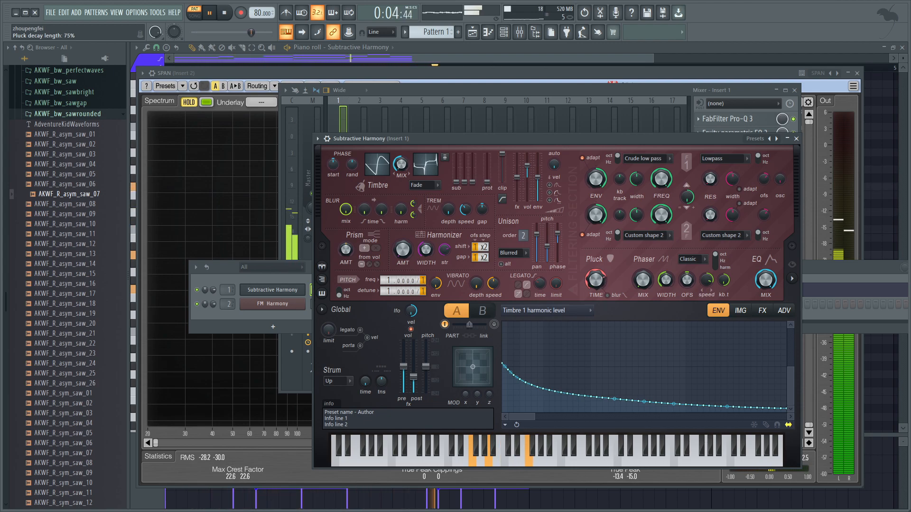
pyautogui.press('space')
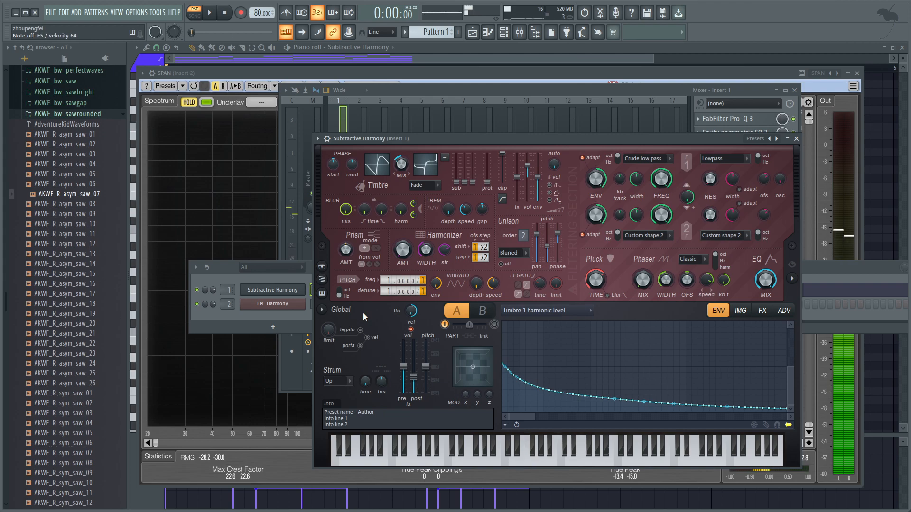
# Step: Audition the pattern with the Subtractive Harmony pitch frequency raised to 2, and again with it returned to 1
pyautogui.scroll(1, 385, 280)
pyautogui.press('space')
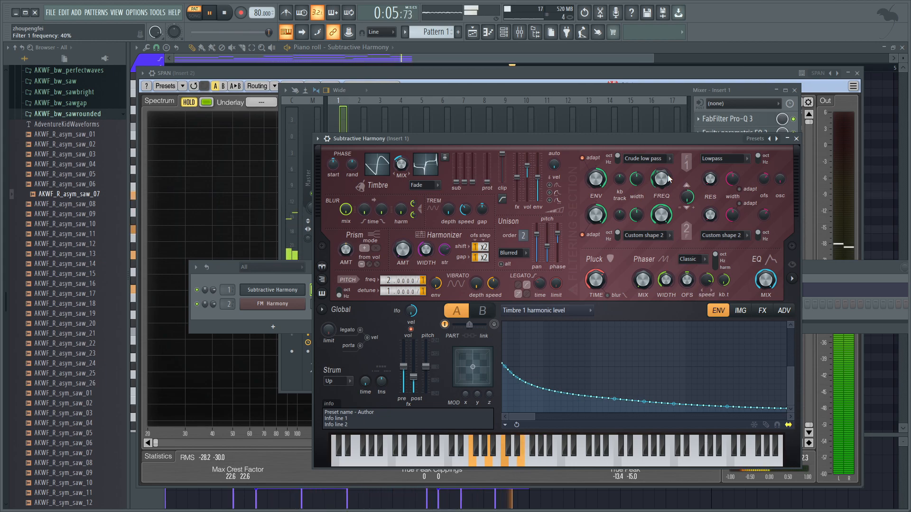
pyautogui.press('space')
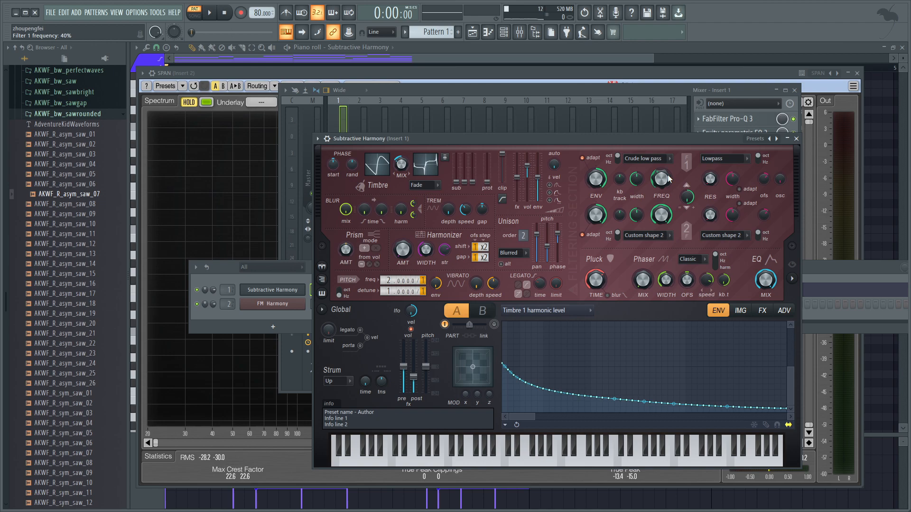
pyautogui.press('space')
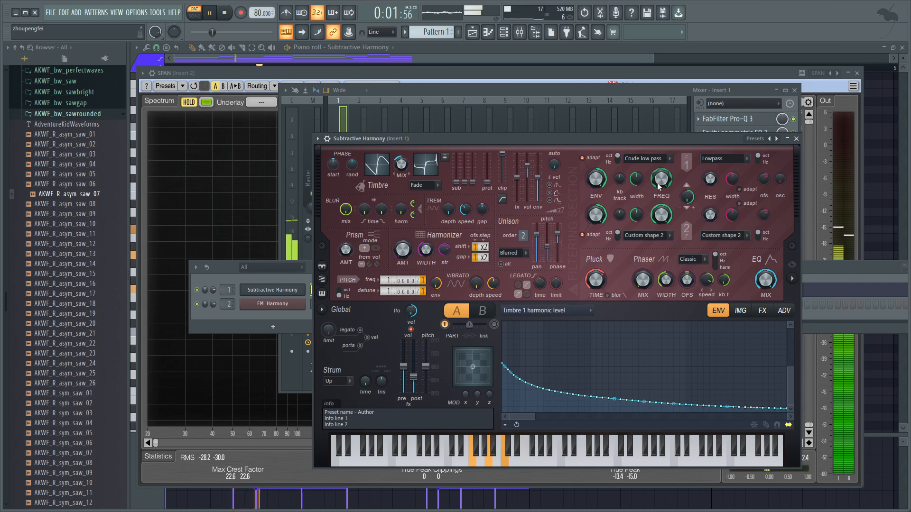
pyautogui.press('space')
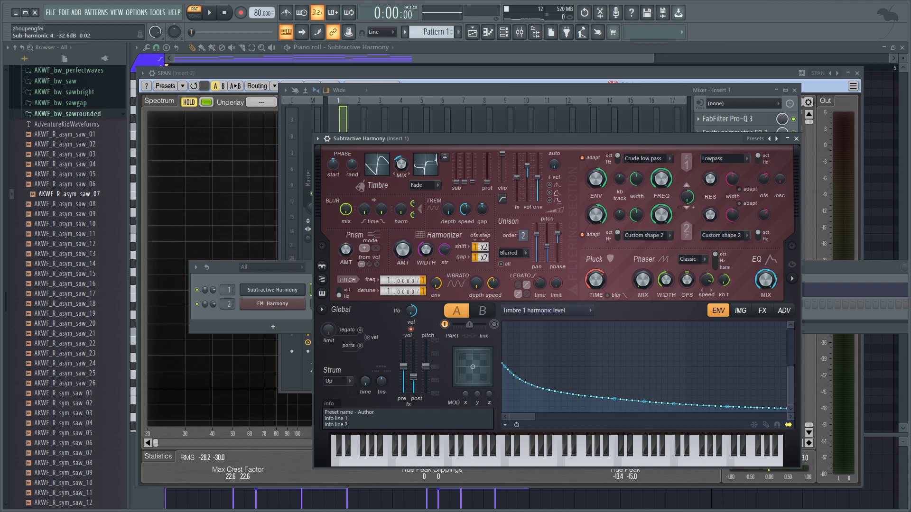
# Step: Set sub-harmonic 4 of Subtractive Harmony to -22.1 dB while auditioning the pattern, and bring the mixer to the front
pyautogui.press('space')
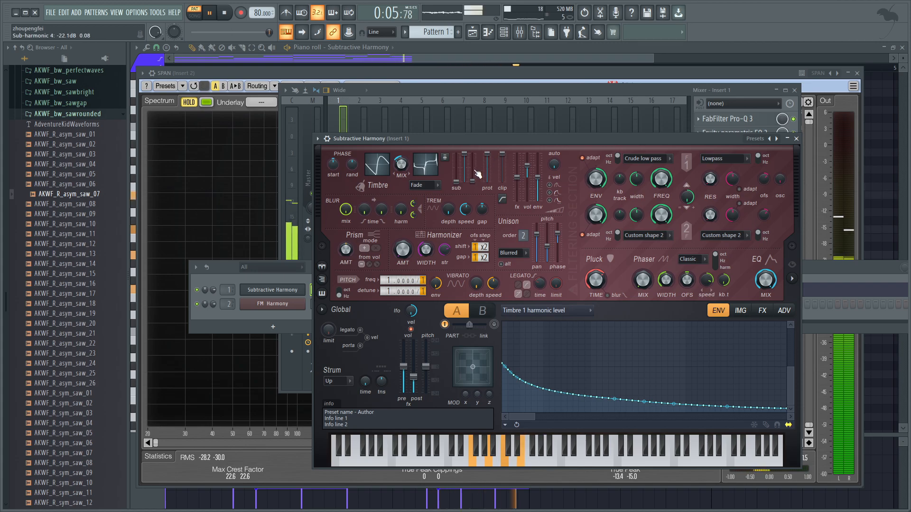
pyautogui.press('space')
pyautogui.click(539, 93)
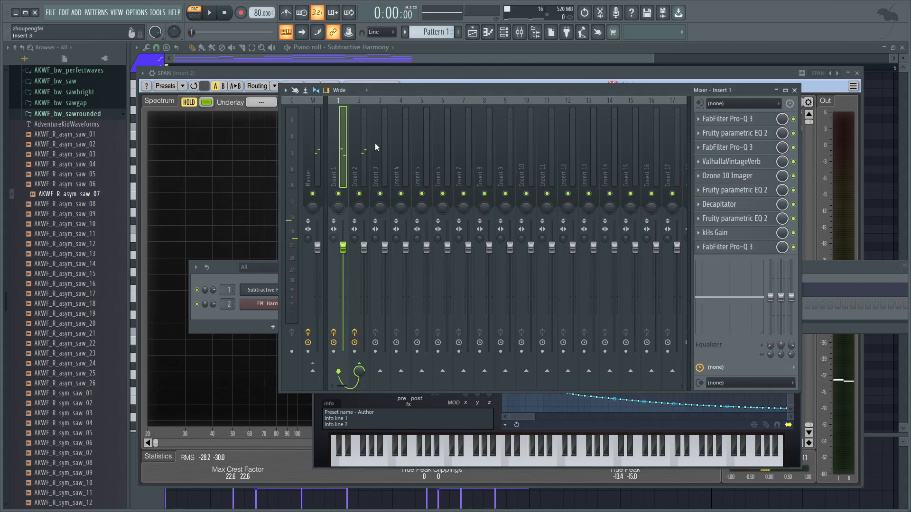
# Step: Add FabFilter Pro-Q 3 to the fifth effect slot of mixer Insert 2 and arrange its window alongside Subtractive Harmony
pyautogui.click(370, 147)
pyautogui.click(731, 176)
pyautogui.click(721, 162)
pyautogui.click(731, 176)
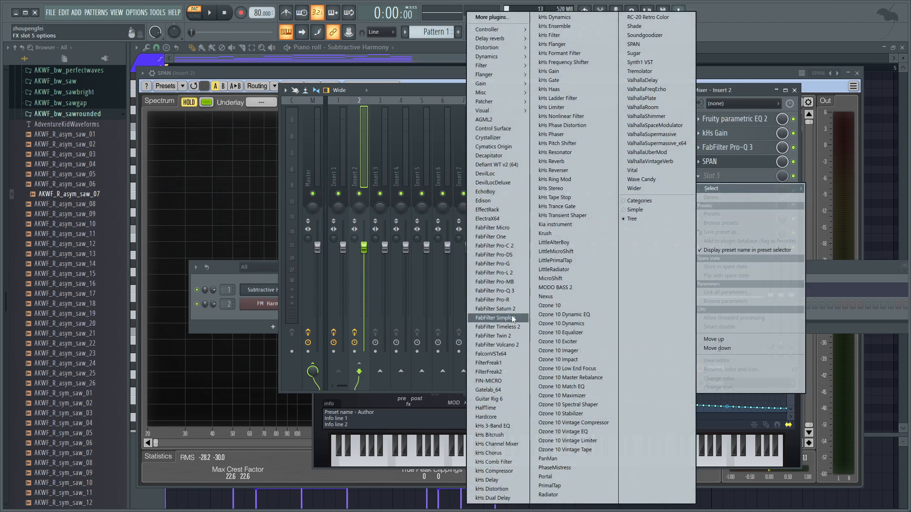
pyautogui.click(514, 291)
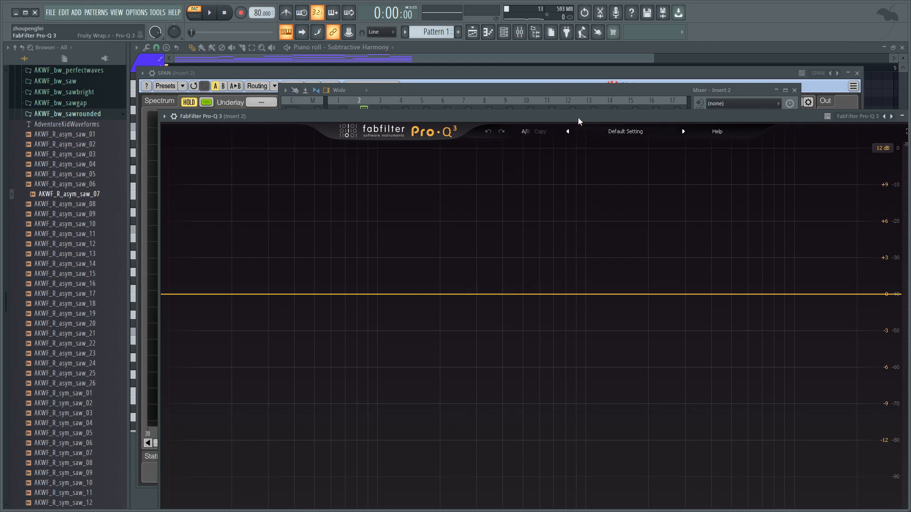
pyautogui.moveTo(524, 89); pyautogui.dragTo(492, 388)
pyautogui.moveTo(497, 135); pyautogui.dragTo(272, 123)
pyautogui.click(687, 103)
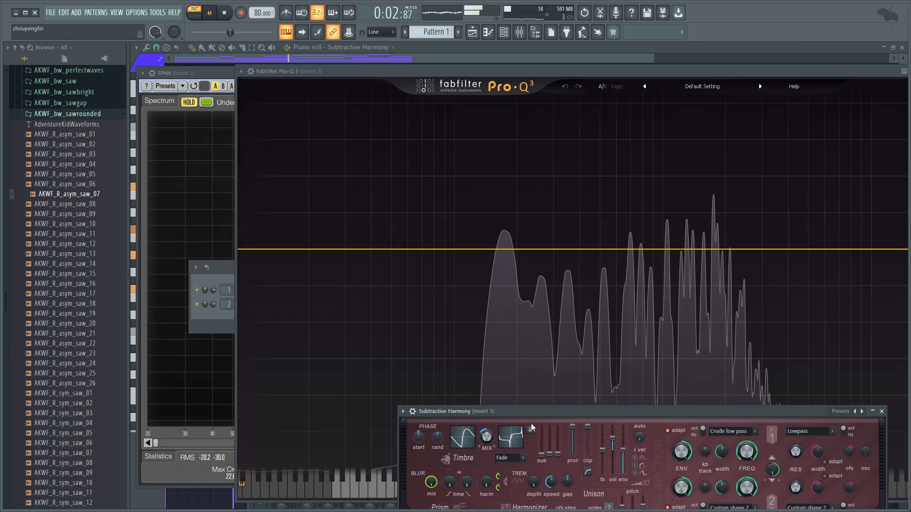
# Step: Audition the pattern with sub-harmonic 3 of Subtractive Harmony raised and lowered again while viewing the Pro-Q 3 spectrum
pyautogui.moveTo(549, 455); pyautogui.dragTo(550, 426)
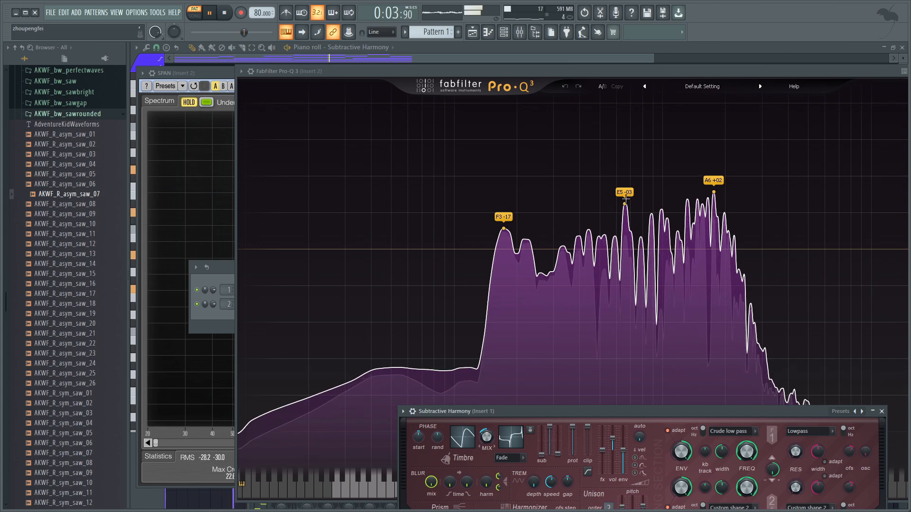
pyautogui.moveTo(552, 430); pyautogui.dragTo(550, 455)
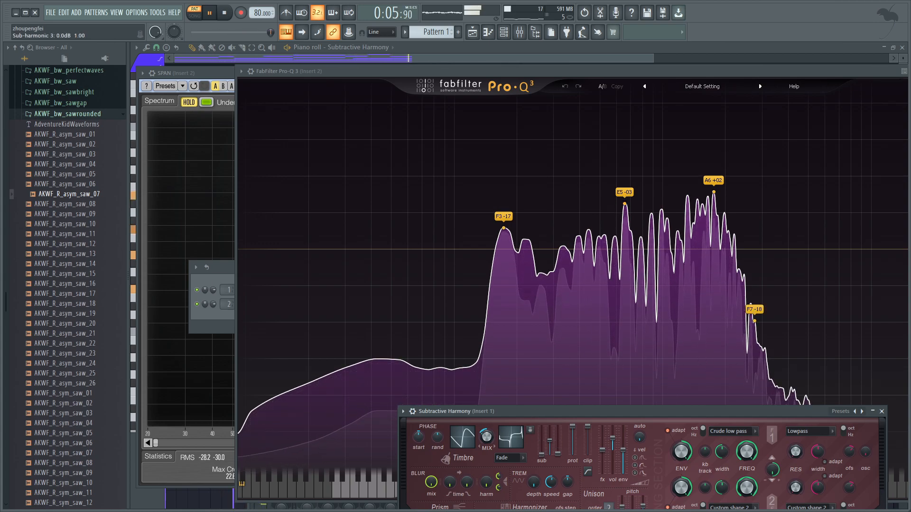
pyautogui.press('space')
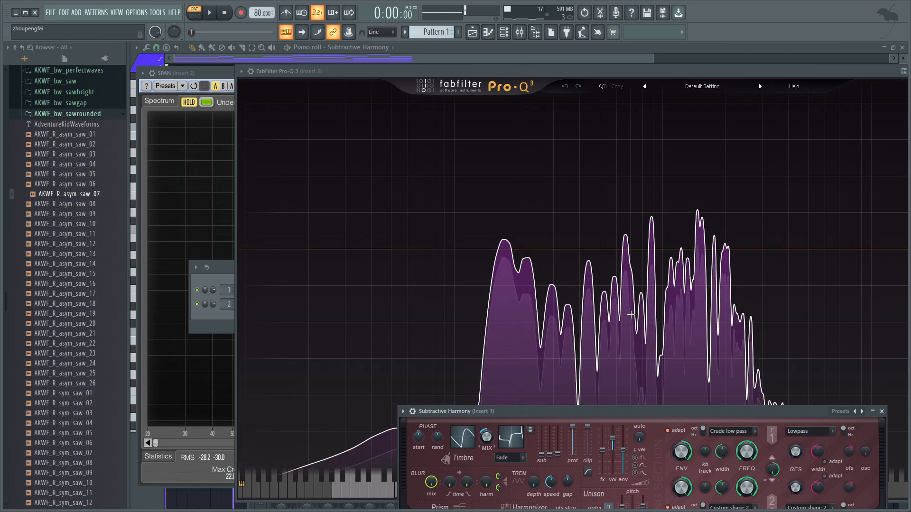
# Step: Boost two chord peaks in Insert 2's Pro-Q 3 with bell bands and add a third bell between them with Q 27.13
pyautogui.moveTo(625, 236)
pyautogui.mouseDown()
pyautogui.moveTo(626, 212)
pyautogui.moveTo(626, 232)
pyautogui.mouseUp()
pyautogui.press('space')
pyautogui.moveTo(588, 258); pyautogui.dragTo(611, 265)
pyautogui.press('space')
pyautogui.moveTo(623, 442); pyautogui.dragTo(623, 434)
pyautogui.moveTo(651, 442); pyautogui.dragTo(652, 402)
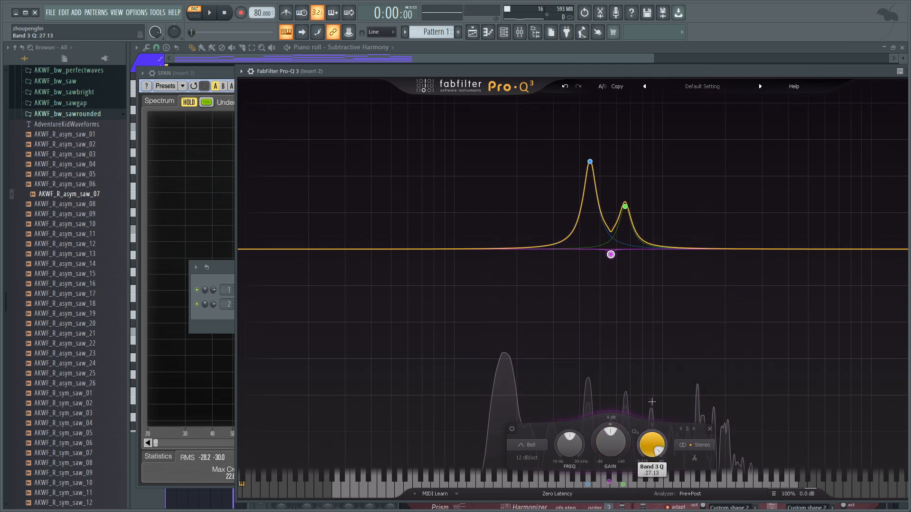
# Step: Cut bands around the chord peaks during playback, setting band 5 to -7.92 dB, and shape a separate Pro-Q 3 bell cut with Q 3.012
pyautogui.press('space')
pyautogui.moveTo(611, 254); pyautogui.dragTo(611, 303)
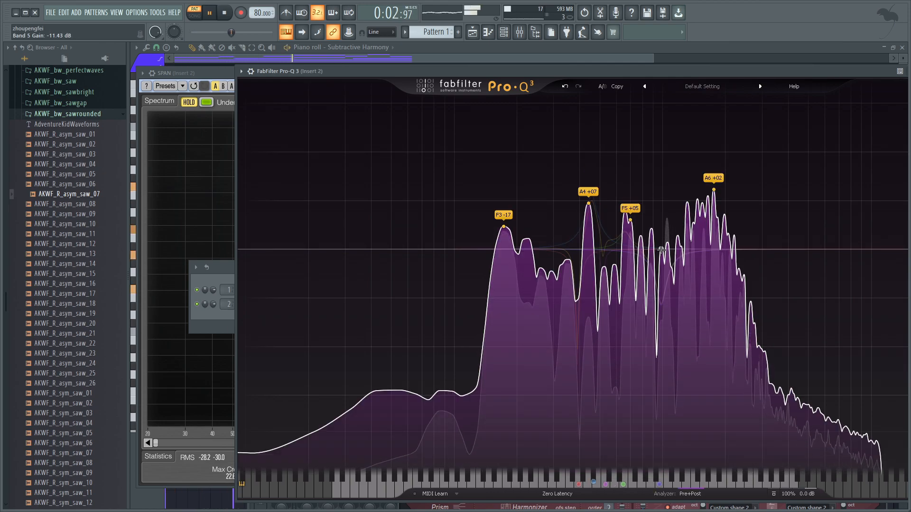
pyautogui.moveTo(661, 250); pyautogui.dragTo(662, 241)
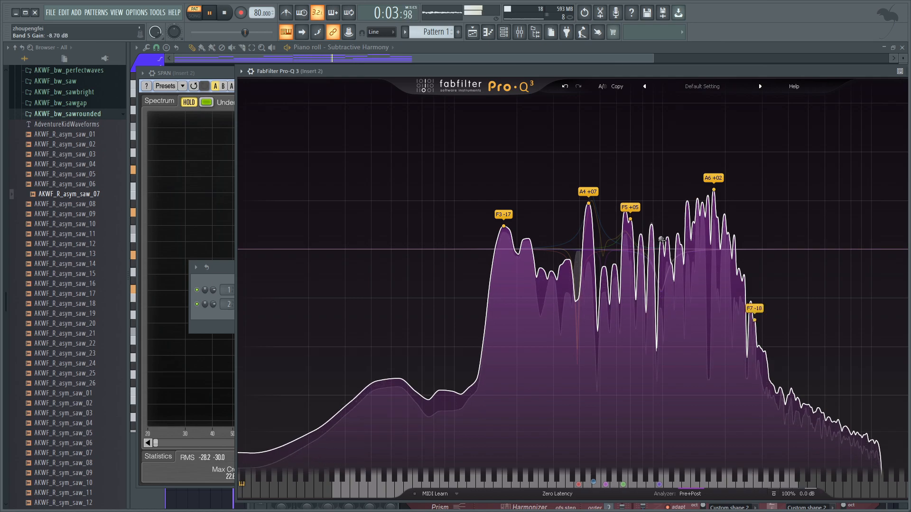
pyautogui.moveTo(662, 238); pyautogui.dragTo(661, 238)
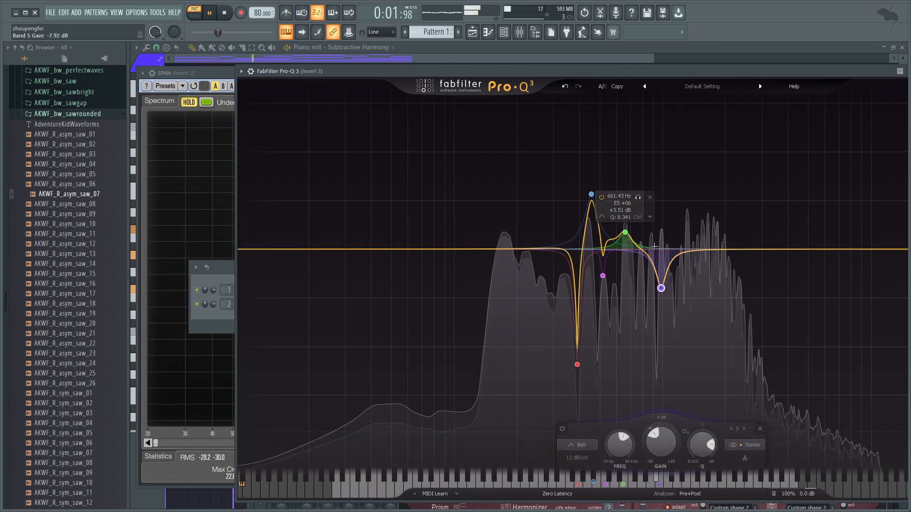
pyautogui.moveTo(641, 309); pyautogui.dragTo(638, 286)
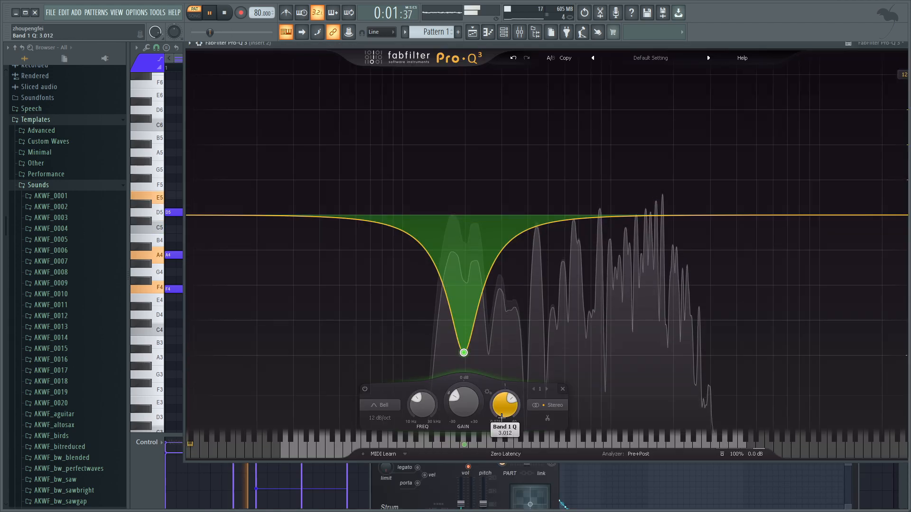
pyautogui.moveTo(464, 411); pyautogui.dragTo(467, 453)
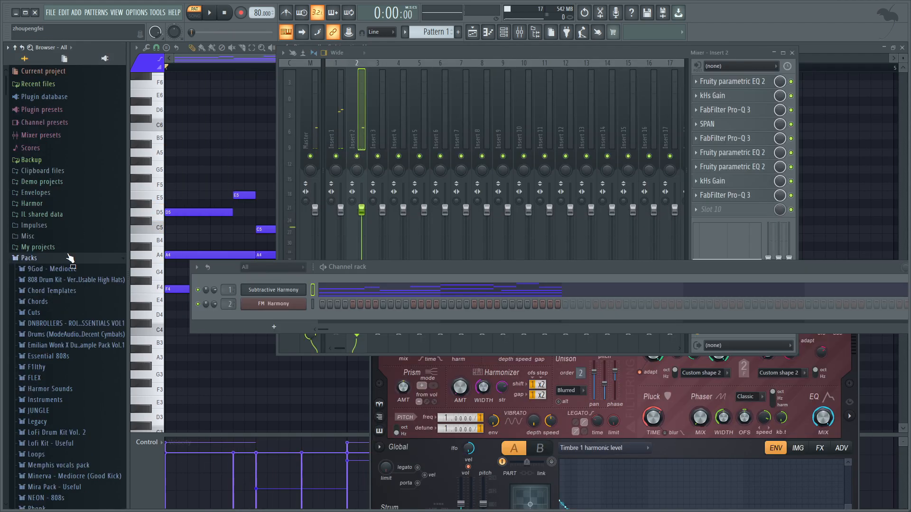
# Step: Add a new Harmor instrument channel and load its Default preset
pyautogui.click(77, 14)
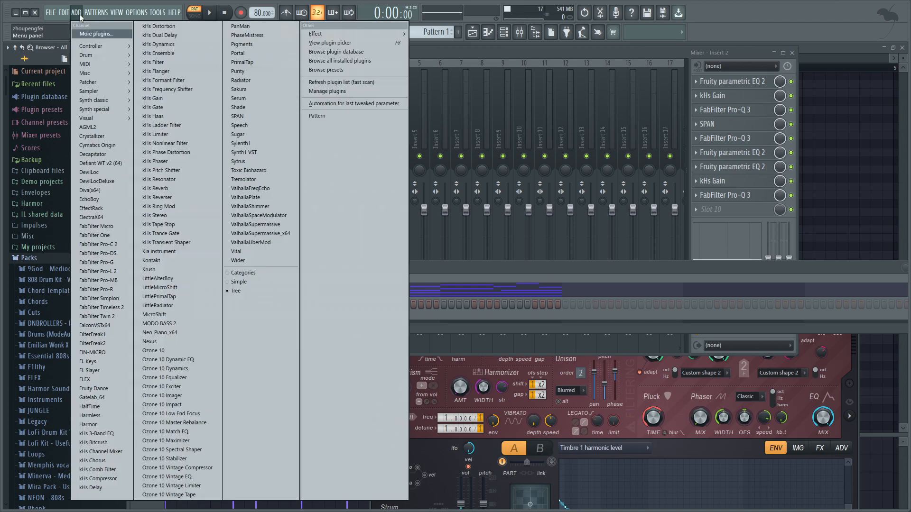
pyautogui.moveTo(121, 109)
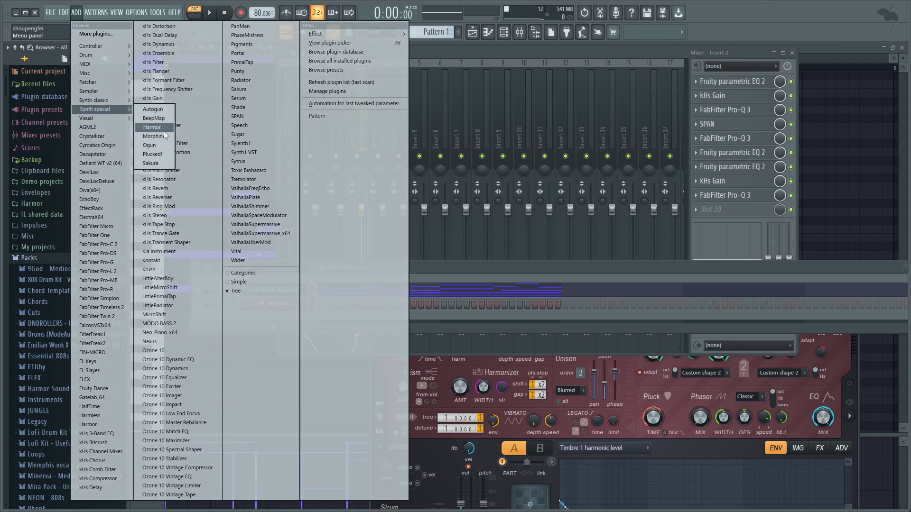
pyautogui.click(164, 129)
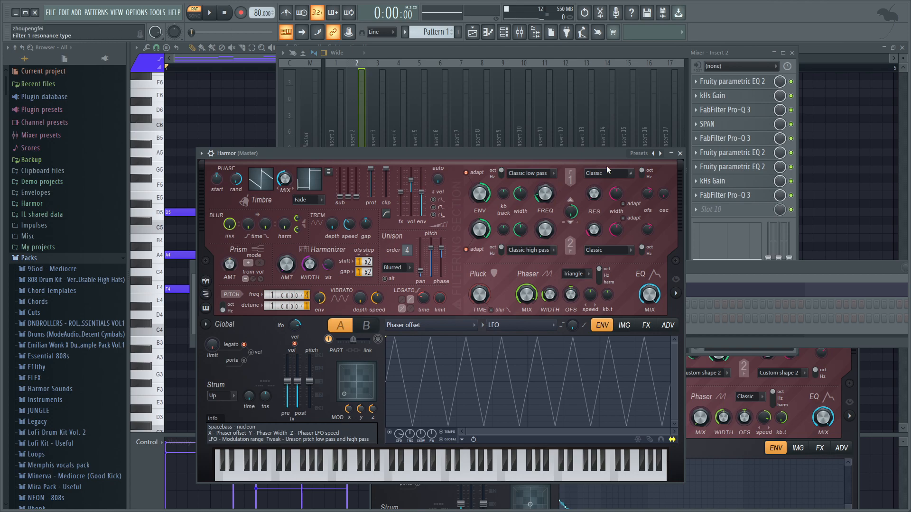
pyautogui.click(638, 153)
pyautogui.click(659, 321)
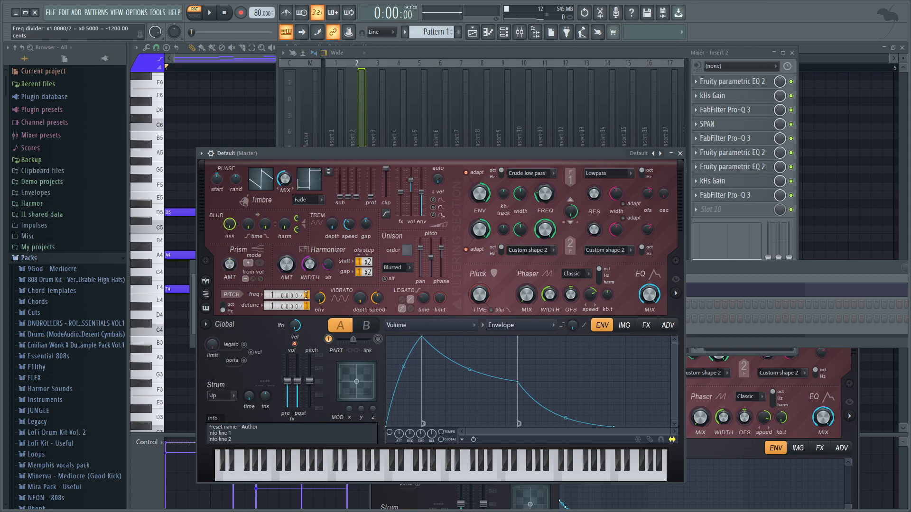
# Step: Open the piano roll of the new Default Harmor channel
pyautogui.click(733, 266)
pyautogui.rightClick(287, 304)
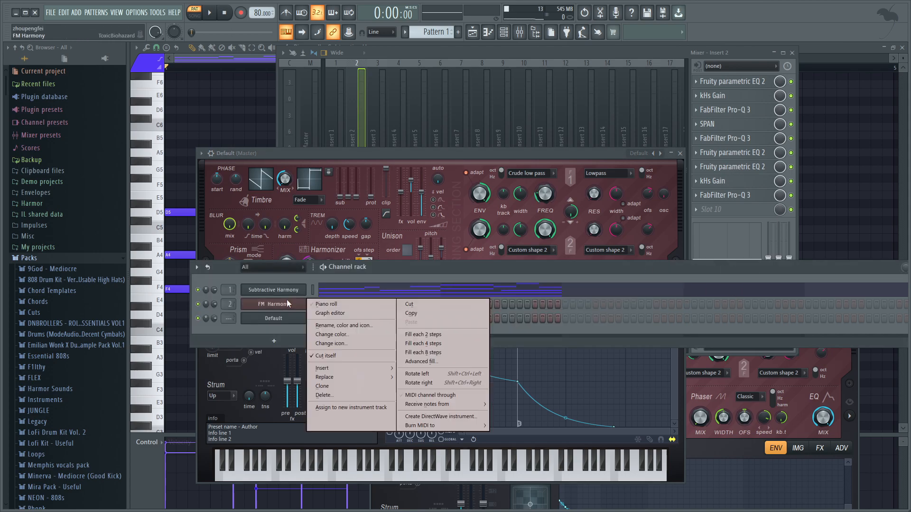
pyautogui.click(344, 305)
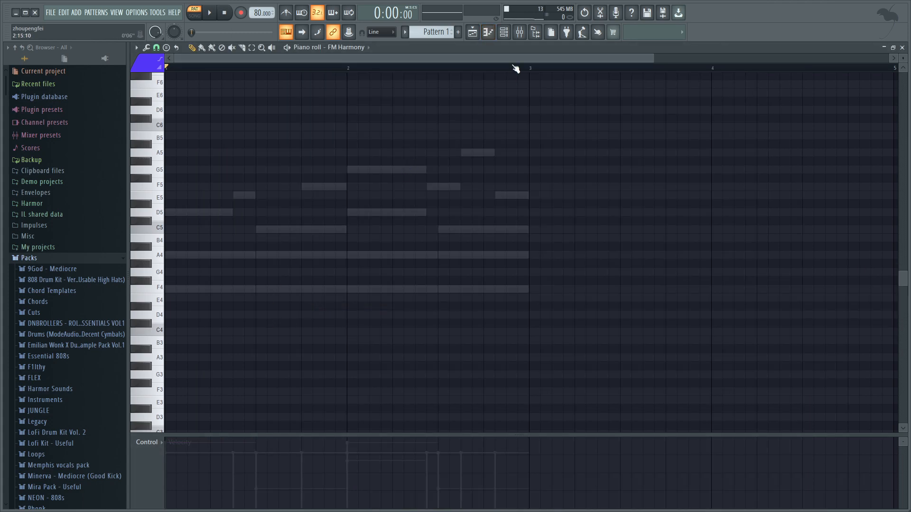
pyautogui.press('F6')
pyautogui.rightClick(282, 325)
pyautogui.click(314, 318)
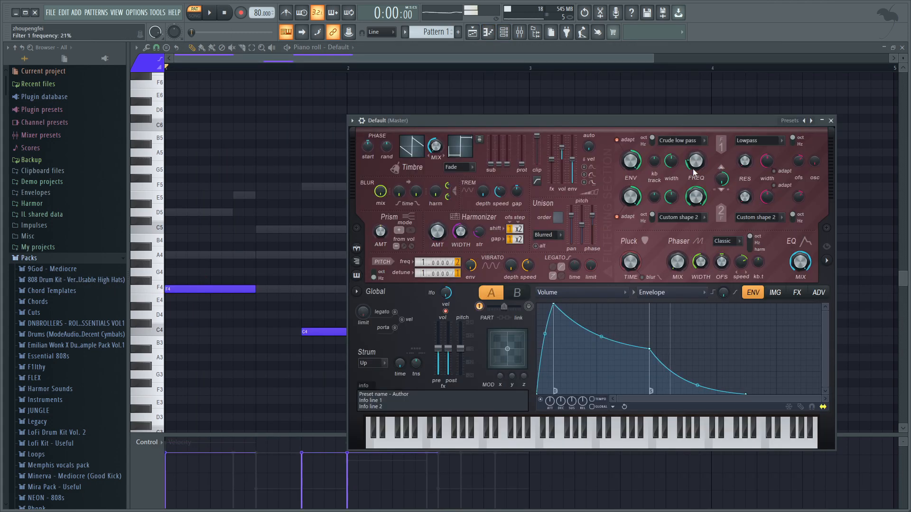
# Step: Set the Default channel's filter 1 frequency to 22% and its unison order to 2 while auditioning its notes
pyautogui.press('space')
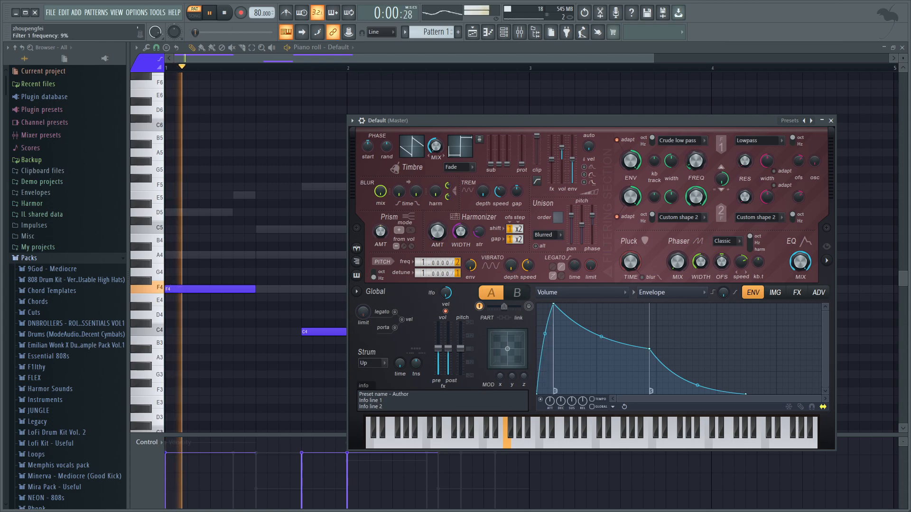
pyautogui.press('space')
pyautogui.press('space')
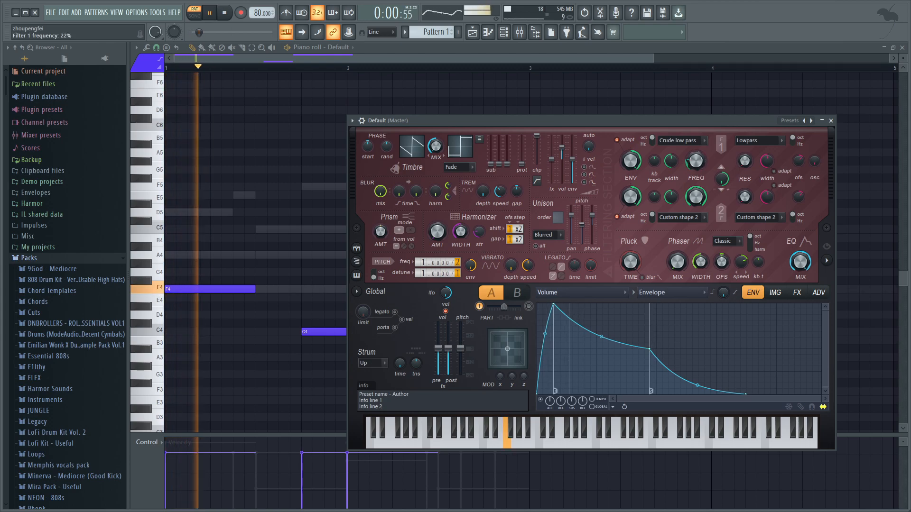
pyautogui.press('space')
pyautogui.press('space')
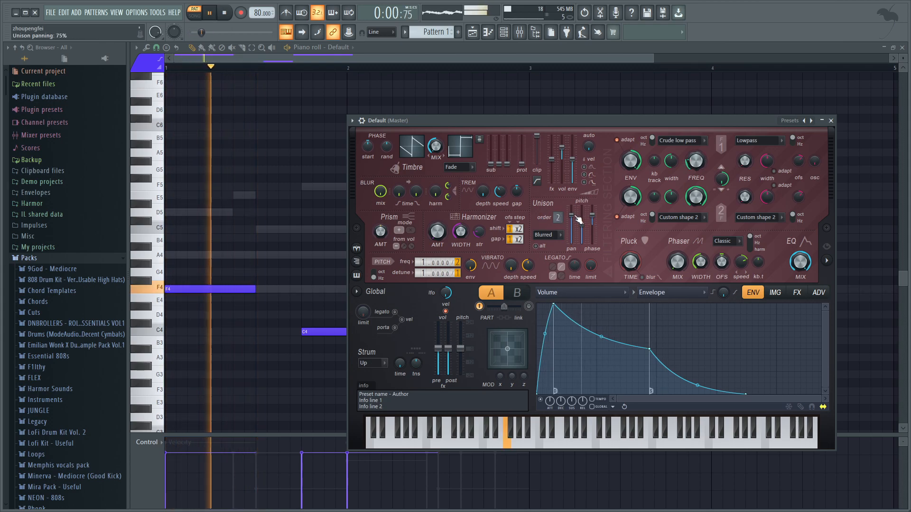
pyautogui.press('space')
pyautogui.press('space')
# Step: Route the Default channel to mixer Insert 4 and add Ozone 10 Imager with stereo width 89 and a 1.67 ms Stereoize delay
pyautogui.click(536, 33)
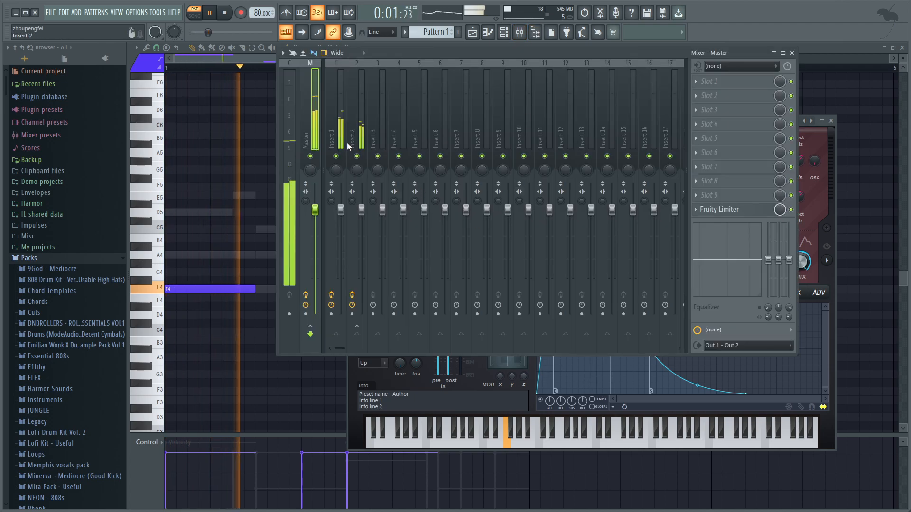
pyautogui.press('F6')
pyautogui.click(273, 303)
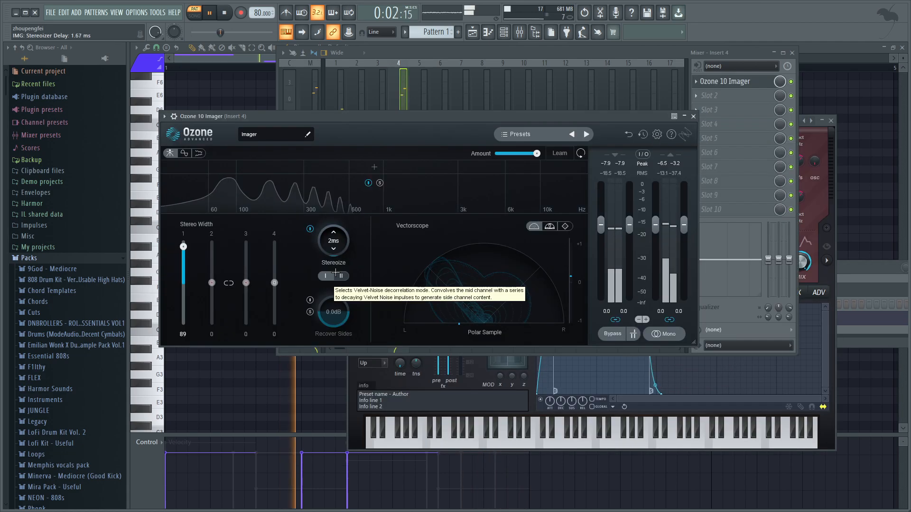
pyautogui.click(335, 273)
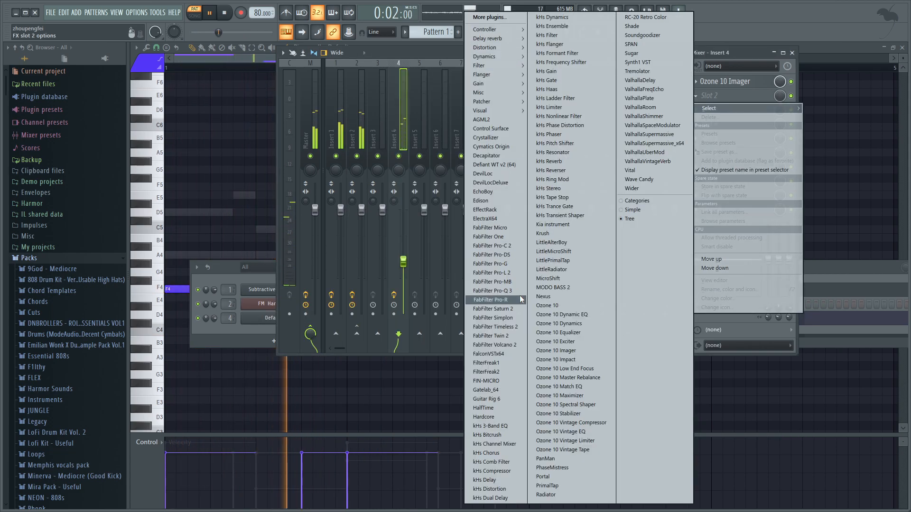
# Step: Add FabFilter Pro-Q 3 to Insert 4 and cut three upper harmonics with deep bell bands, the third at -30 dB
pyautogui.click(494, 291)
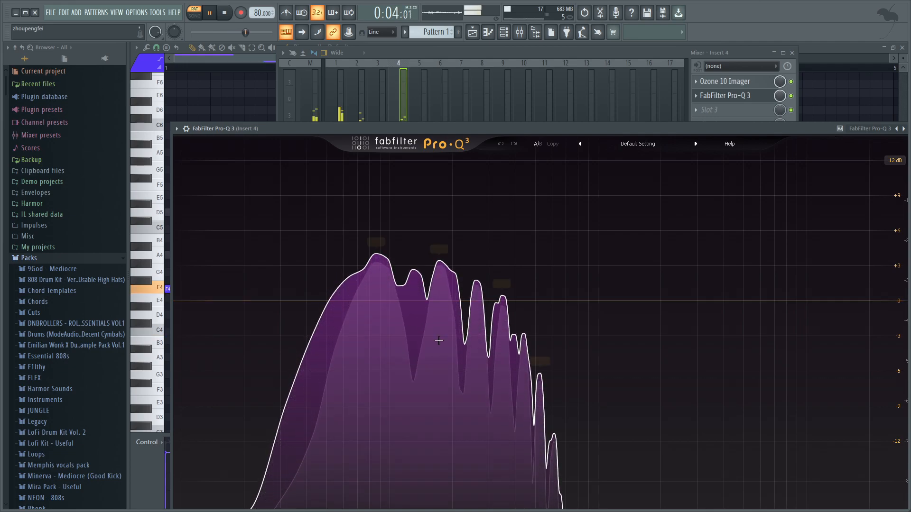
pyautogui.moveTo(421, 432); pyautogui.dragTo(439, 441)
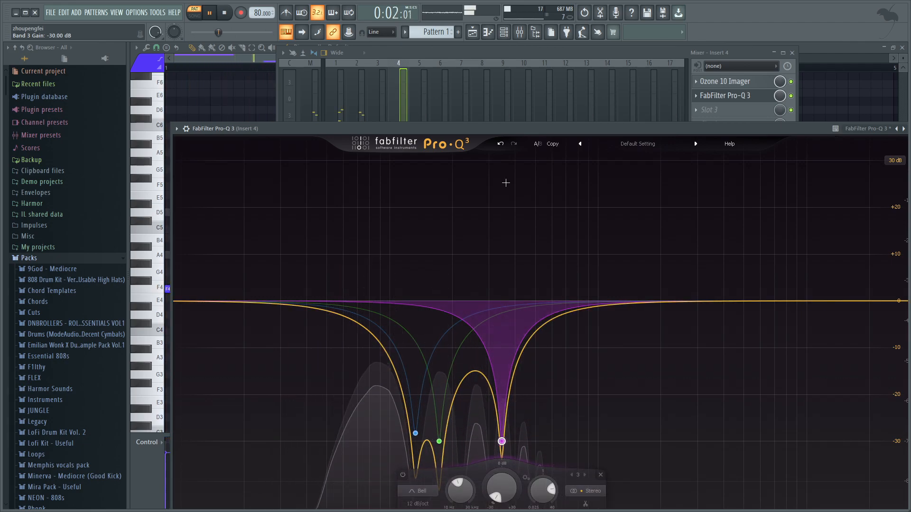
pyautogui.click(471, 53)
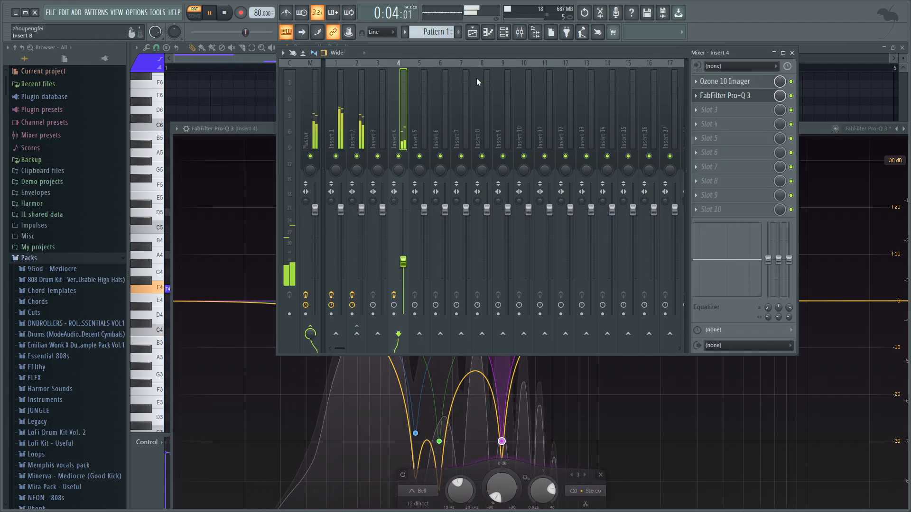
# Step: Restart the pattern and set the Insert 4 volume to 91%
pyautogui.press('space')
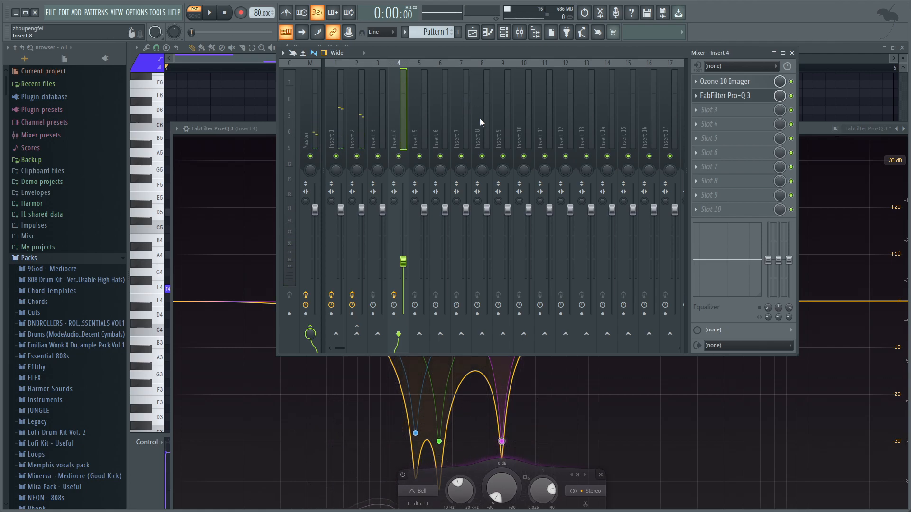
pyautogui.press('space')
pyautogui.moveTo(403, 262); pyautogui.dragTo(403, 219)
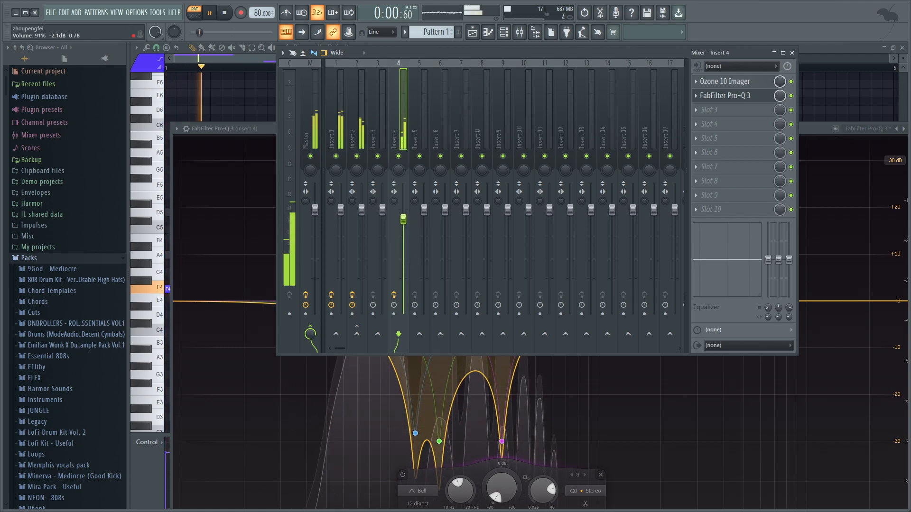
# Step: Set the Stereoize delay of Insert 4's Ozone 10 Imager to 3.34 ms, pan Insert 4 by 10% and show the channel rack
pyautogui.click(749, 87)
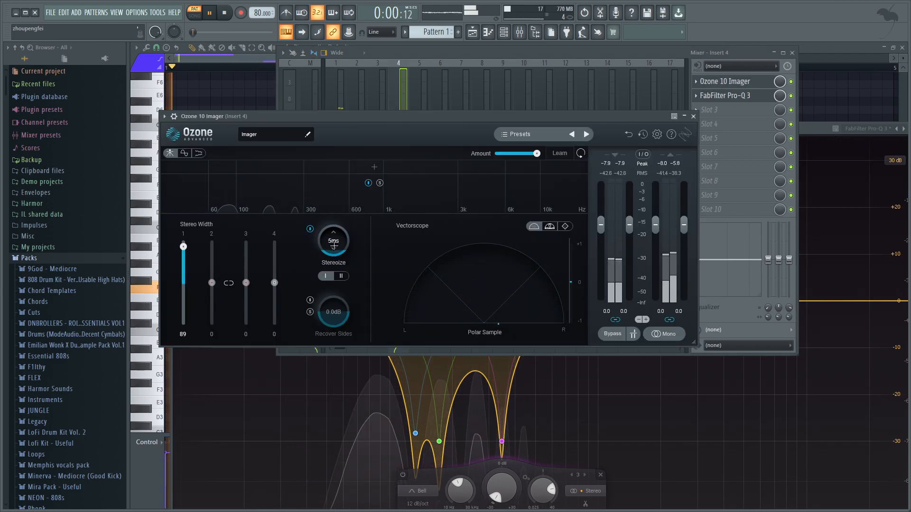
pyautogui.moveTo(334, 246); pyautogui.dragTo(333, 253)
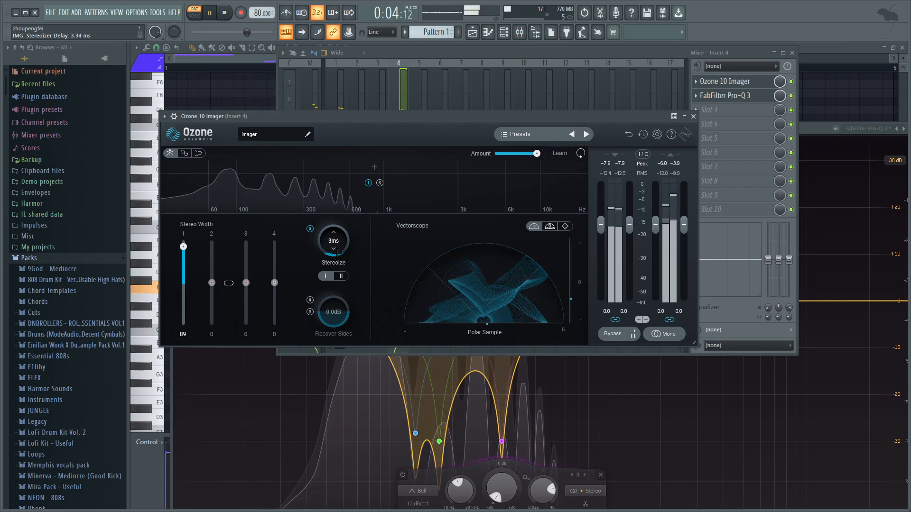
pyautogui.click(693, 116)
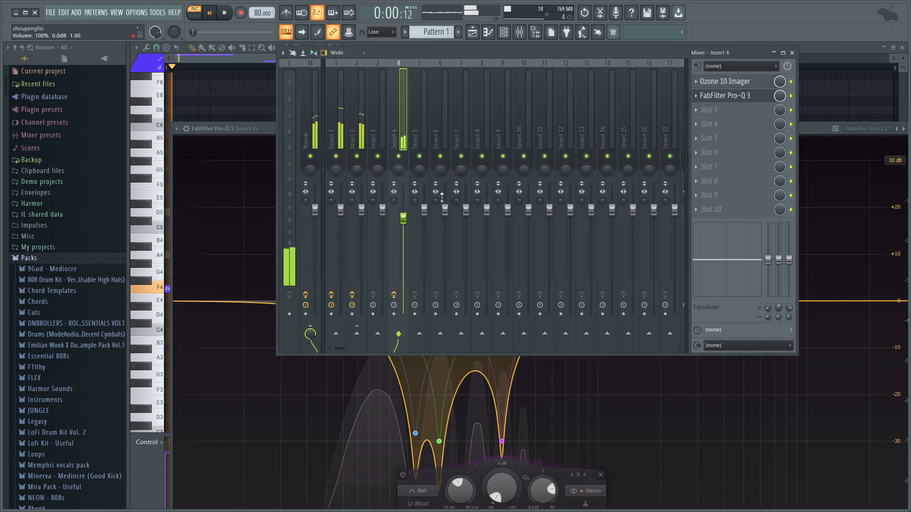
pyautogui.moveTo(398, 170); pyautogui.dragTo(399, 174)
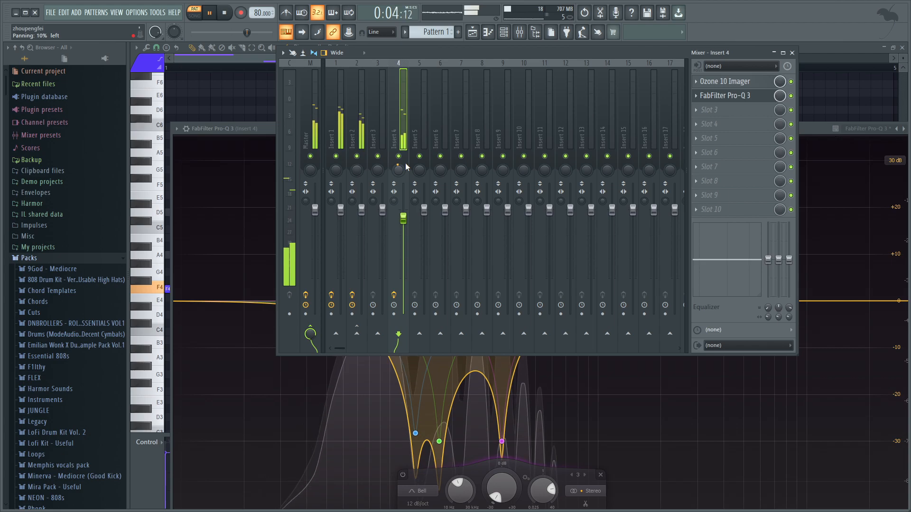
pyautogui.press('F6')
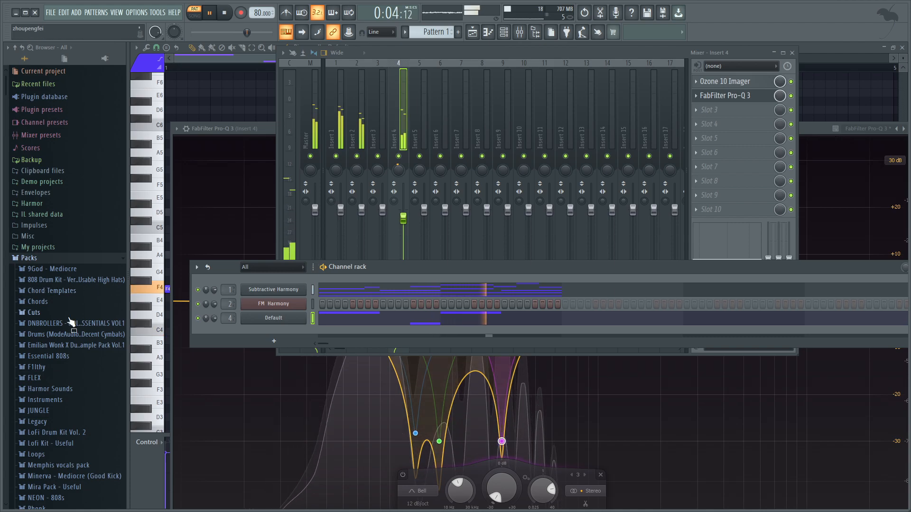
# Step: Browse the sample packs for the Pierre Kit 2021 drums, check the Insert 4 levels in the mixer and show the channel rack
pyautogui.scroll(-8, 82, 332)
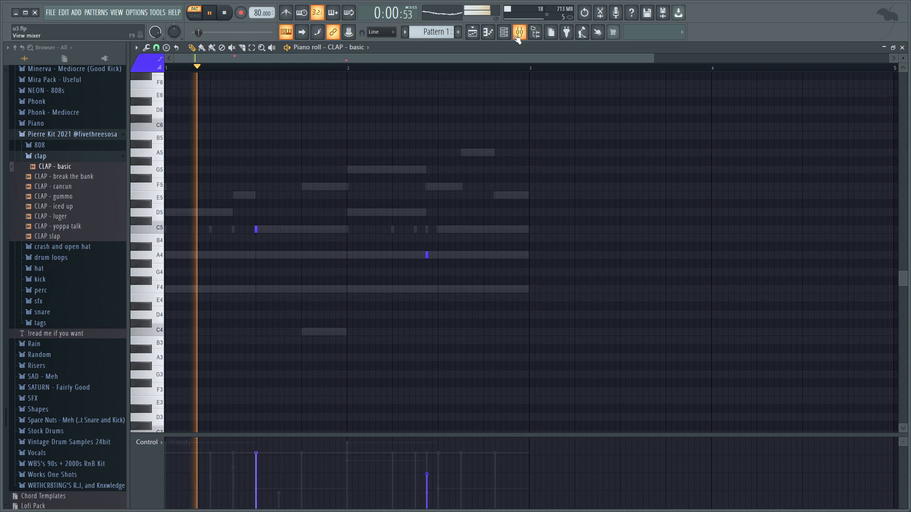
pyautogui.press('F9')
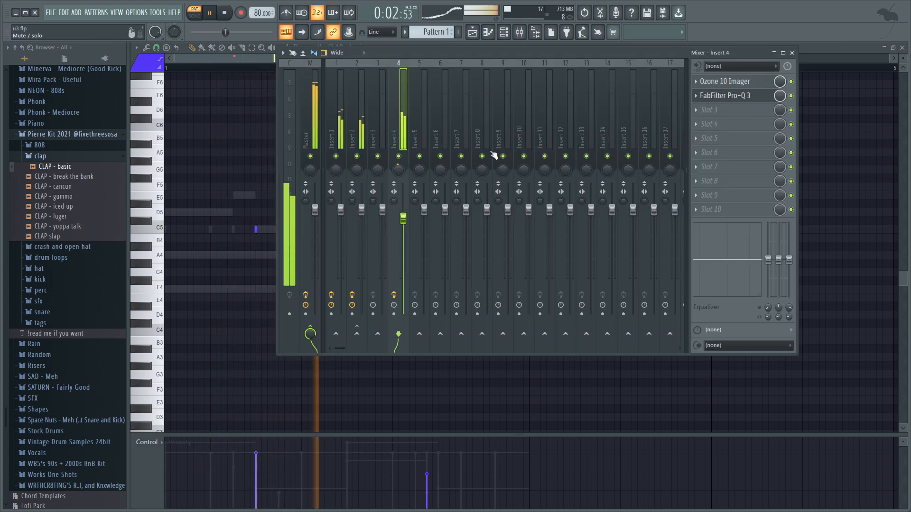
pyautogui.press('F9')
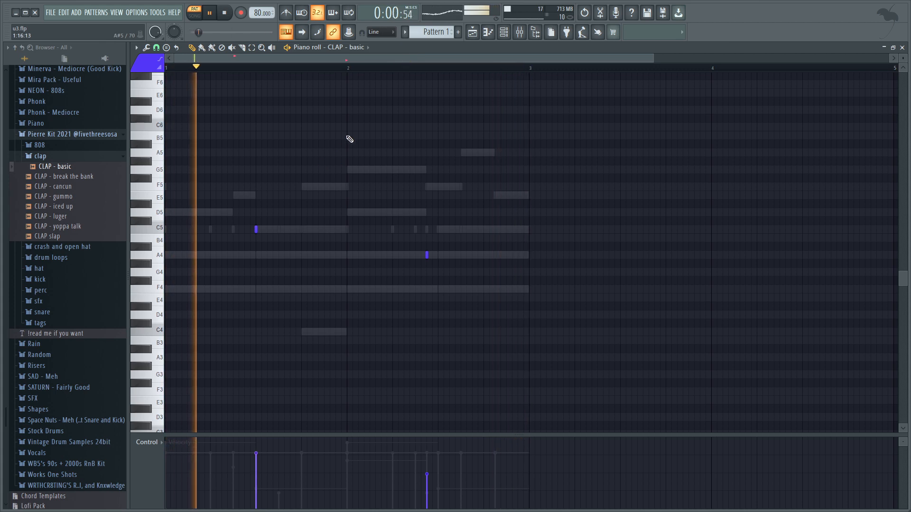
pyautogui.click(504, 32)
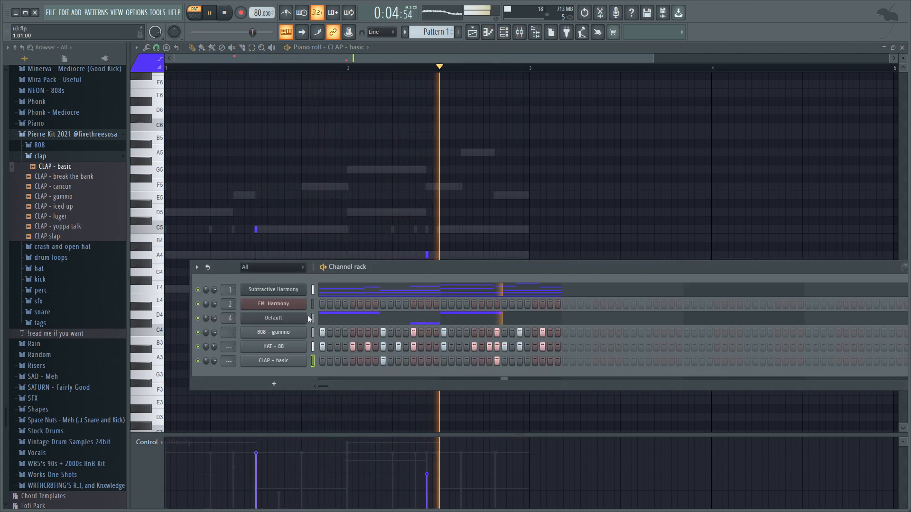
# Step: With the playlist shown, stop playback and mute mixer Inserts 3 through 7
pyautogui.scroll(5, 228, 332)
pyautogui.press('F5')
pyautogui.press('space')
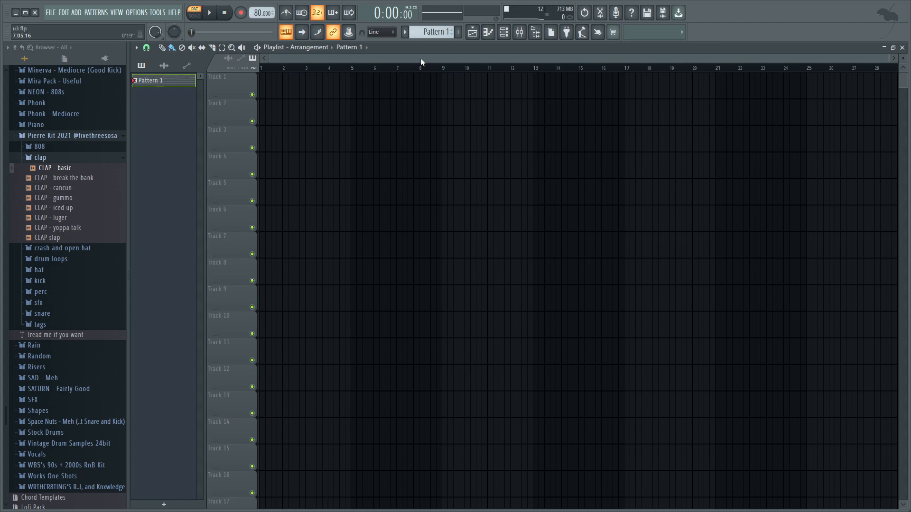
pyautogui.click(519, 31)
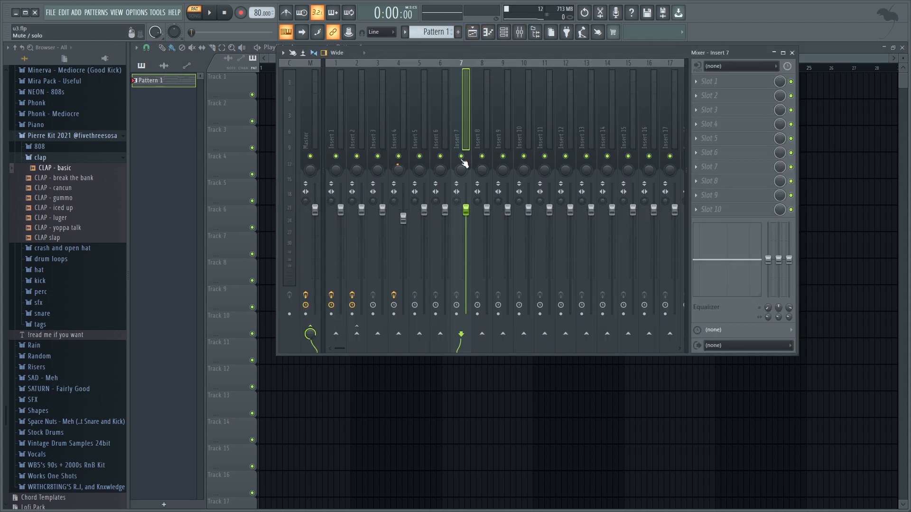
pyautogui.moveTo(461, 160); pyautogui.dragTo(400, 160)
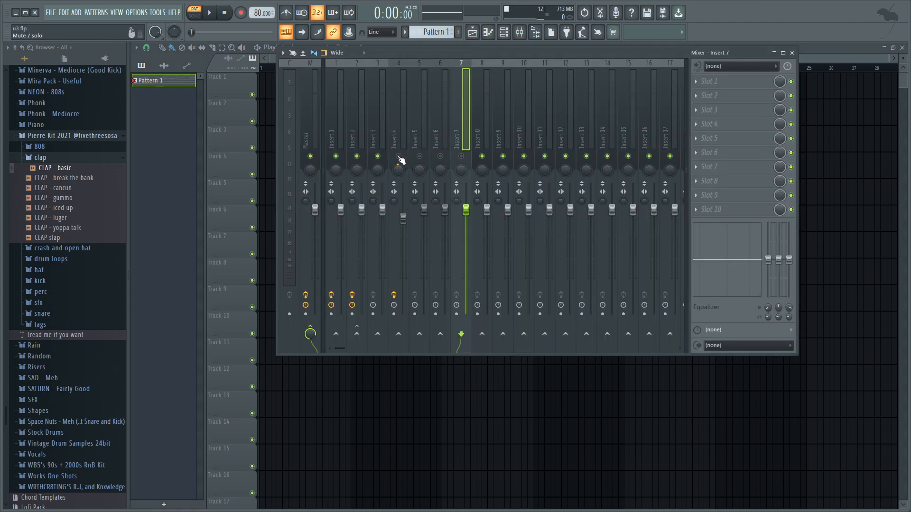
pyautogui.click(377, 157)
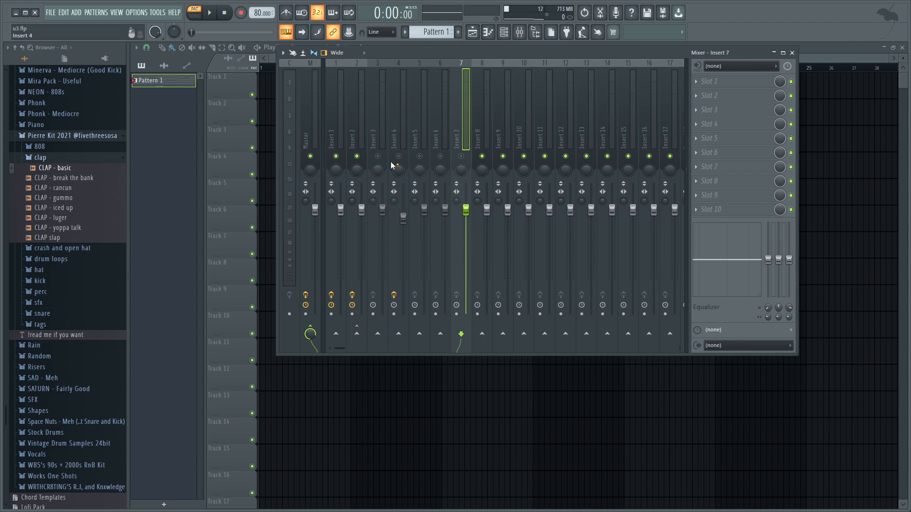
# Step: Play Pattern 1 and unmute Insert 4 to bring the bass back into the mix
pyautogui.press('space')
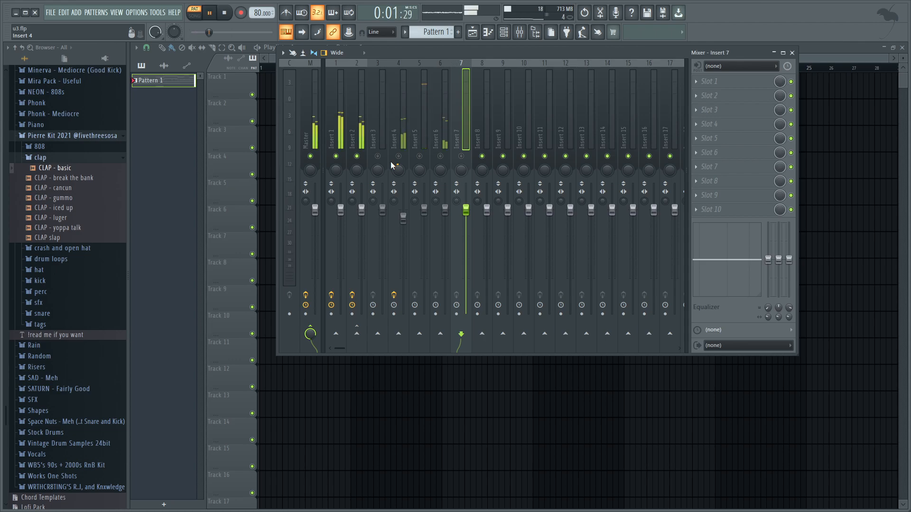
pyautogui.click(398, 156)
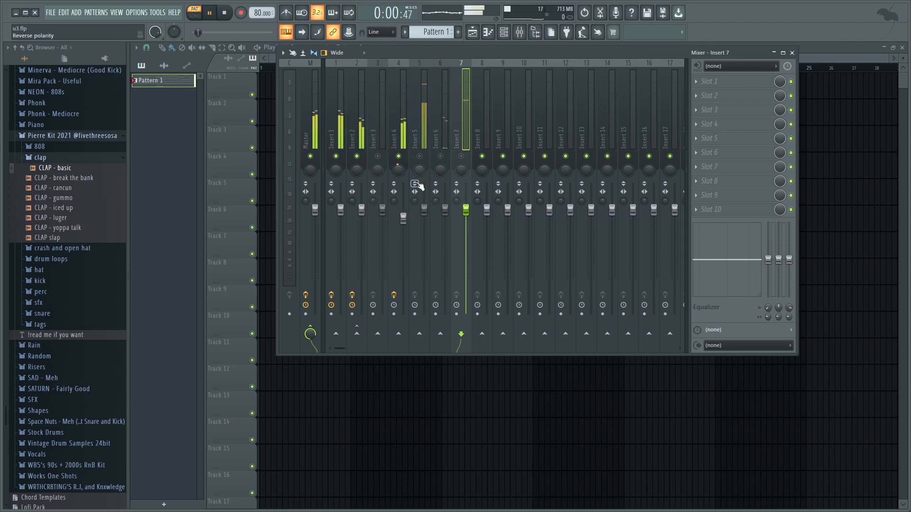